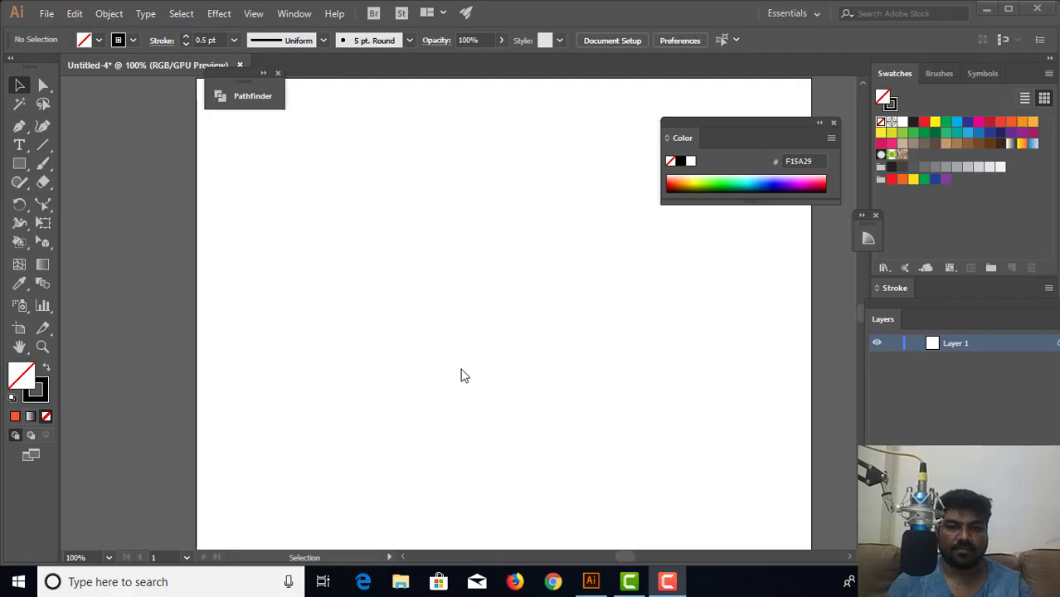
Bring the blank untitled Illustrator document to the front.
left_click(669, 584)
left_click(670, 584)
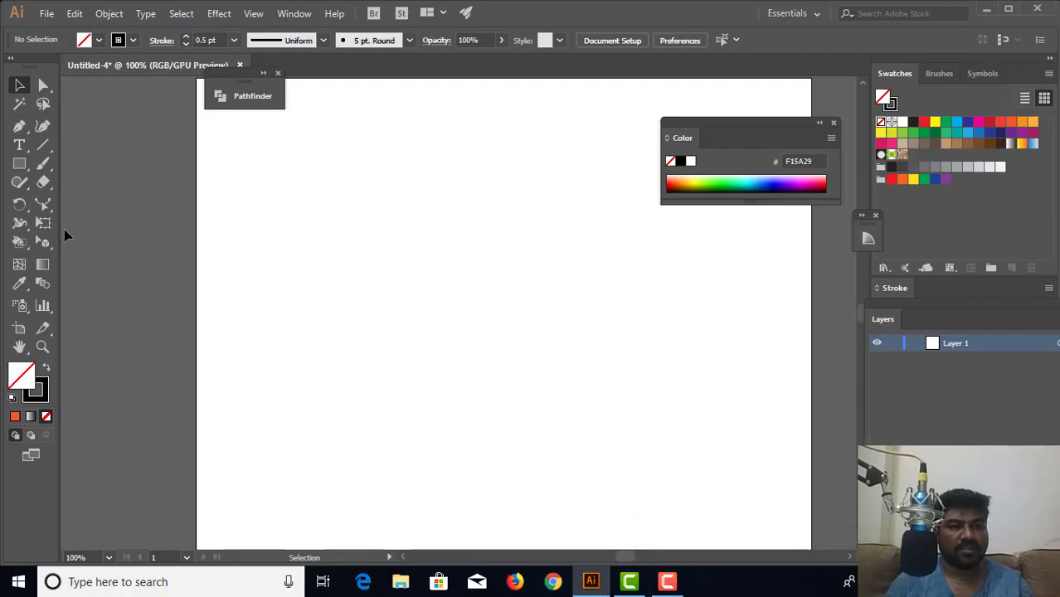
Locate the Live Paint Bucket and its related tools in the toolbar.
left_click(20, 243)
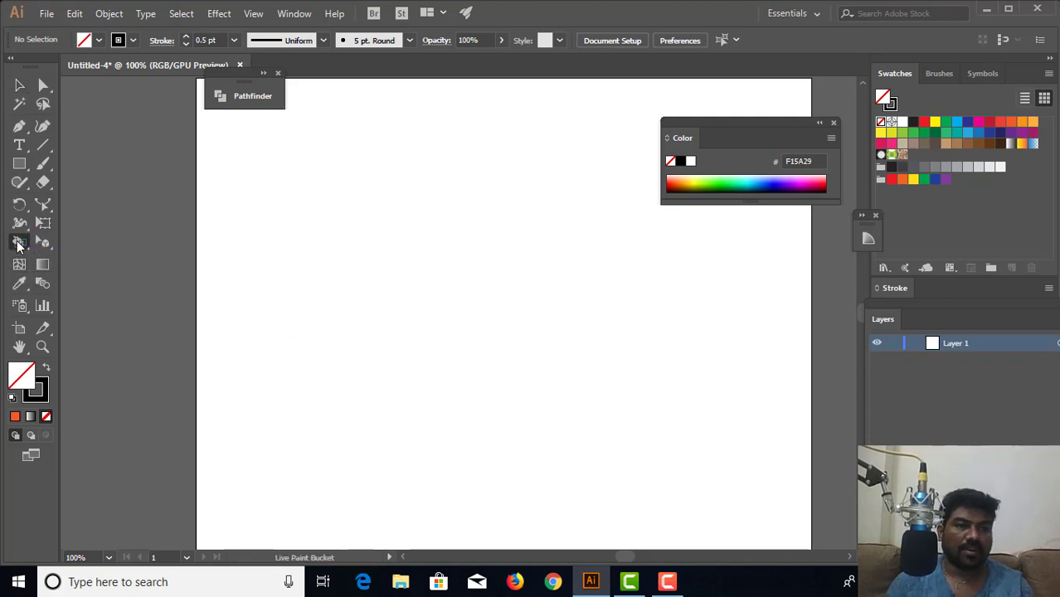
left_click_drag(19, 244, 86, 259)
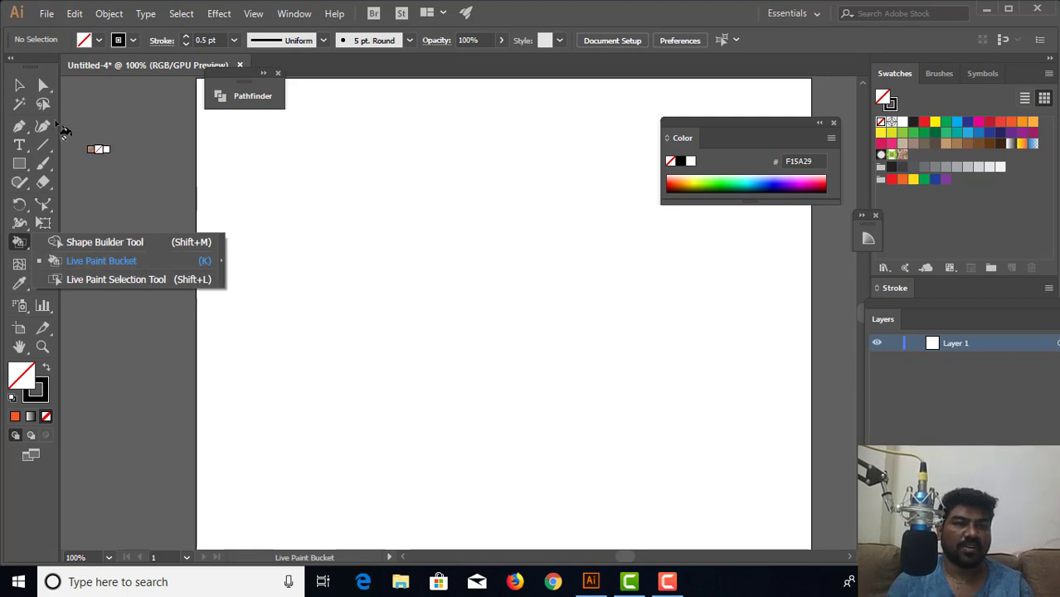
left_click(19, 85)
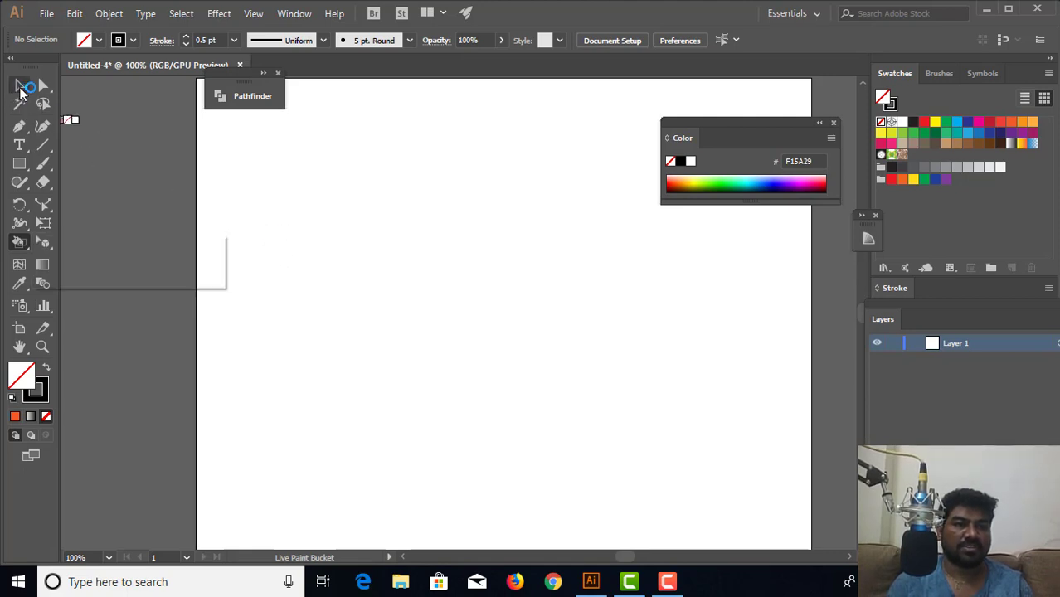
Switch to the Ellipse Tool from the Rectangle tool flyout.
left_click(20, 164)
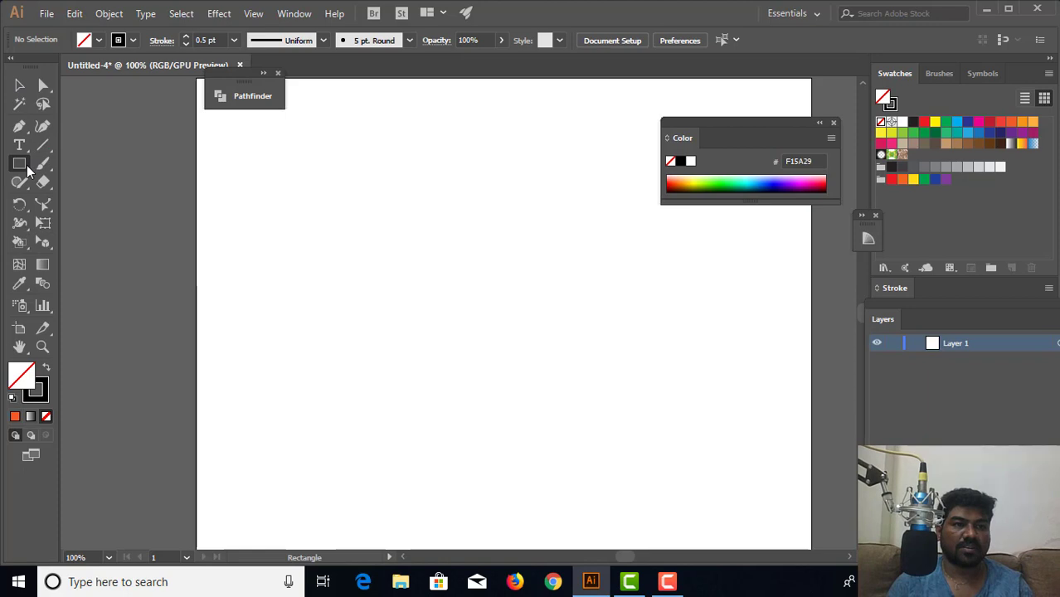
left_click(28, 168)
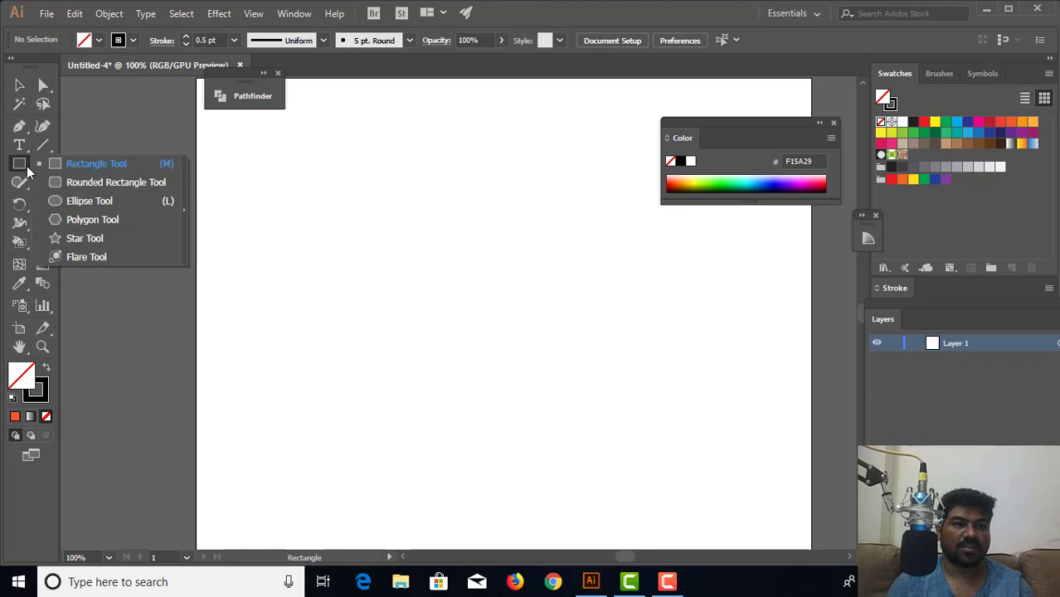
left_click(88, 201)
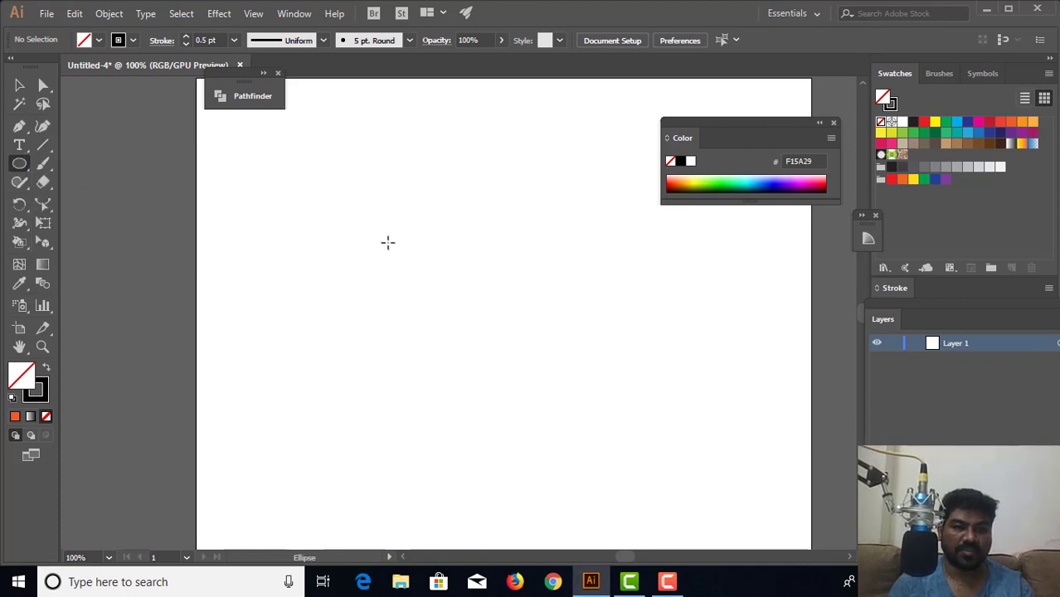
Draw three overlapping circles: one at the centre, one upper right, one upper left.
left_click_drag(379, 211, 571, 402)
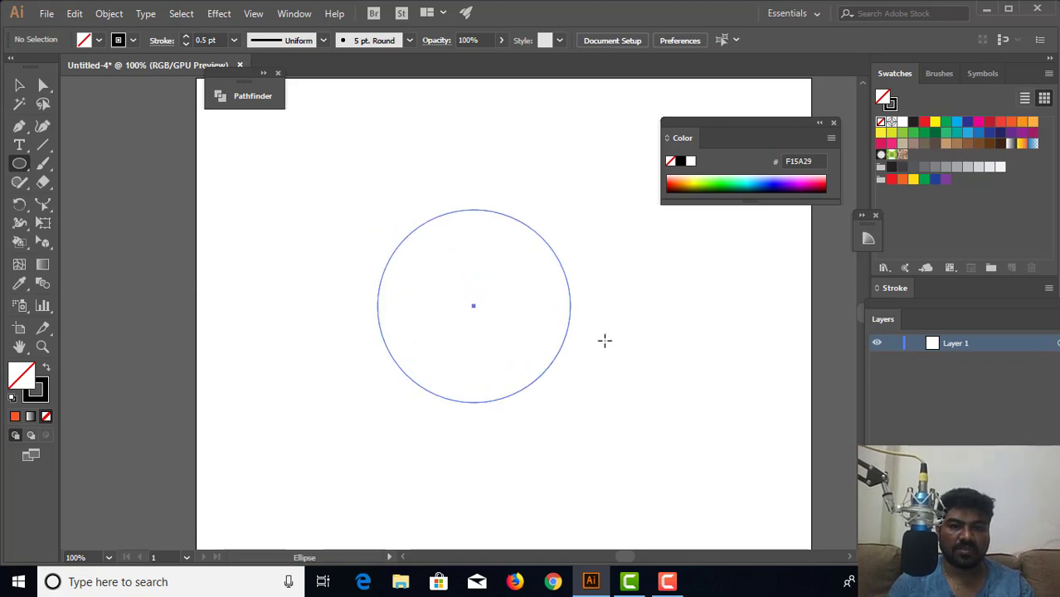
mouse_move(437, 164)
left_mouse_down()
mouse_move(623, 336)
mouse_move(614, 339)
left_mouse_up()
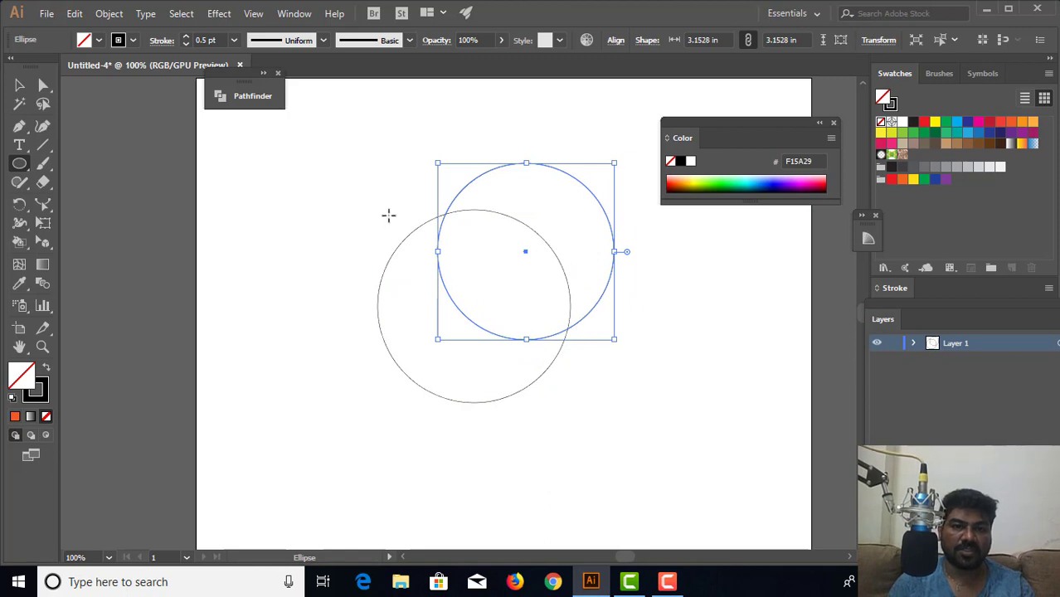
left_click_drag(335, 164, 503, 330)
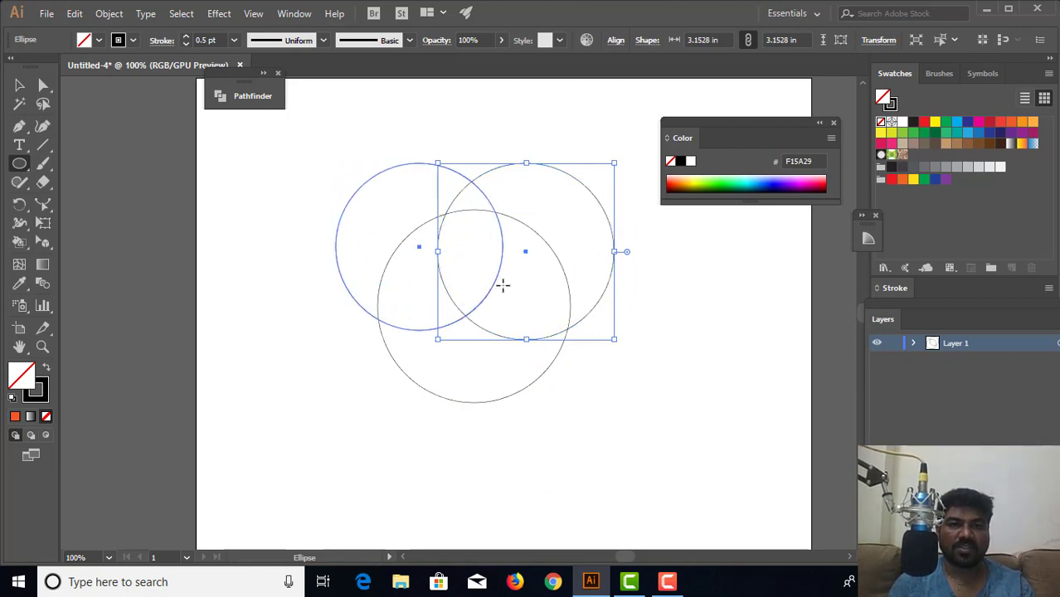
left_click(20, 85)
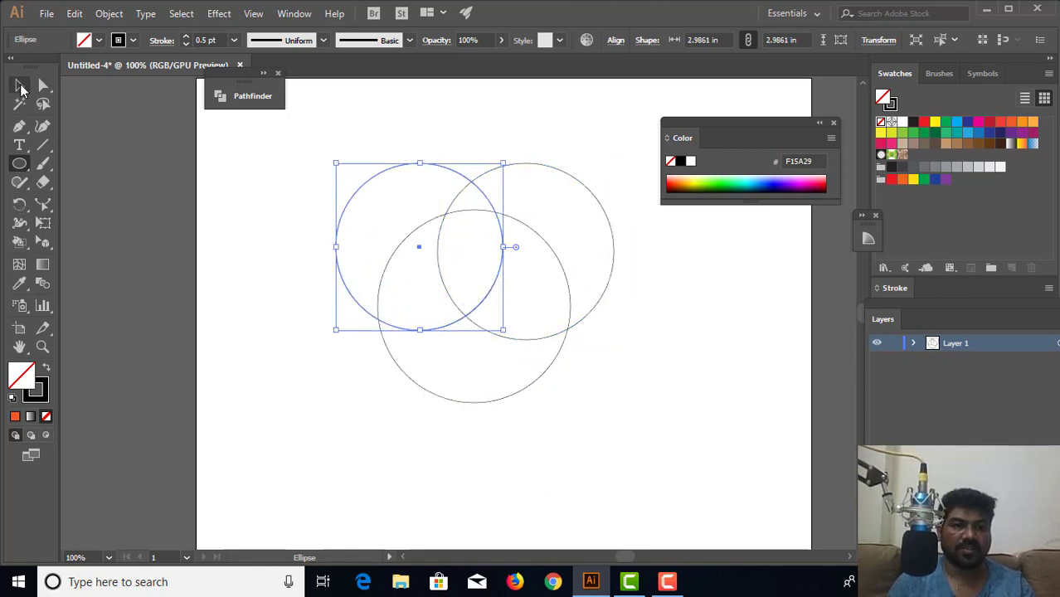
Nudge the upper-left circle up, then rotate and shift the upper-right circle into a Venn layout.
left_click(293, 341)
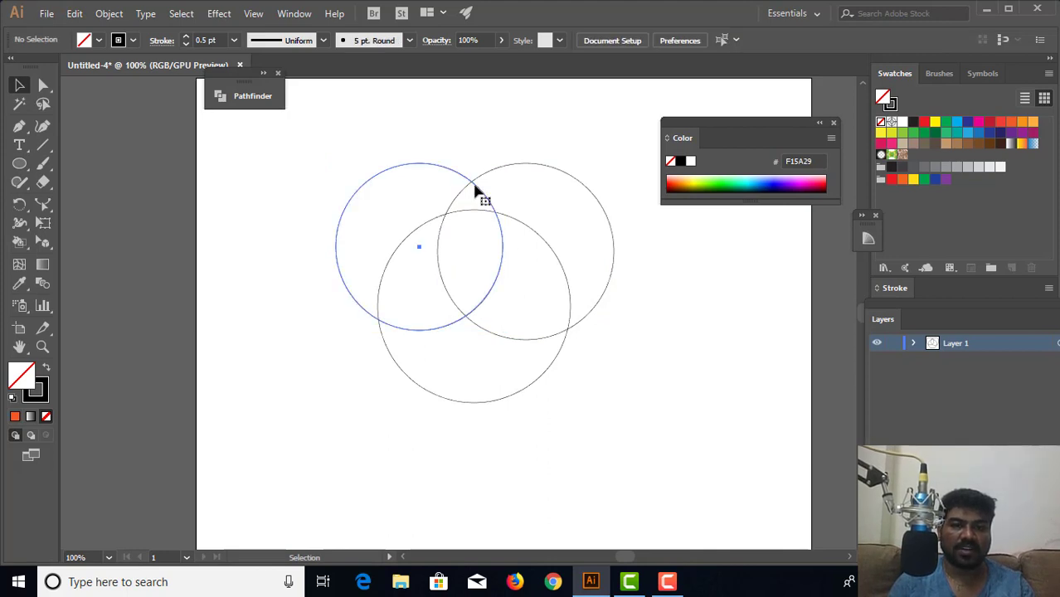
left_click_drag(478, 191, 472, 169)
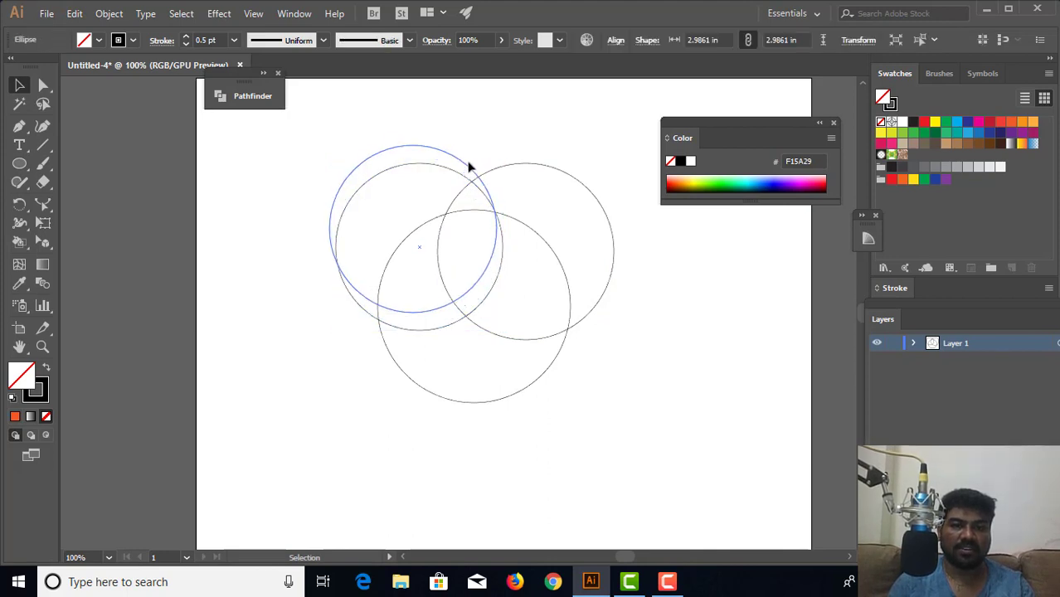
left_click(535, 167)
left_click(528, 164)
mouse_move(530, 159)
left_mouse_down()
mouse_move(541, 154)
mouse_move(538, 163)
left_mouse_up()
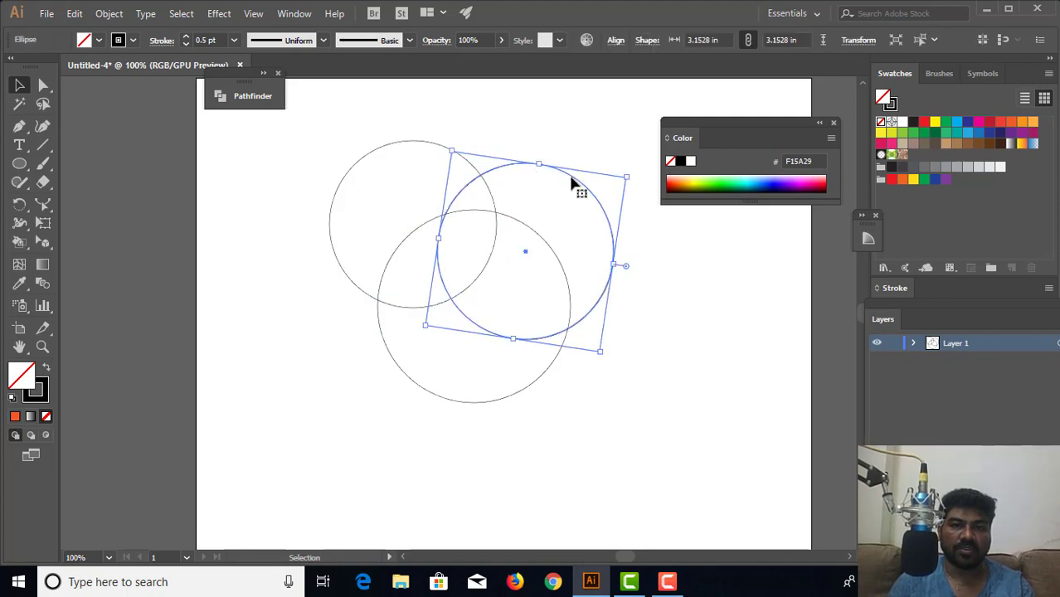
left_click_drag(571, 184, 576, 175)
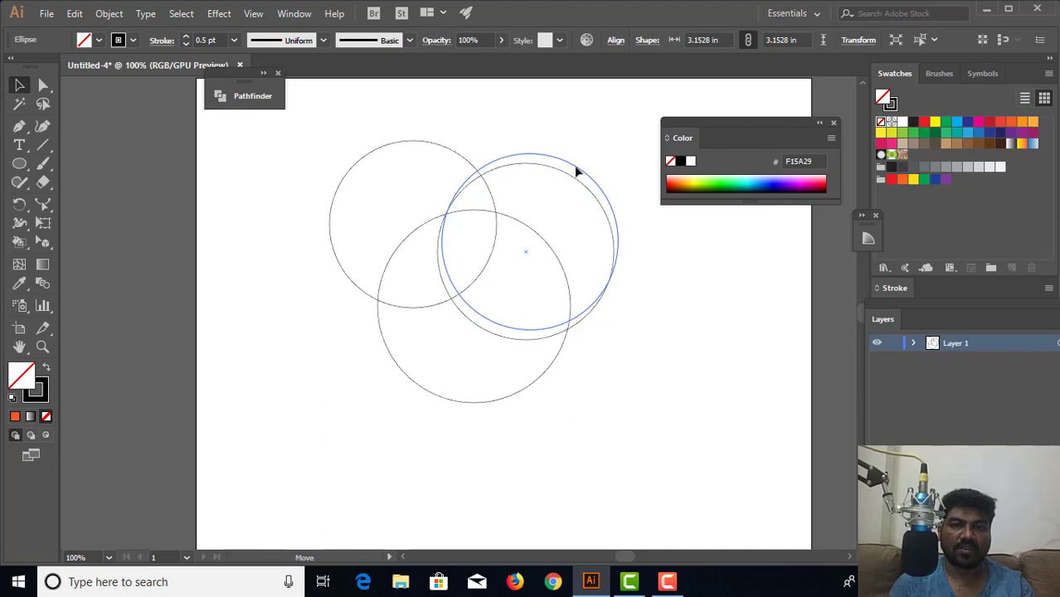
left_click(287, 313)
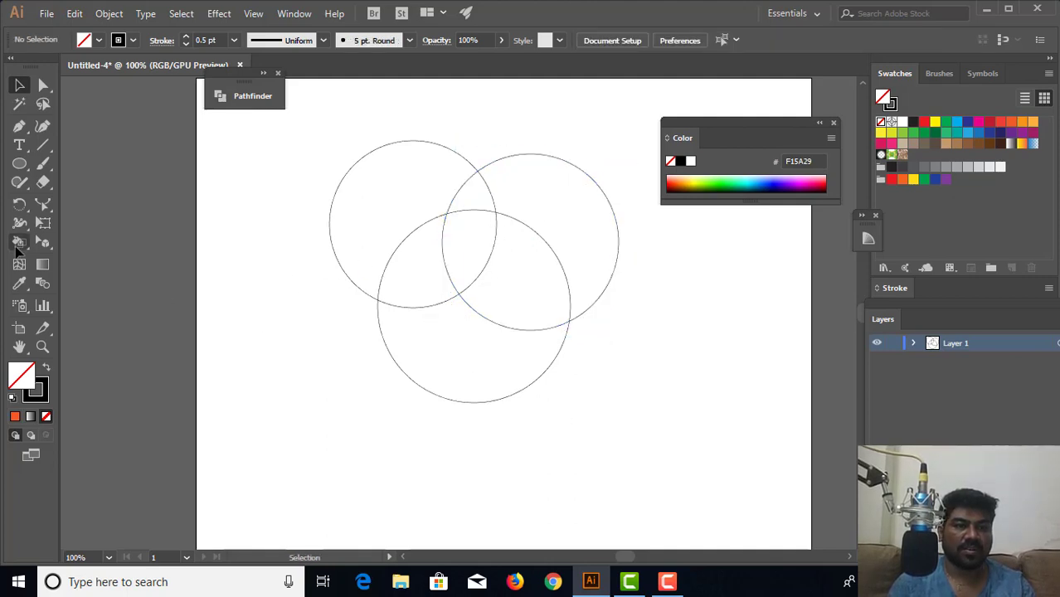
left_click(19, 243)
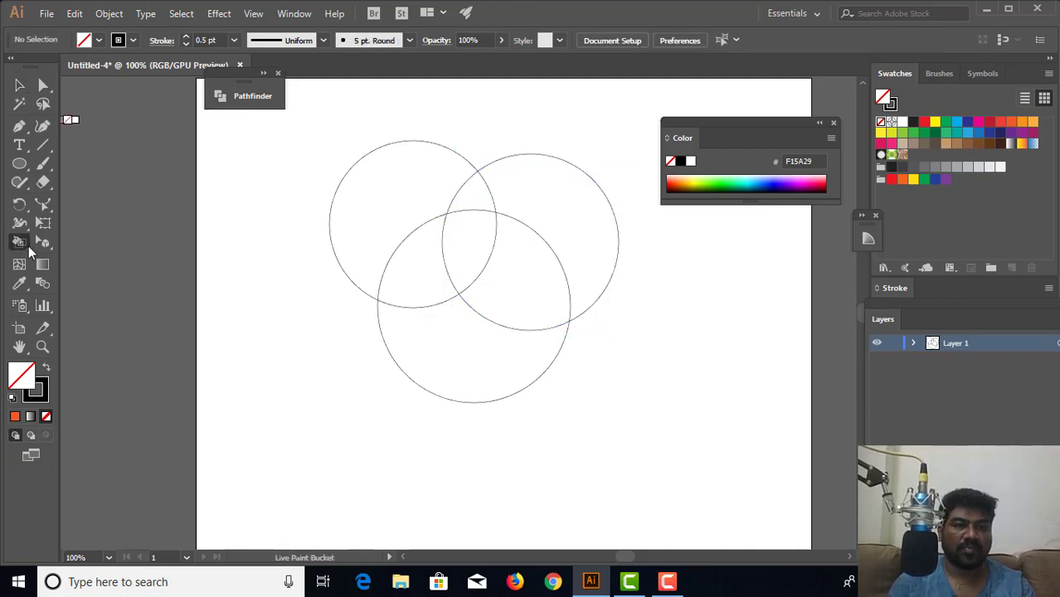
Marquee-select all three circles and convert them into one Live Paint group with the Live Paint Bucket.
left_click_drag(28, 246, 66, 264)
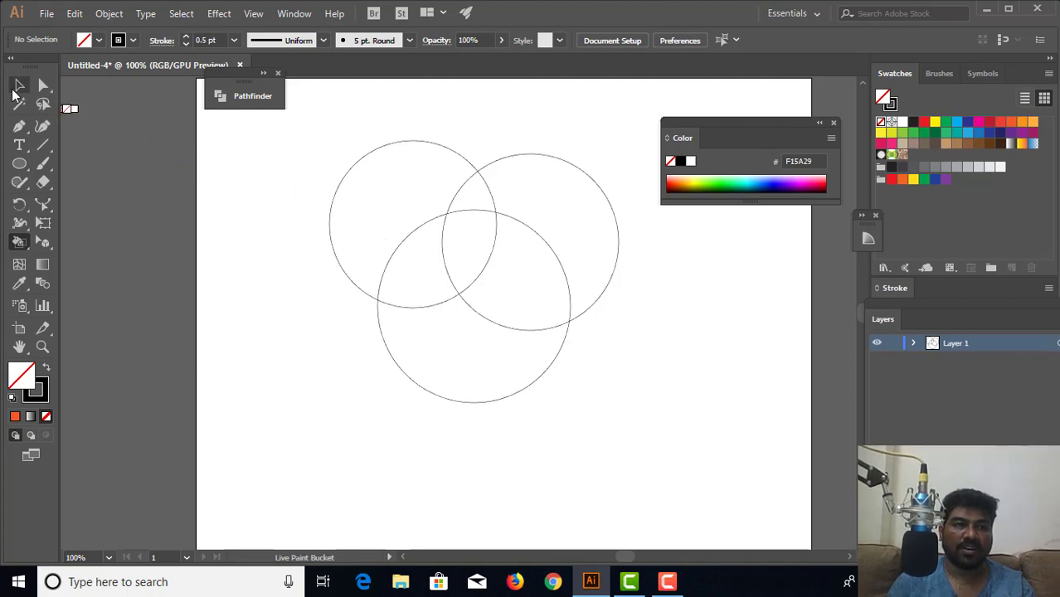
left_click(18, 85)
left_click_drag(252, 123, 699, 454)
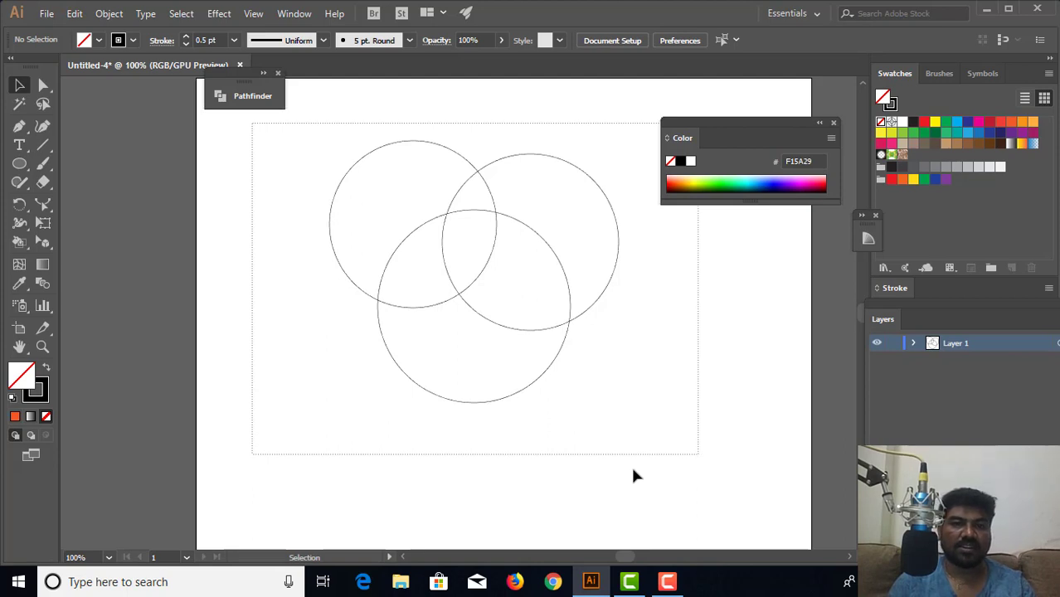
left_click(19, 241)
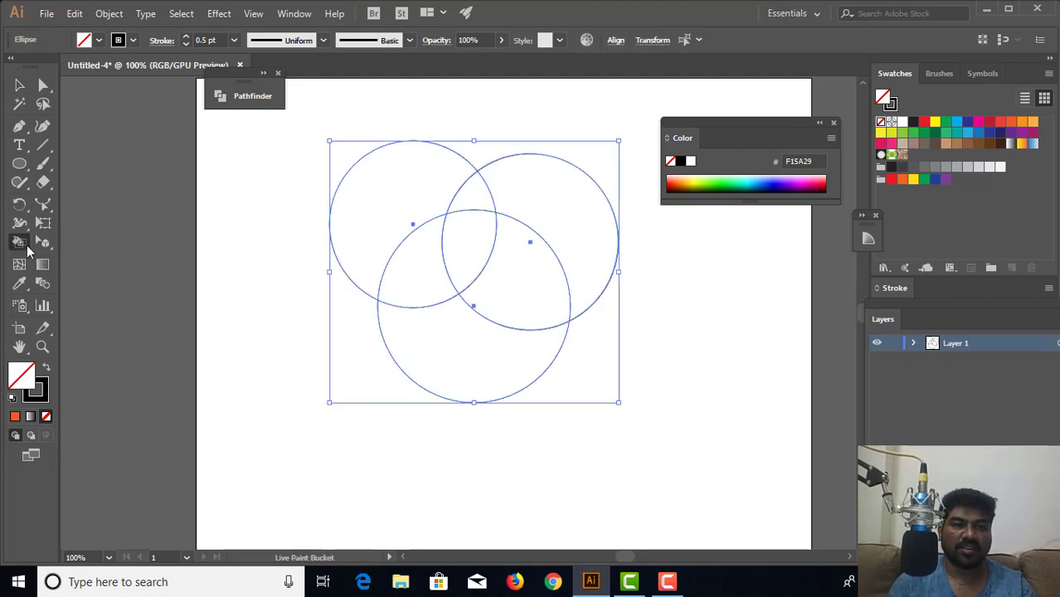
left_click(465, 261)
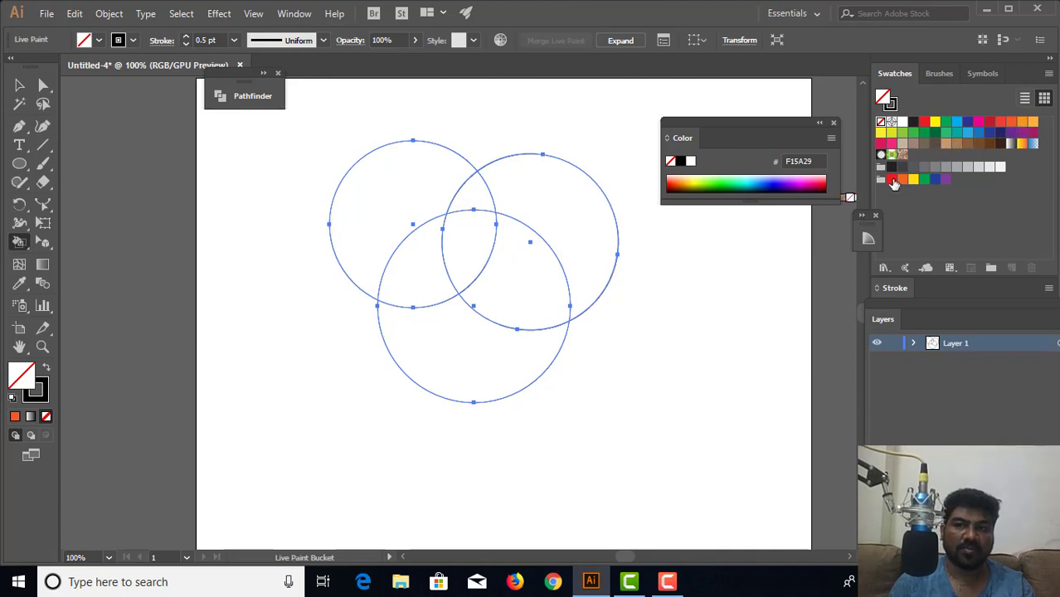
Paint the centre overlap orange and the left overlap dark blue.
key("Right")
left_click(484, 259)
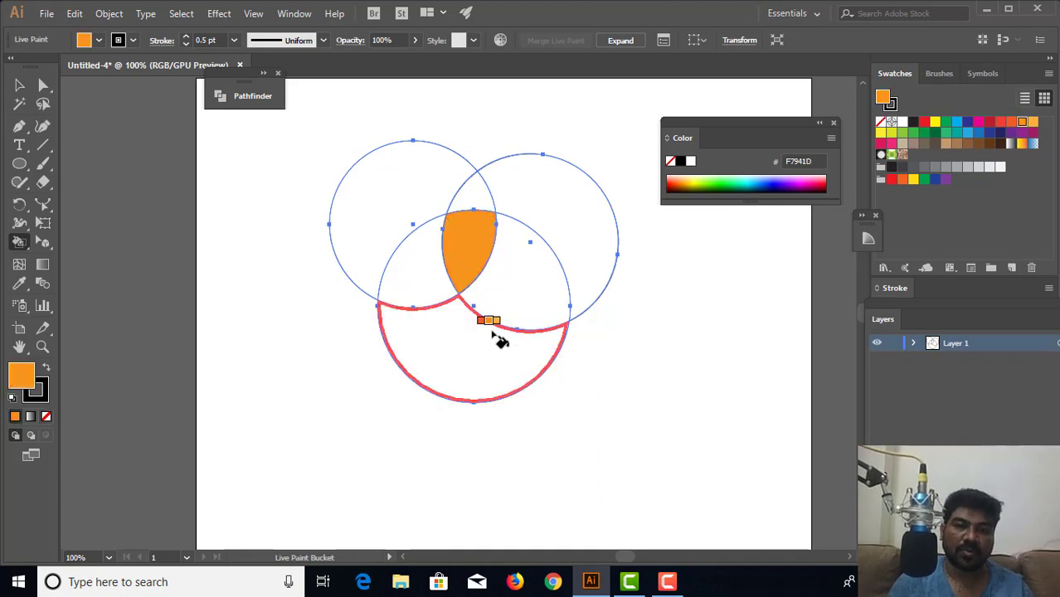
left_click(439, 267)
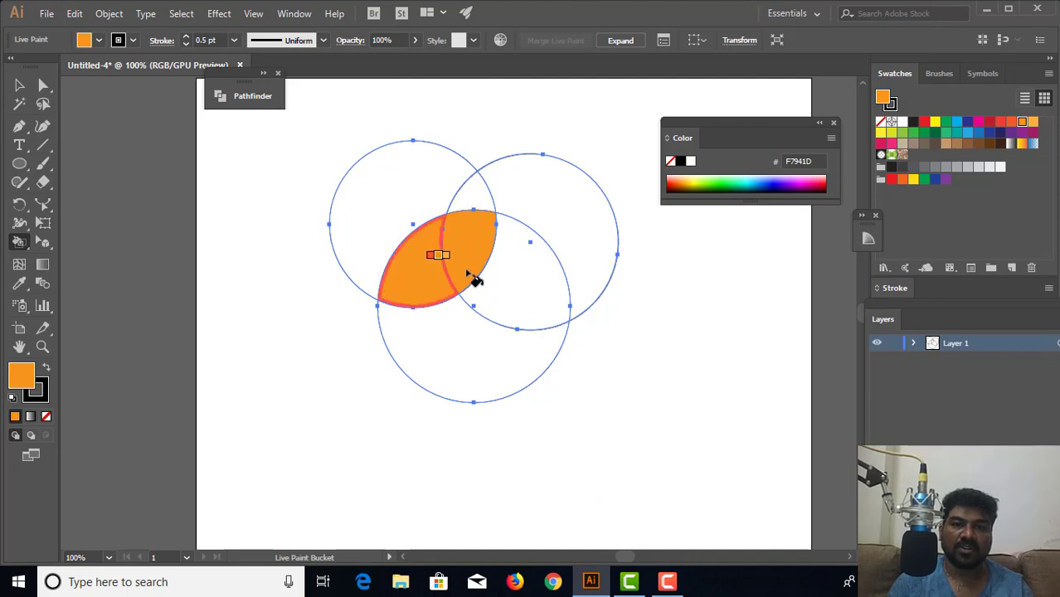
left_click(990, 134)
left_click(422, 274)
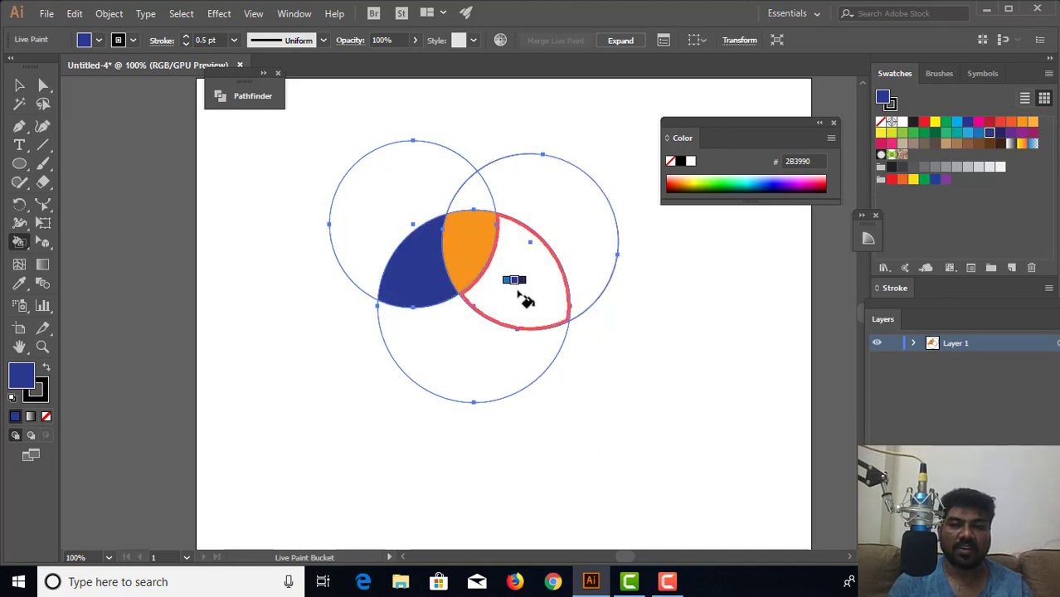
left_click(522, 298)
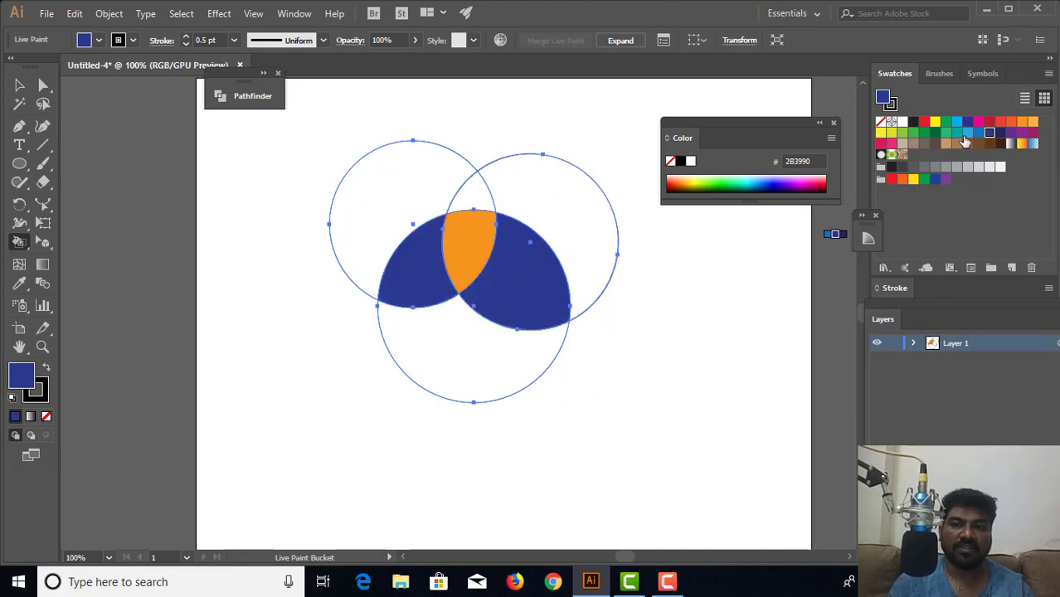
Paint the right overlap light blue and the top overlap green, then select the group.
left_click(968, 133)
left_click(532, 272)
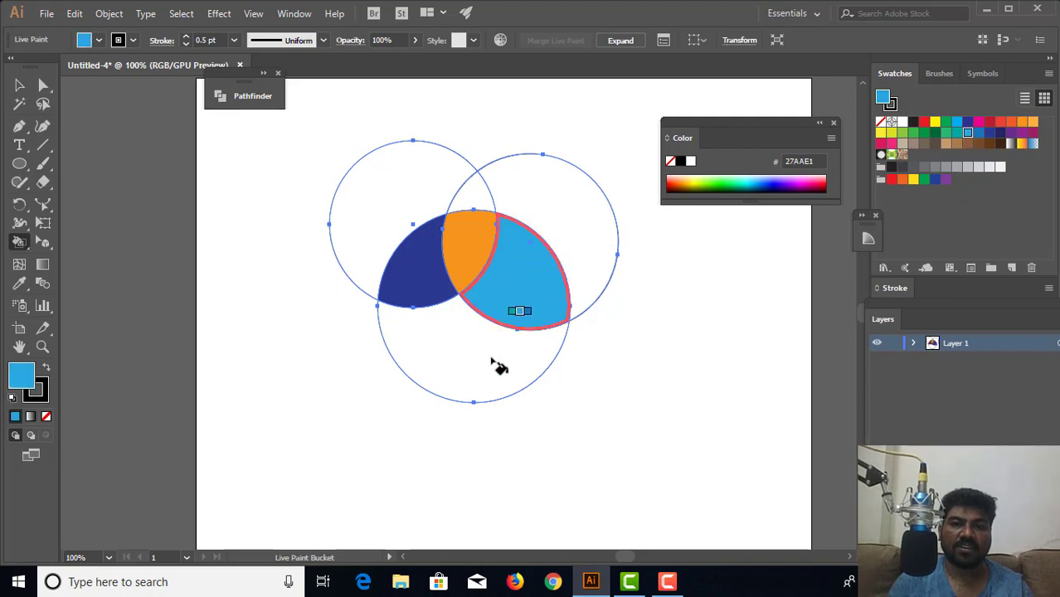
left_click(473, 189)
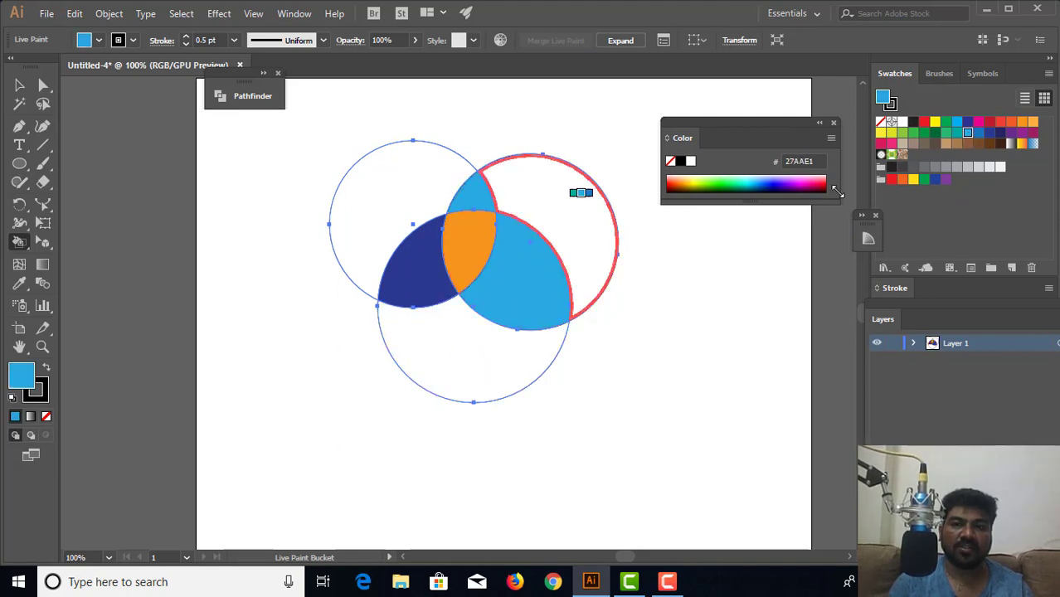
left_click(730, 181)
left_click(475, 194)
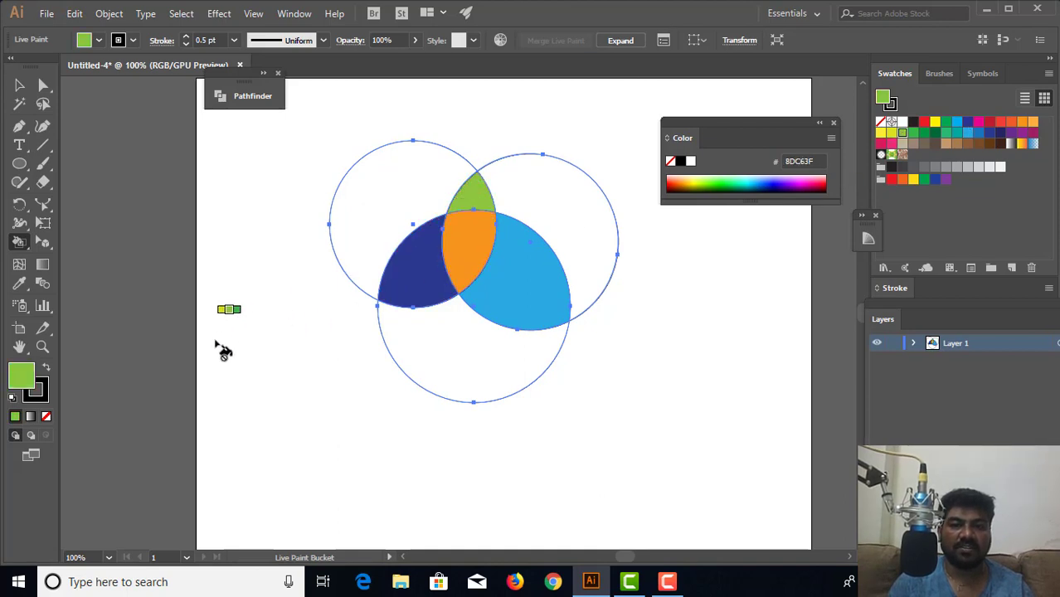
left_click(19, 85)
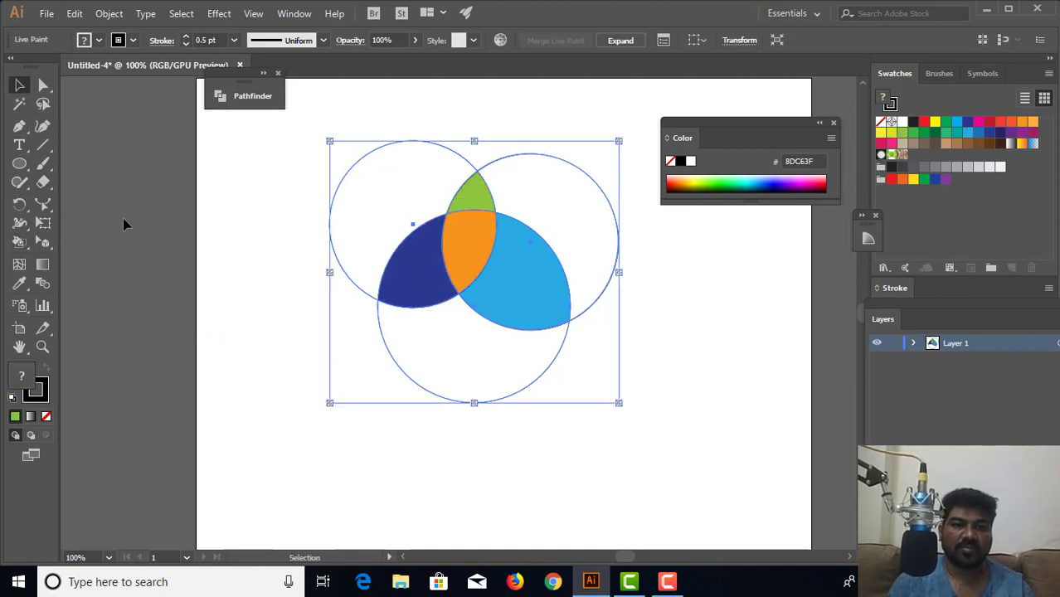
left_click(296, 373)
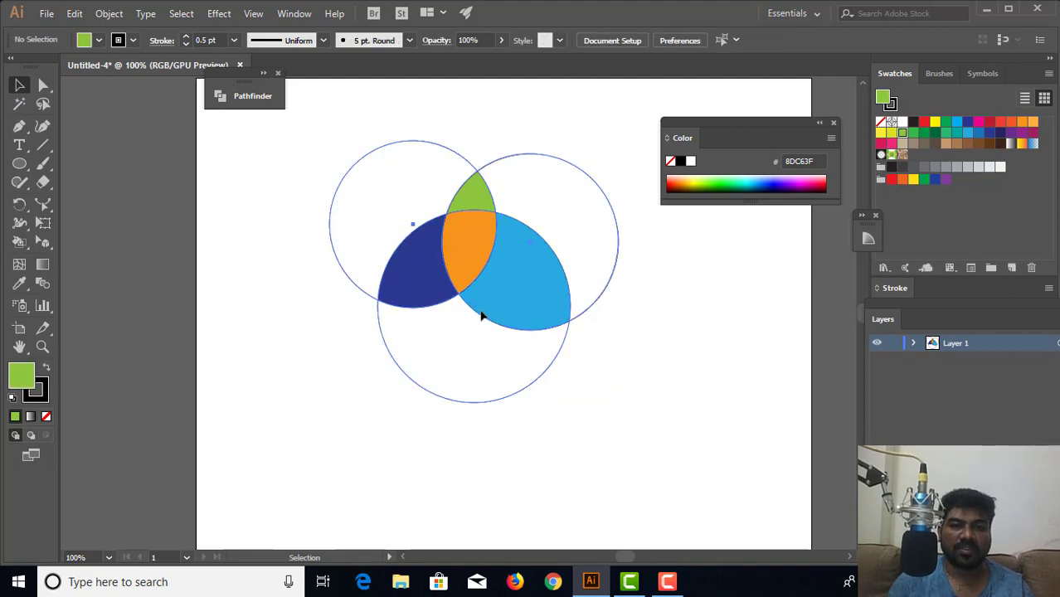
Drag the Live Paint group to a slightly different spot on the page.
mouse_move(477, 292)
left_mouse_down()
mouse_move(482, 347)
mouse_move(504, 308)
left_mouse_up()
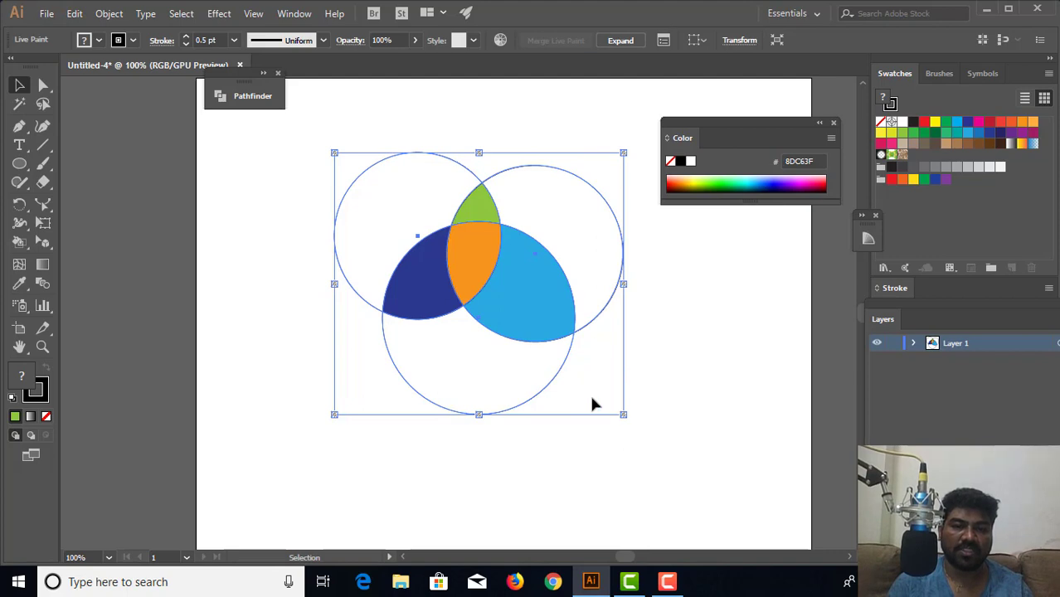
left_click_drag(474, 297, 501, 319)
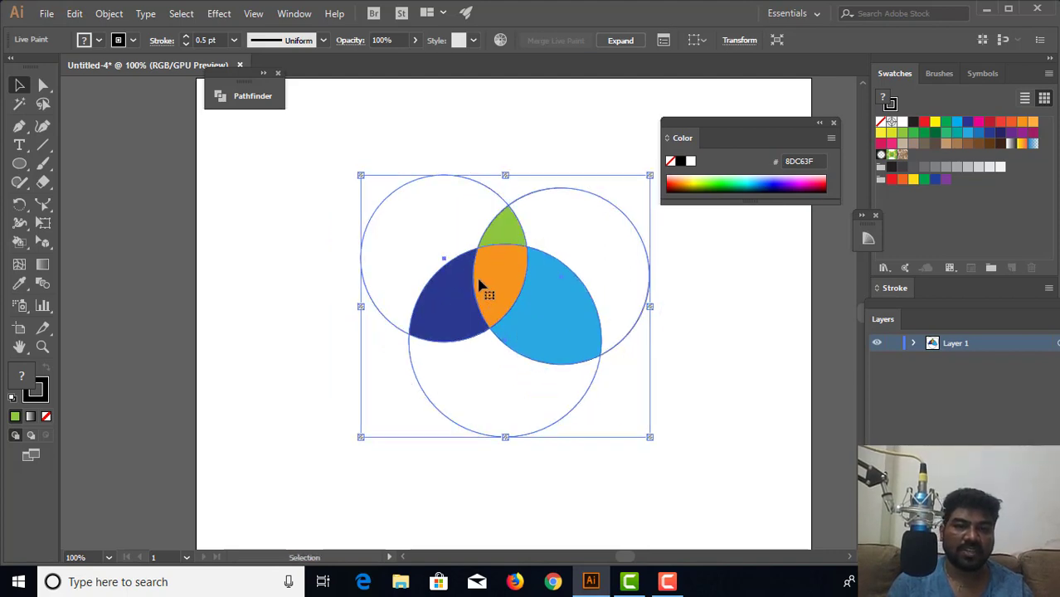
mouse_move(479, 284)
left_mouse_down()
mouse_move(449, 247)
mouse_move(473, 285)
mouse_move(469, 275)
left_mouse_up()
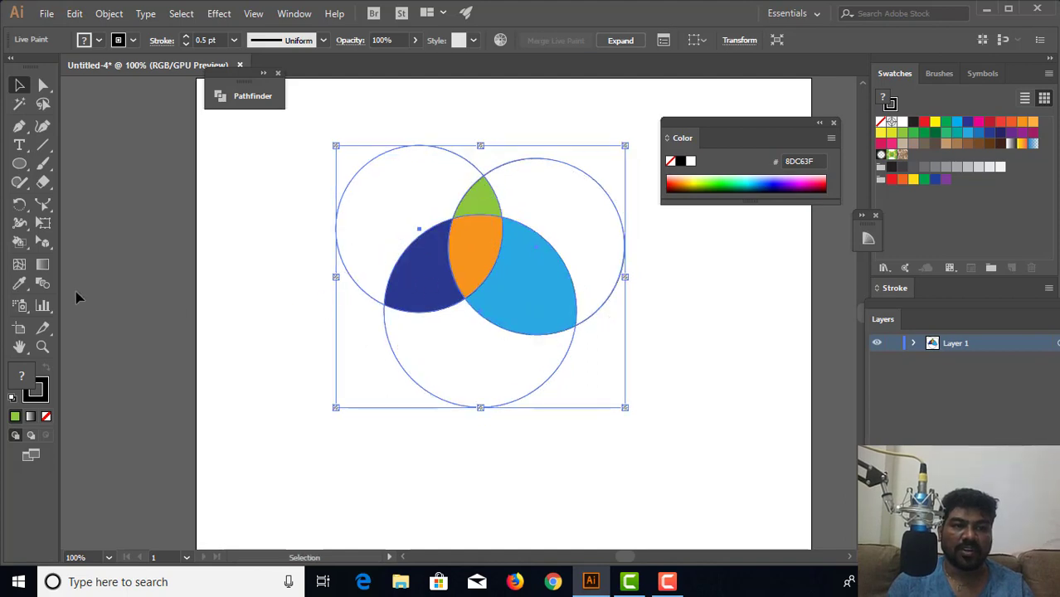
left_click(26, 249)
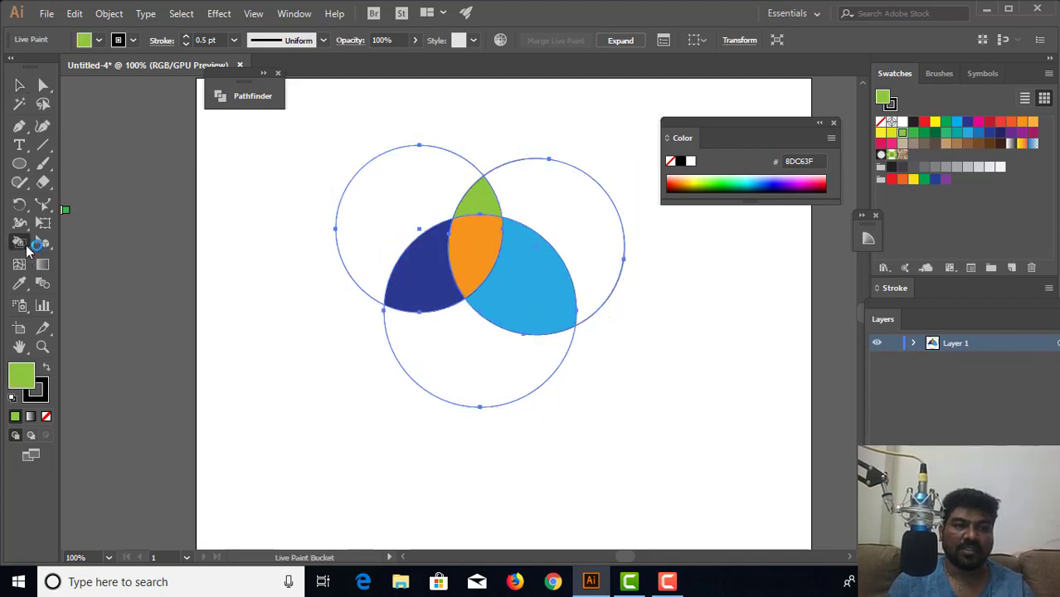
left_click(27, 248)
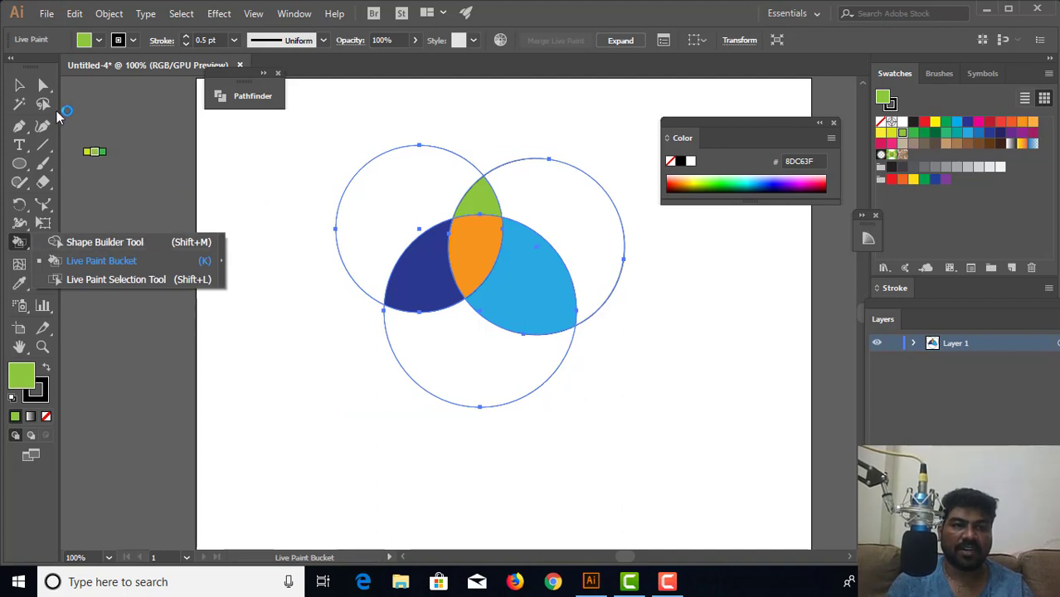
Nudge the group slightly down and bring up the Object menu's Live Paint commands.
left_click(21, 87)
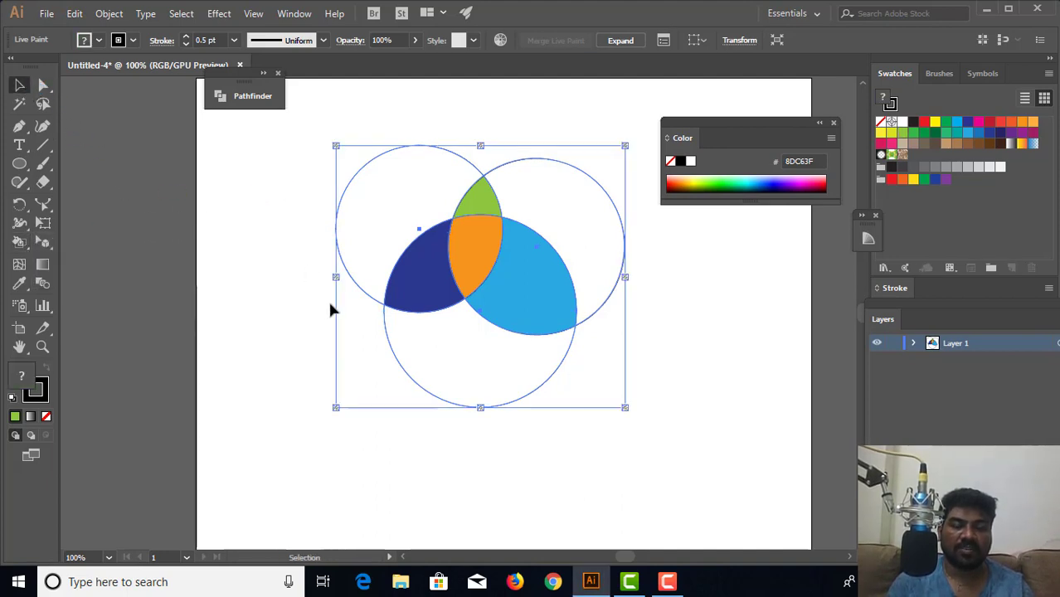
left_click(328, 299)
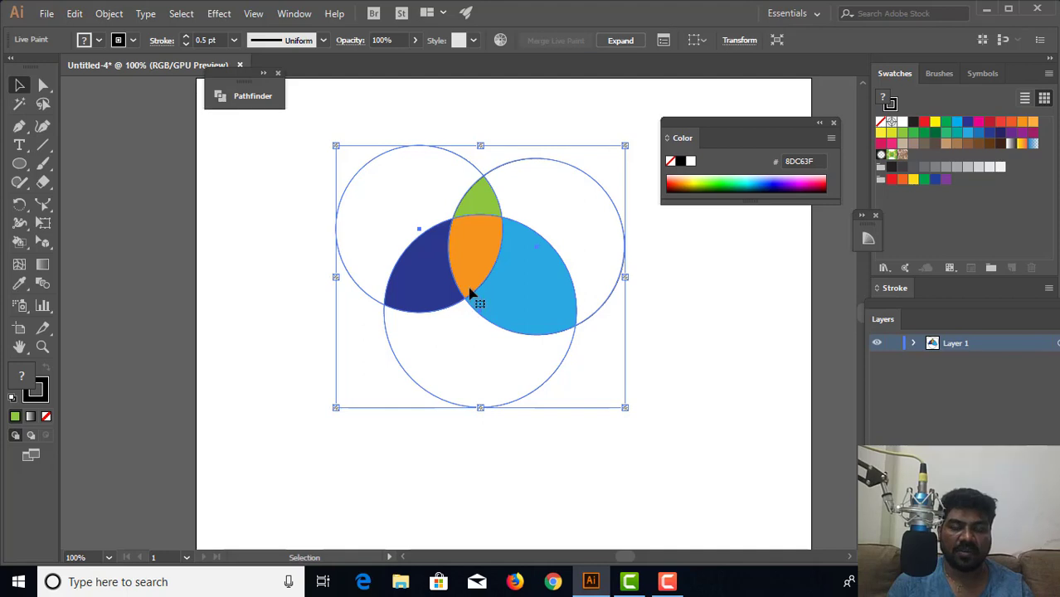
mouse_move(473, 287)
left_mouse_down()
mouse_move(487, 297)
mouse_move(472, 319)
left_mouse_up()
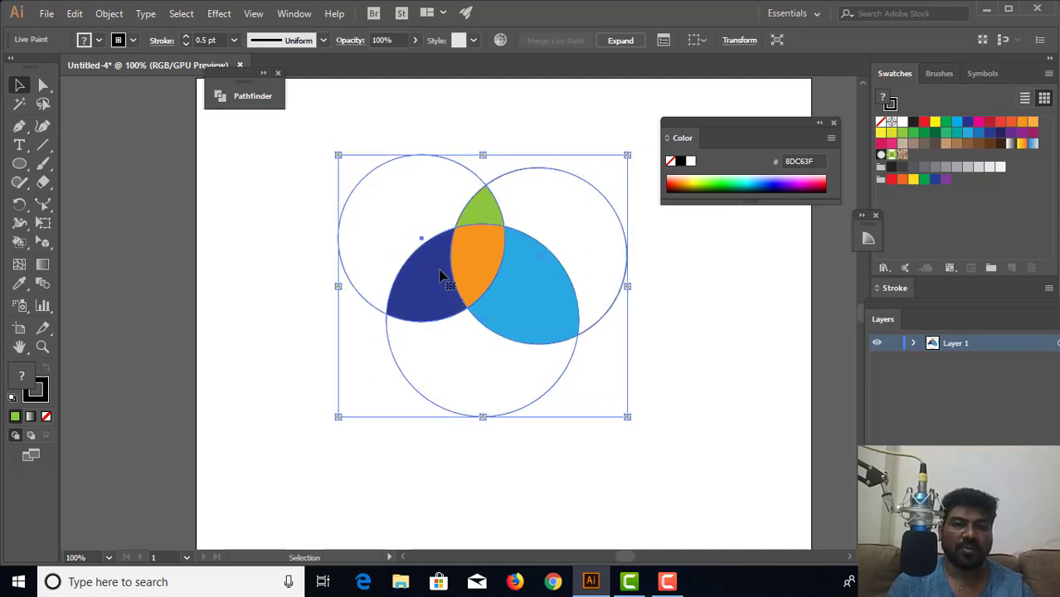
left_click(109, 13)
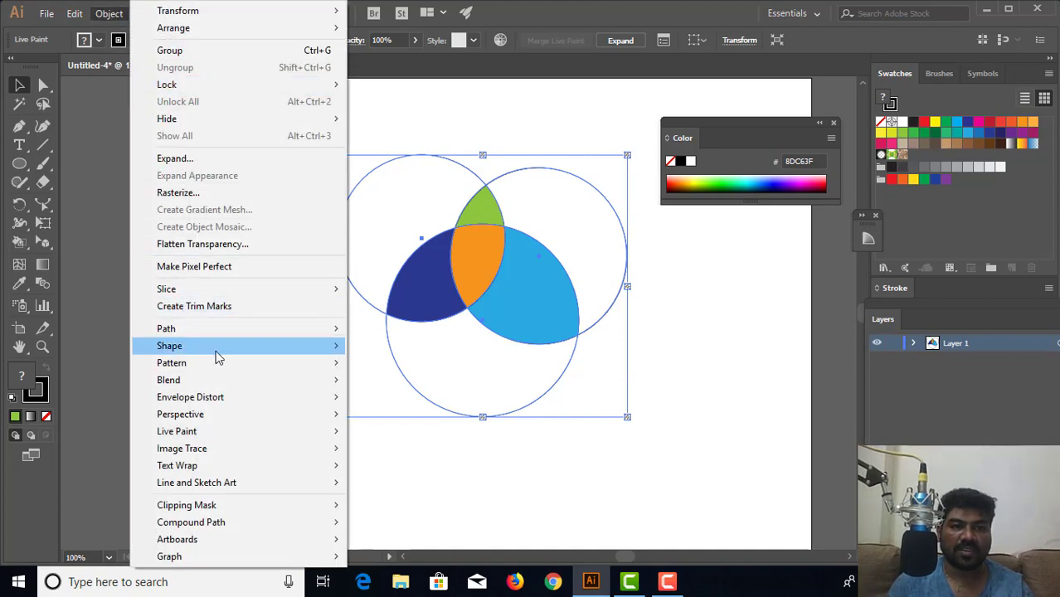
mouse_move(177, 432)
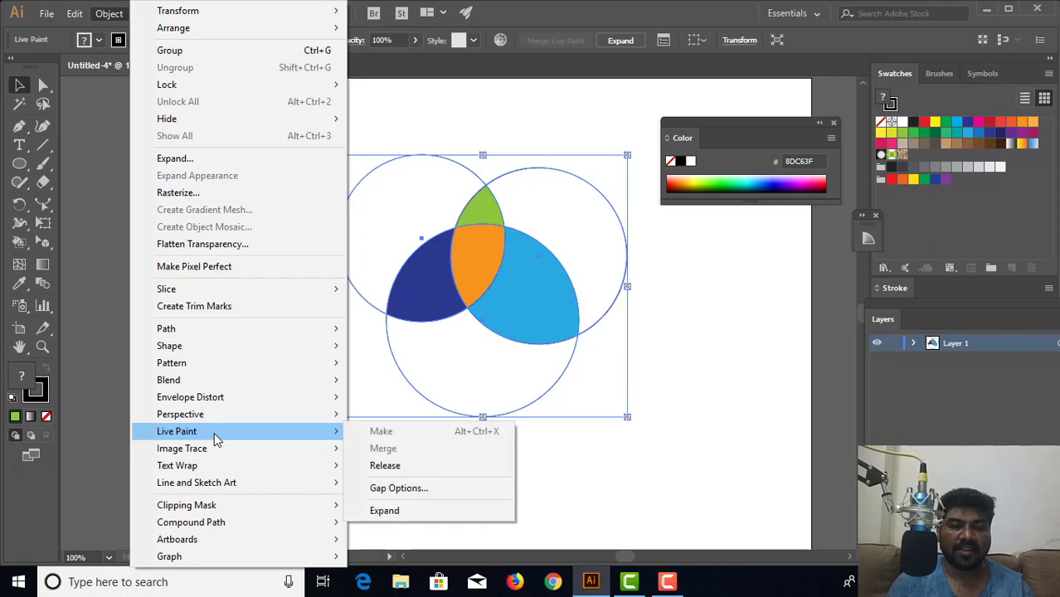
Release the Live Paint group into plain outlined circles and select all three.
left_click(415, 474)
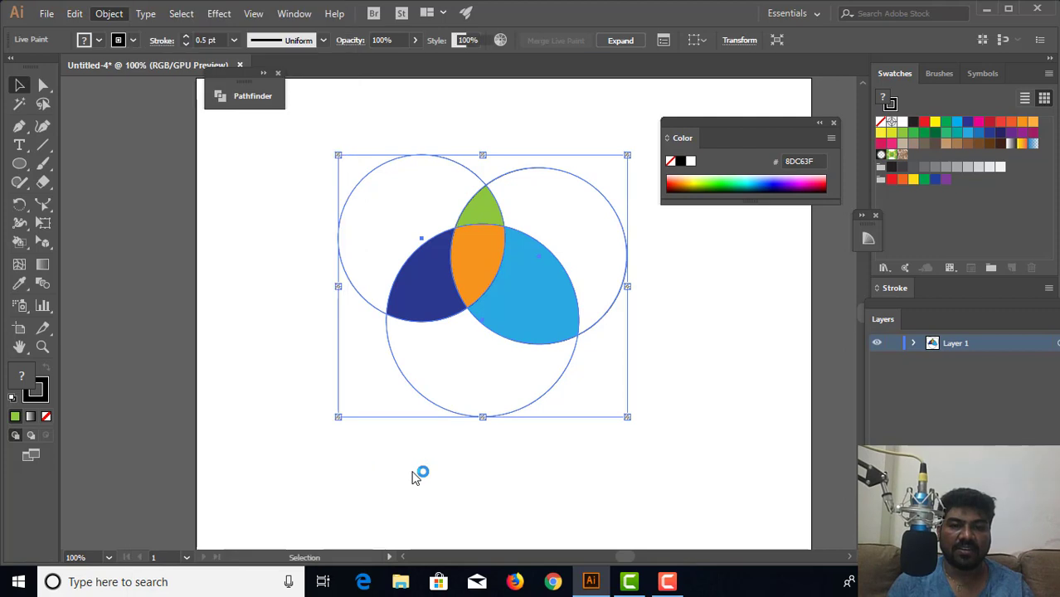
left_click(435, 454)
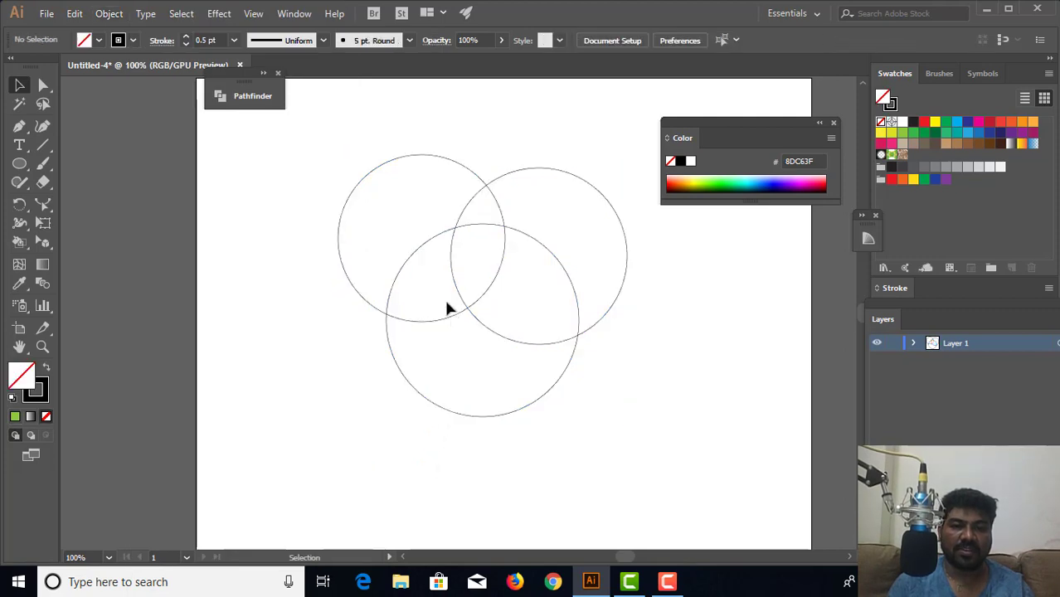
left_click_drag(454, 322, 358, 318)
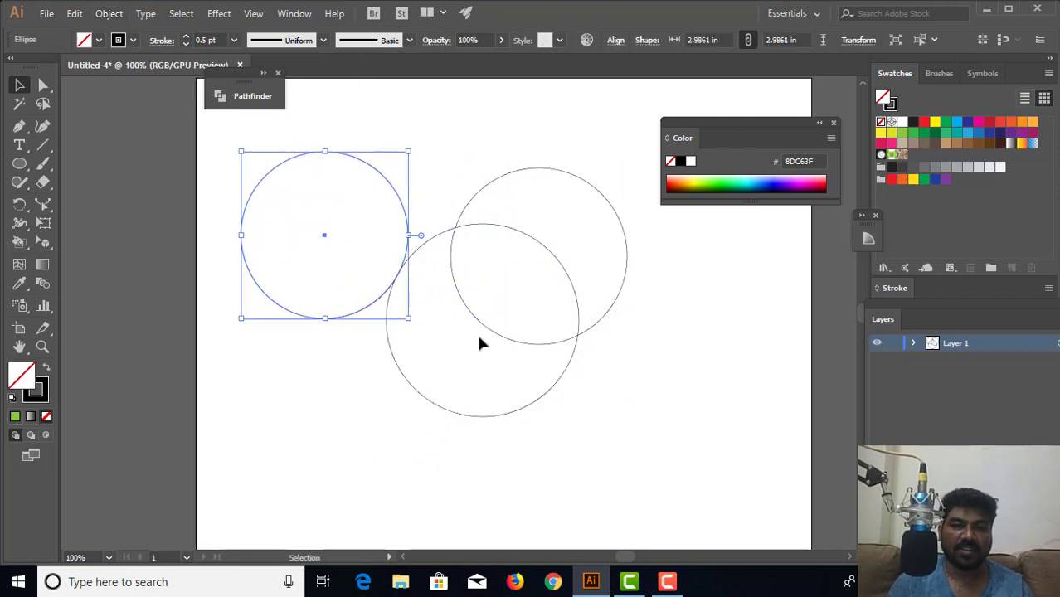
key("ctrl+z")
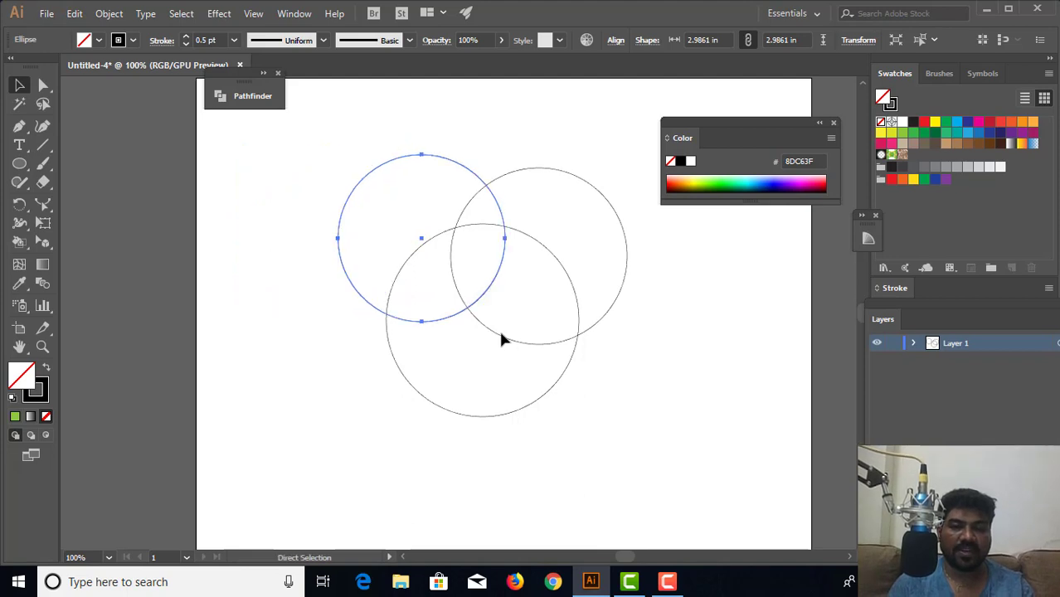
mouse_move(294, 150)
left_mouse_down()
mouse_move(585, 419)
mouse_move(651, 454)
left_mouse_up()
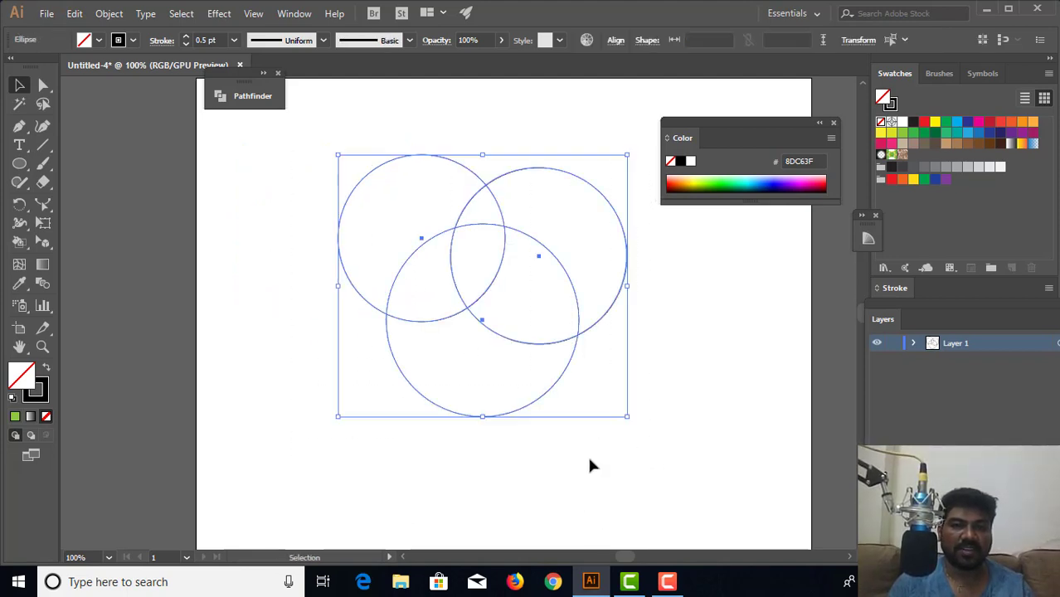
Convert the circles into a Live Paint group and fill the lower overlaps blue.
left_click(21, 248)
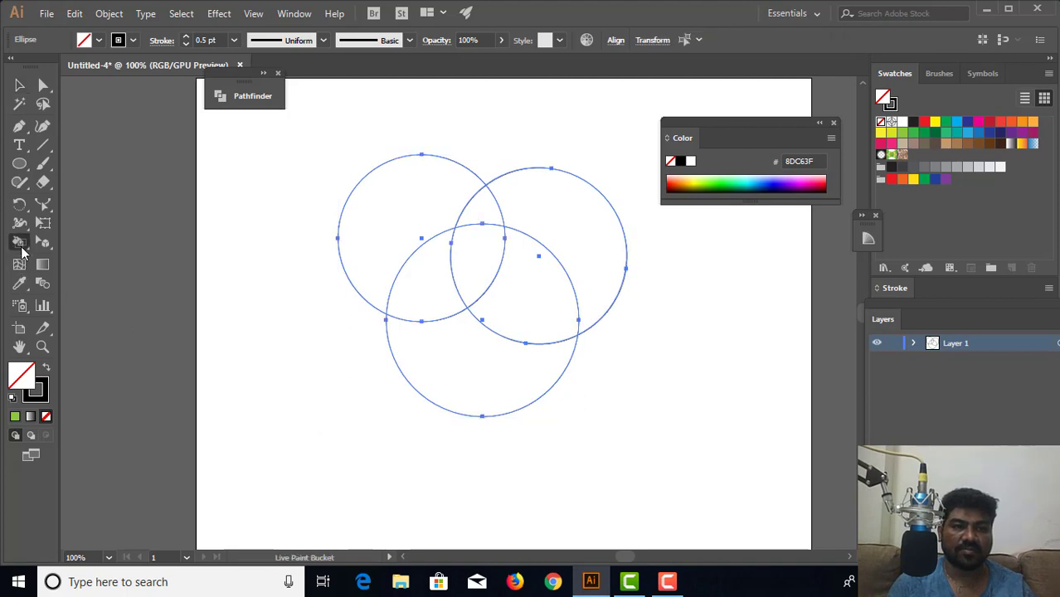
left_click(20, 243)
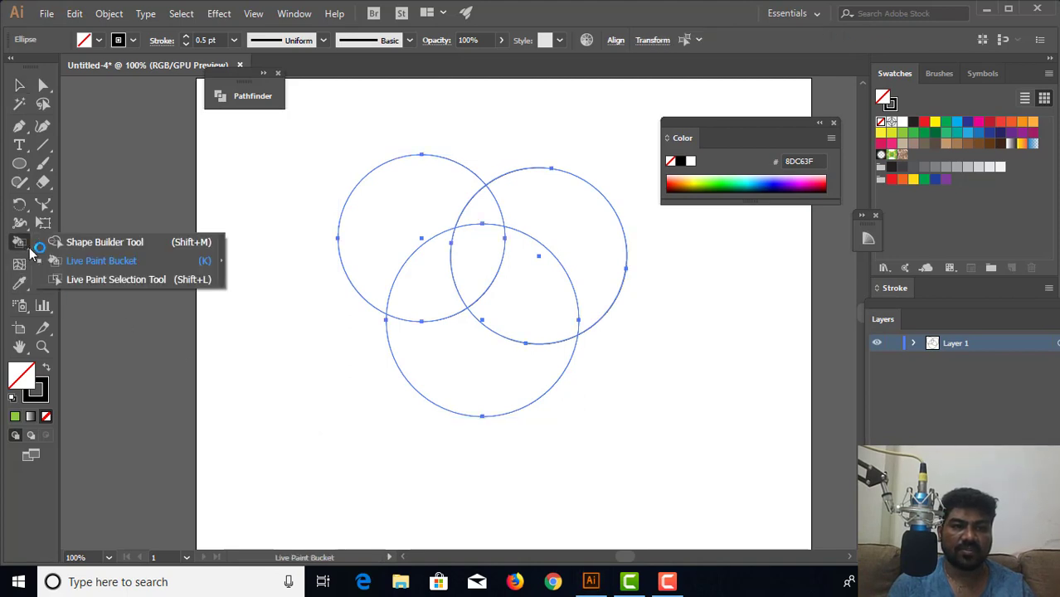
left_click(67, 264)
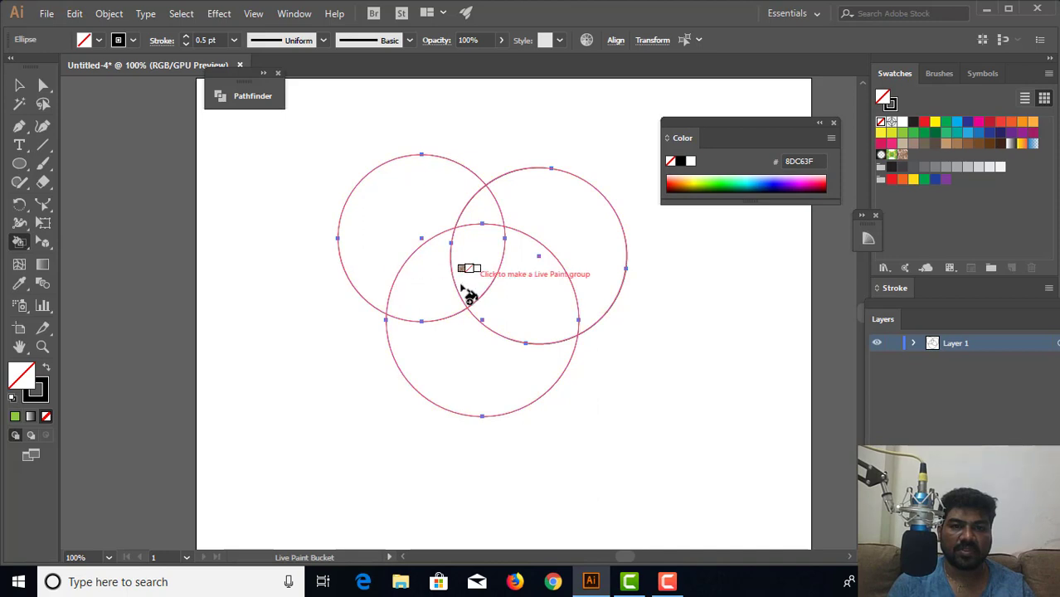
left_click(420, 320)
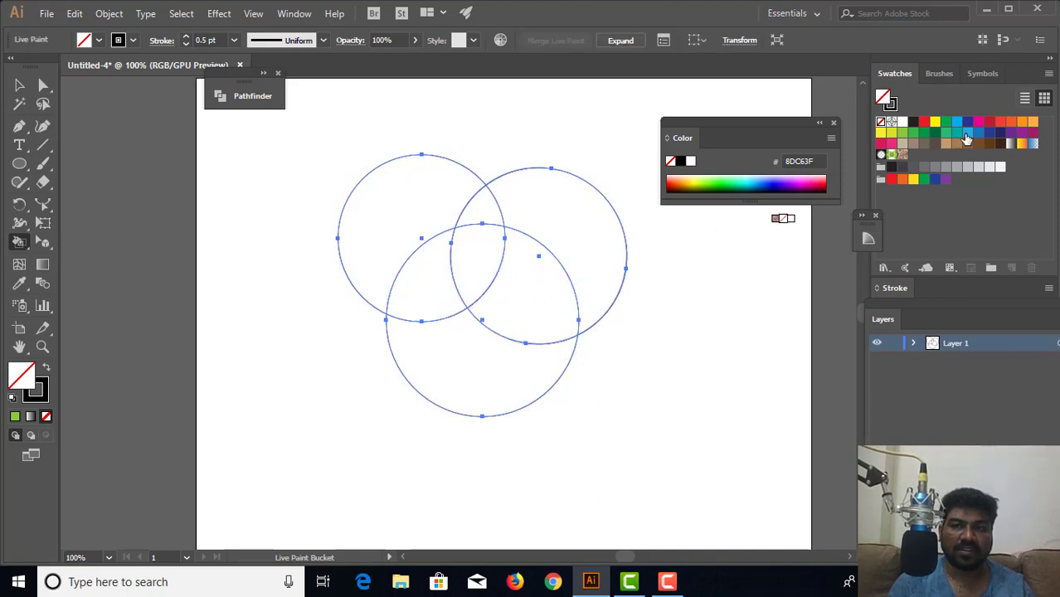
left_click(415, 298)
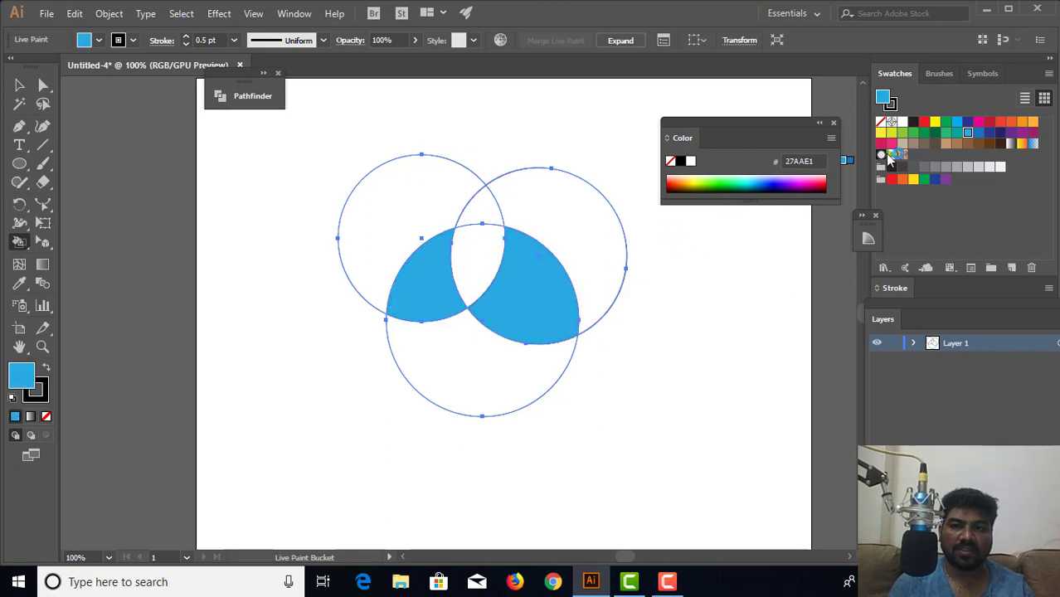
Fill the top, right and left overlaps dark green.
left_click(935, 136)
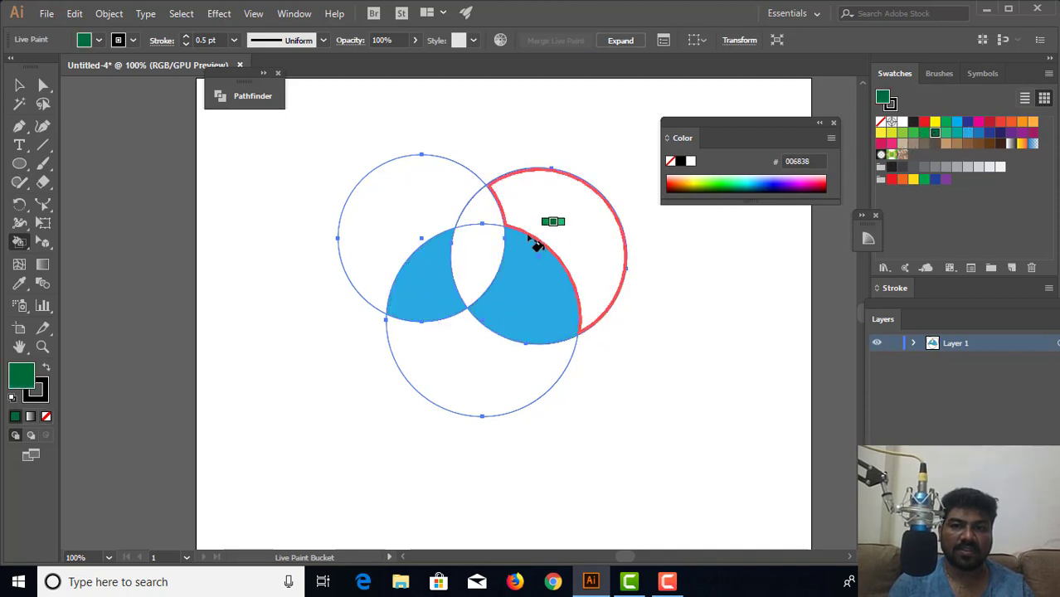
left_click(478, 250)
left_click(480, 216)
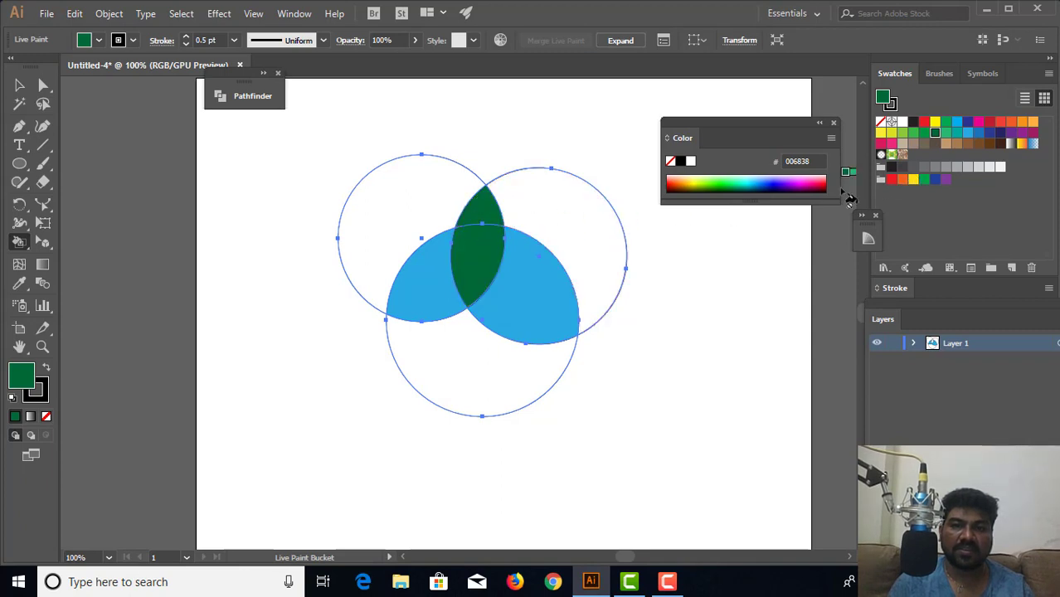
left_click(519, 296)
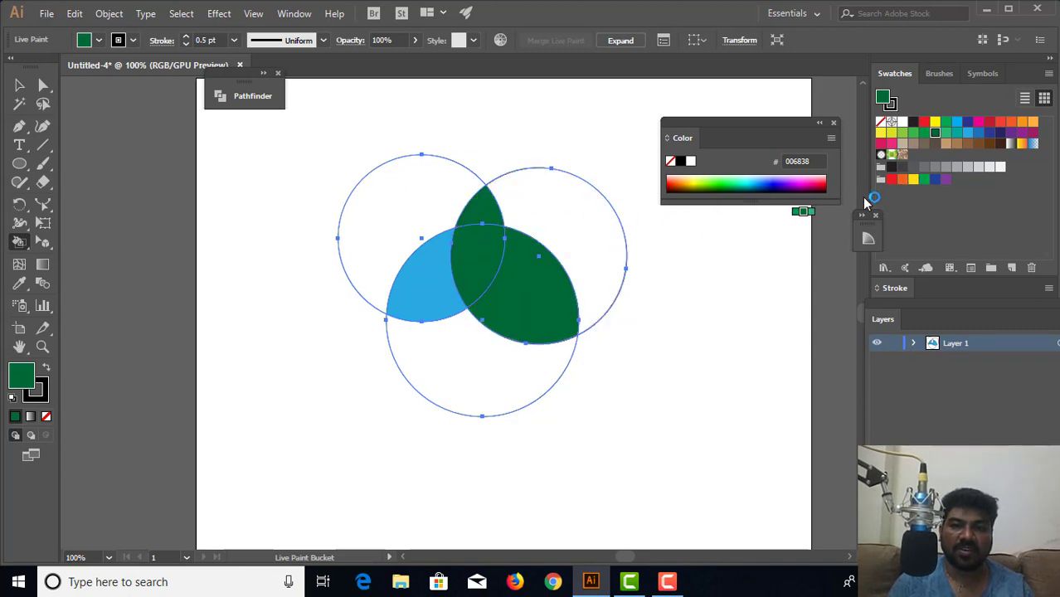
left_click(423, 299)
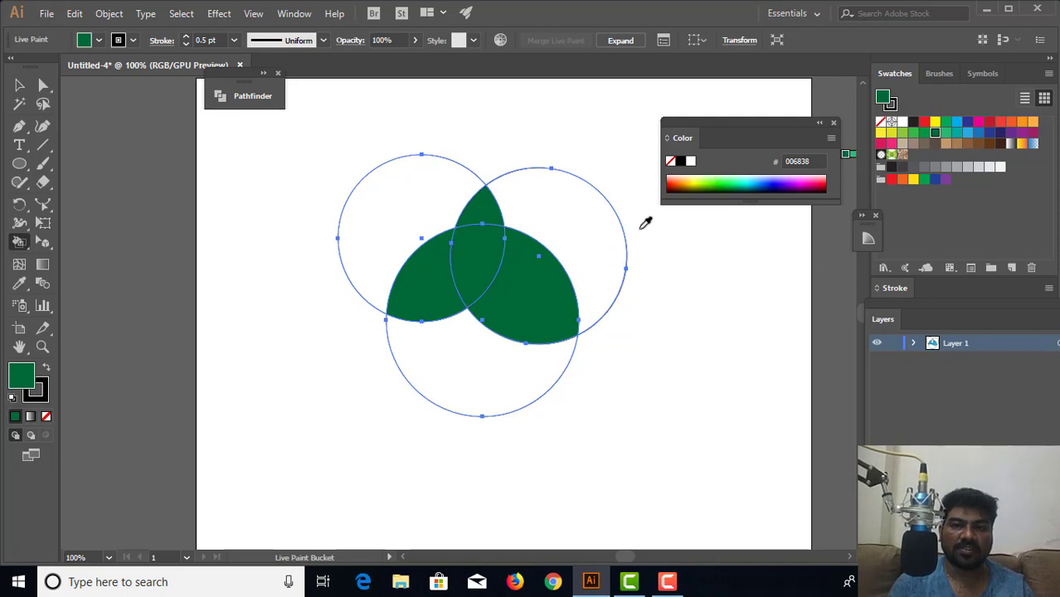
Recolour the right overlap bright green, the left blue, and the top pink-red.
left_click(536, 297)
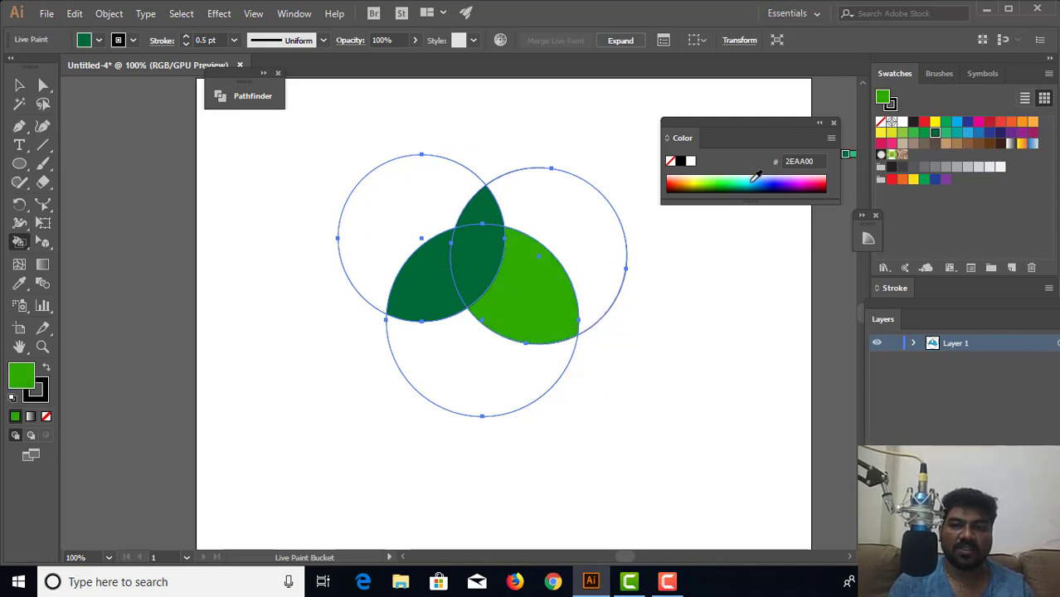
left_click(411, 278)
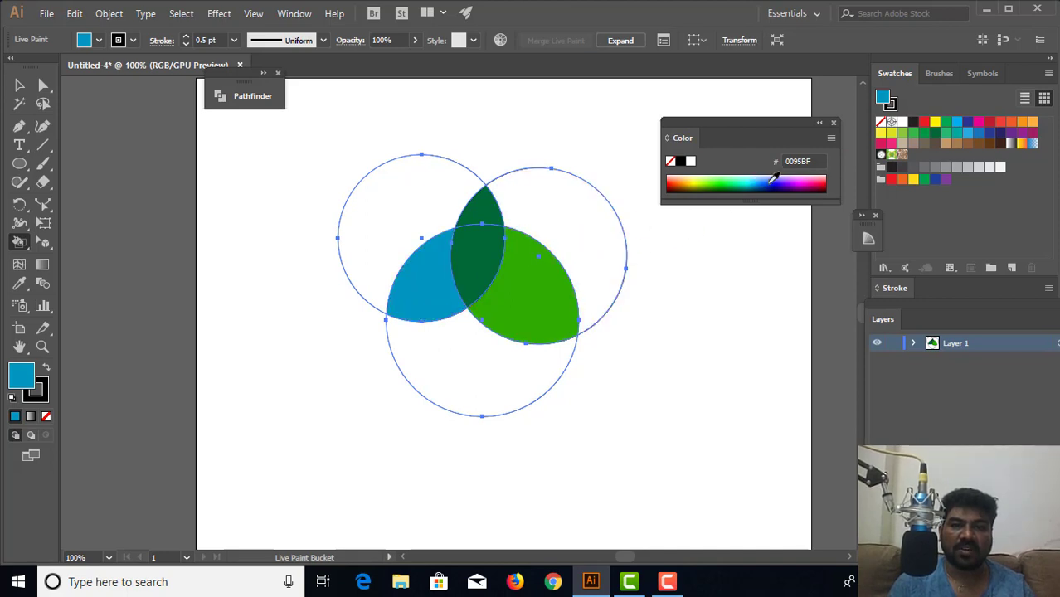
left_click(819, 179)
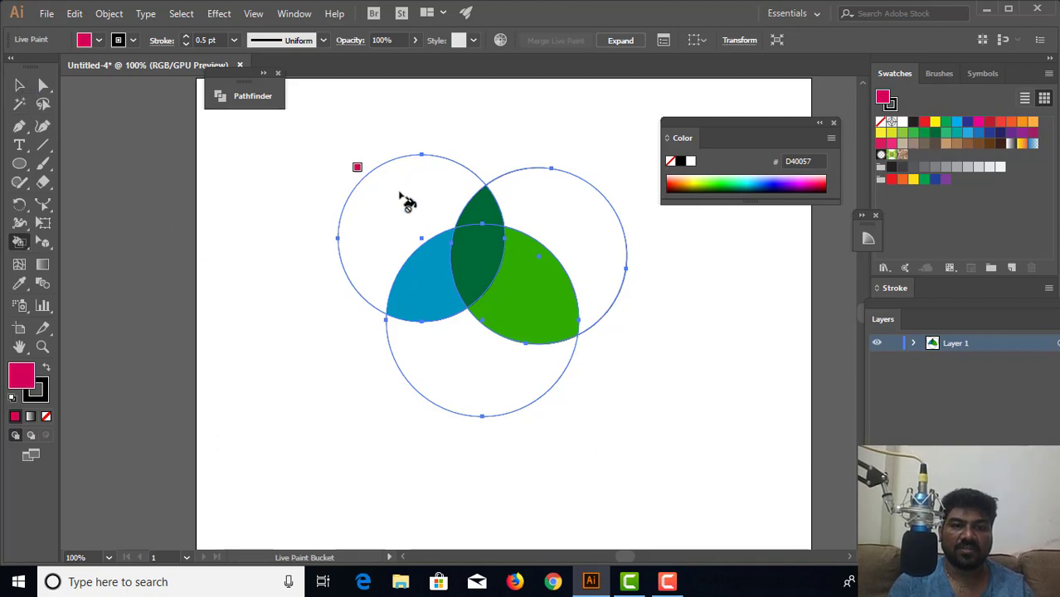
left_click(490, 217)
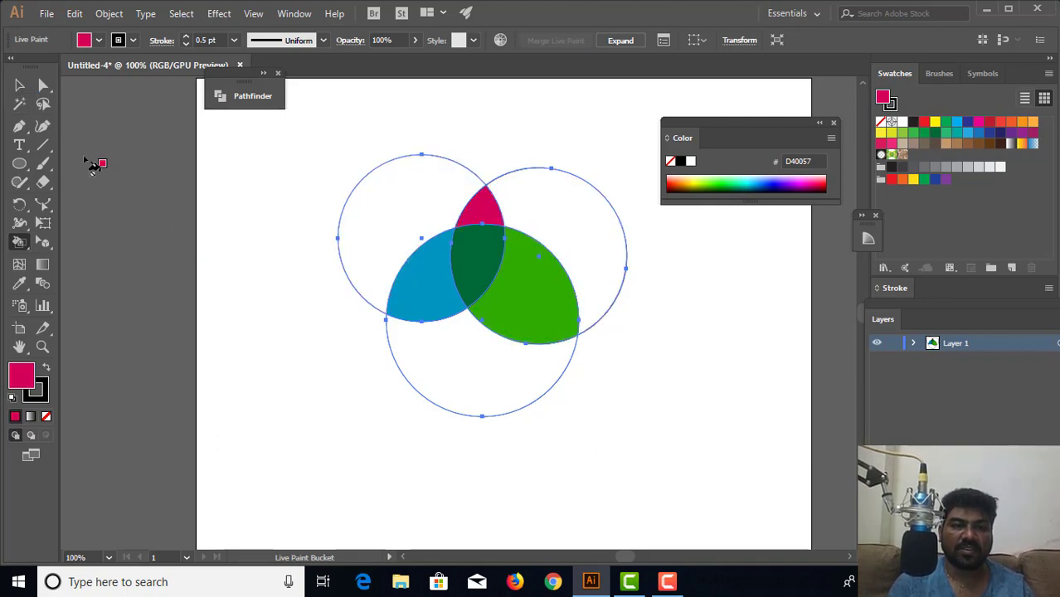
left_click(19, 87)
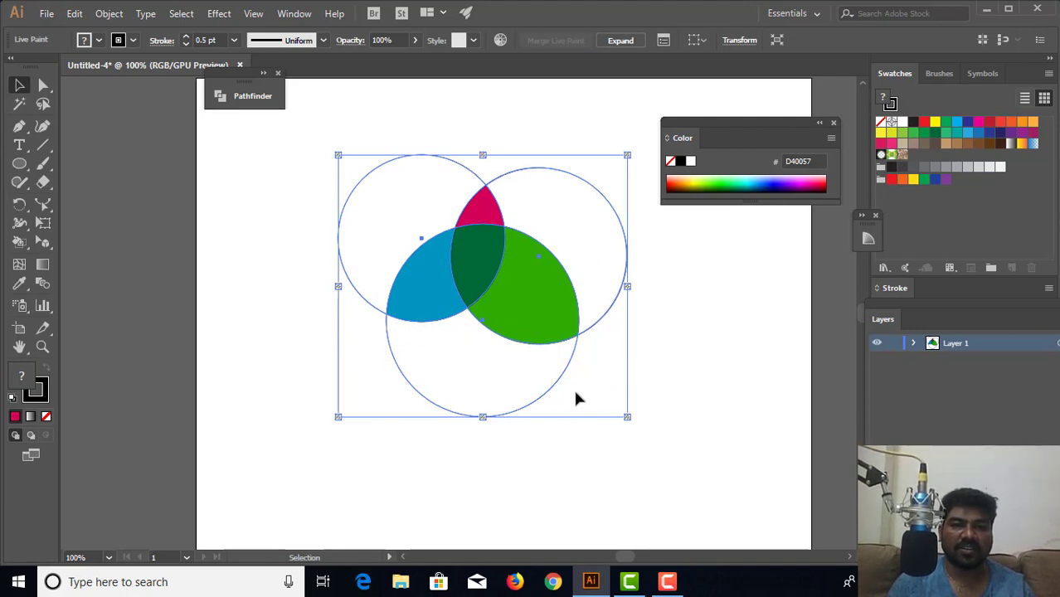
Release the Live Paint group, move the circles left, and delete all three.
left_click(120, 15)
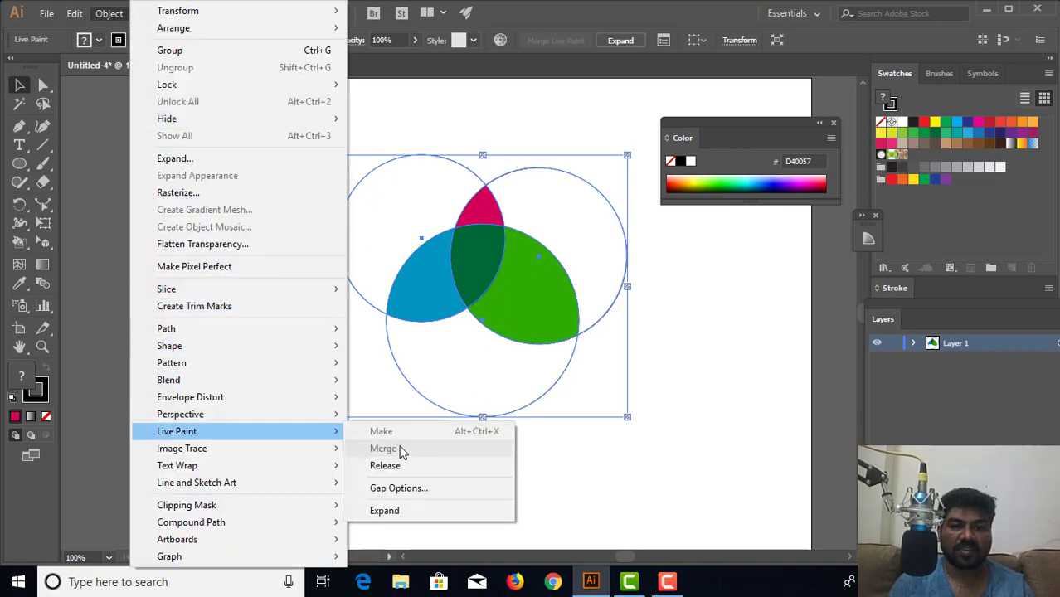
mouse_move(176, 432)
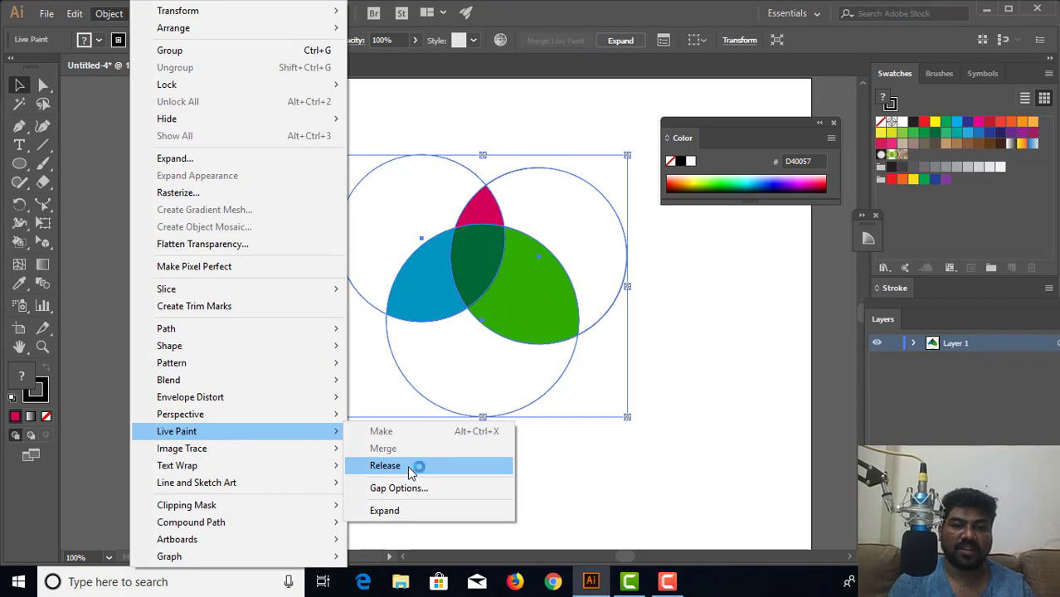
left_click(411, 469)
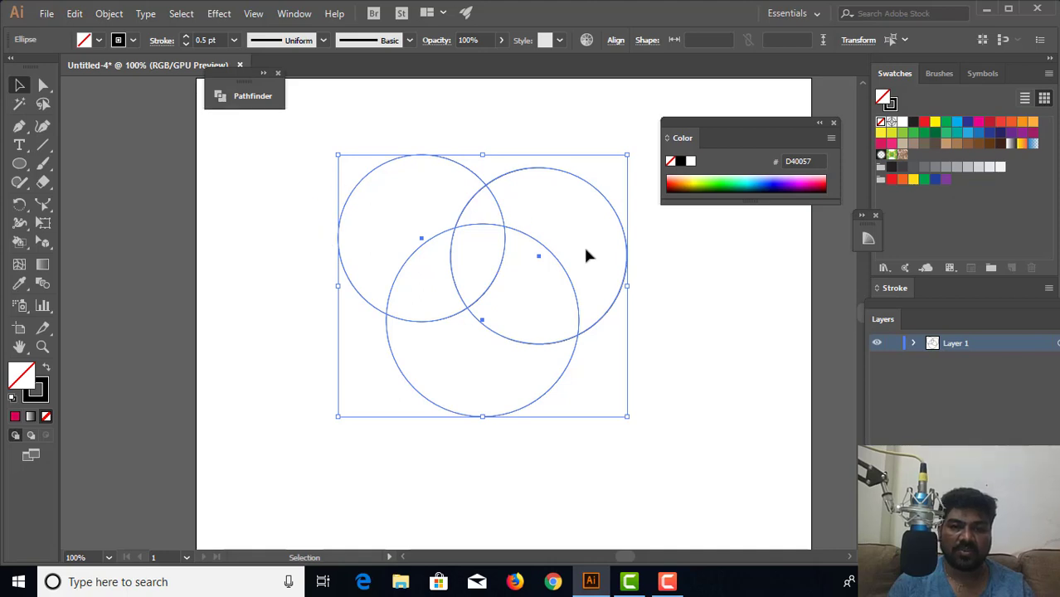
left_click_drag(500, 277, 231, 234)
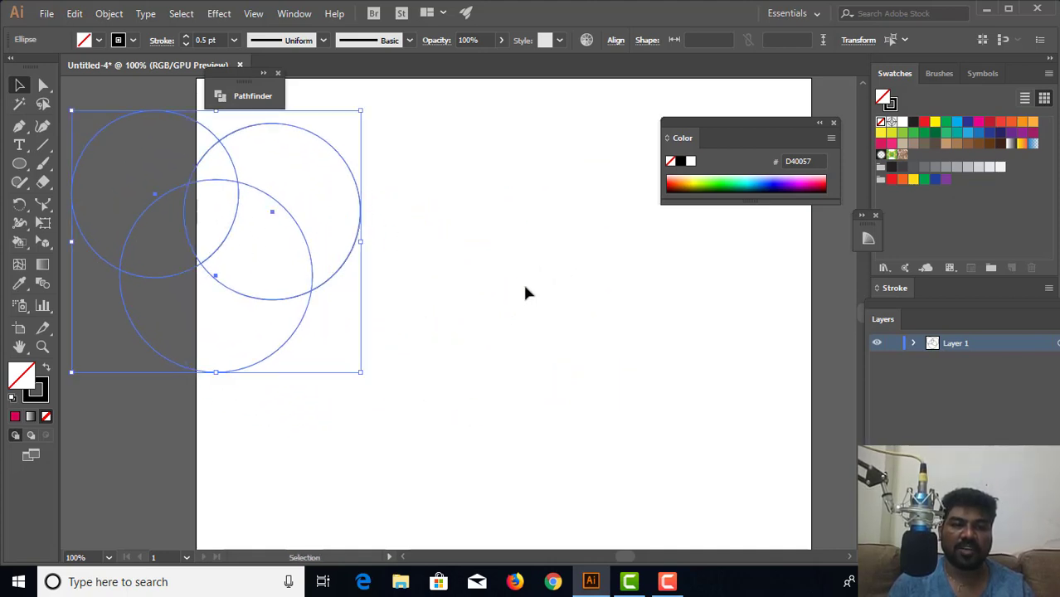
left_click(523, 281)
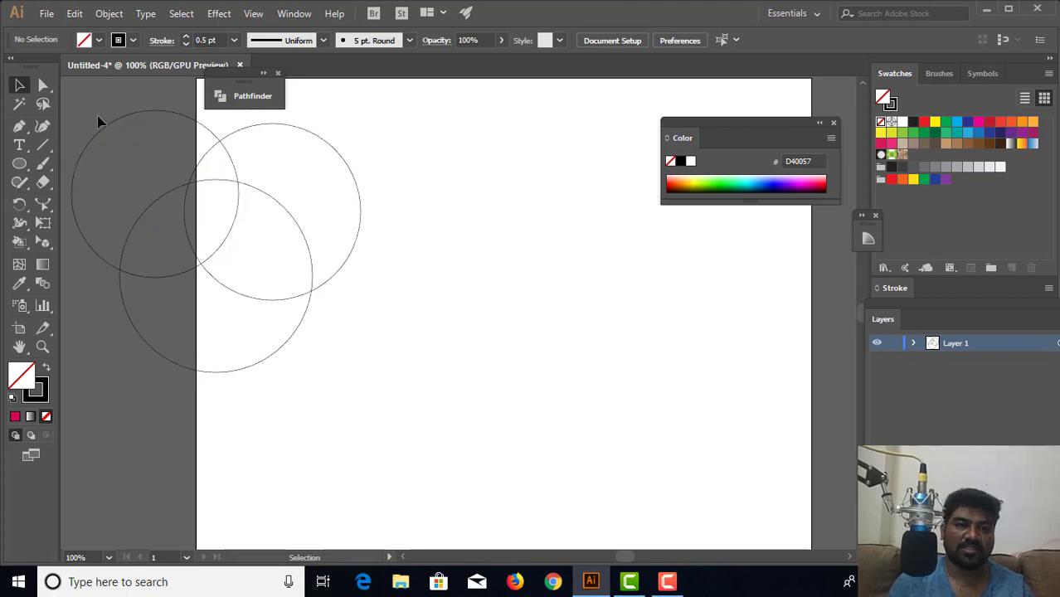
left_click_drag(98, 122, 496, 516)
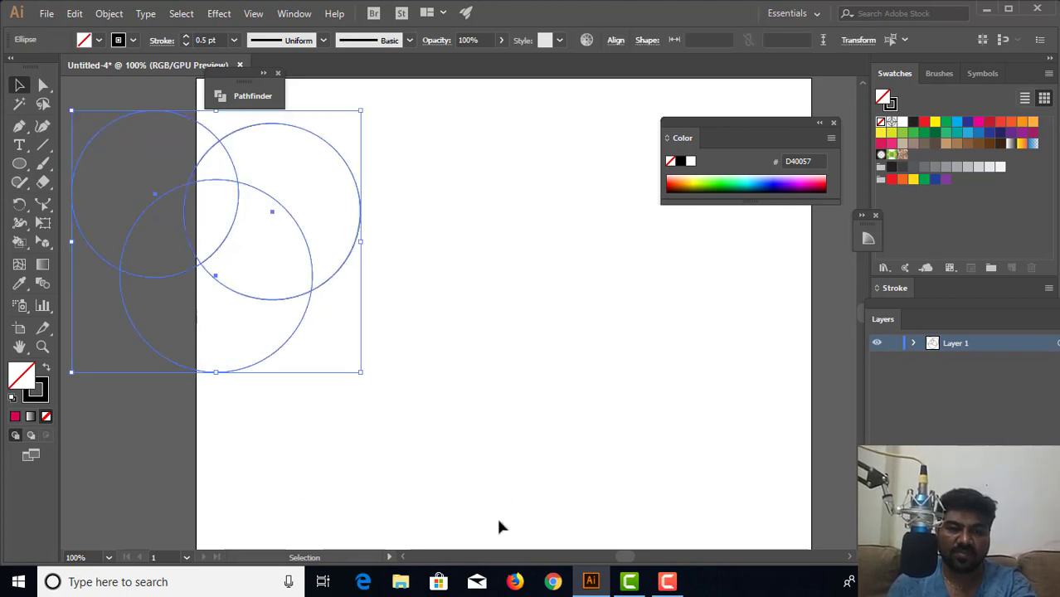
key("Delete")
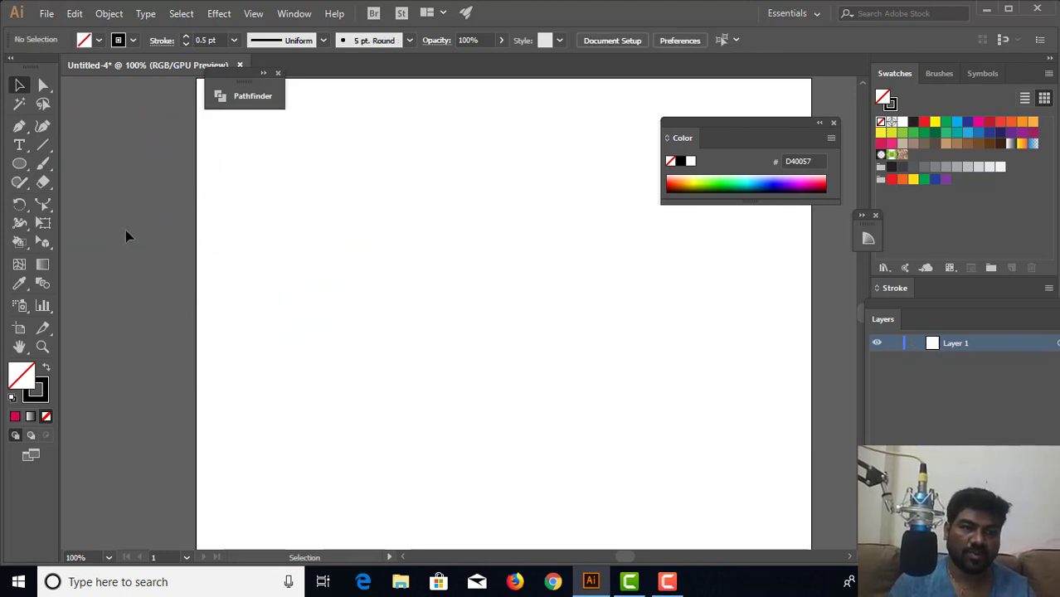
Pick the Paintbrush tool and undo a stray curved stroke.
left_click(42, 166)
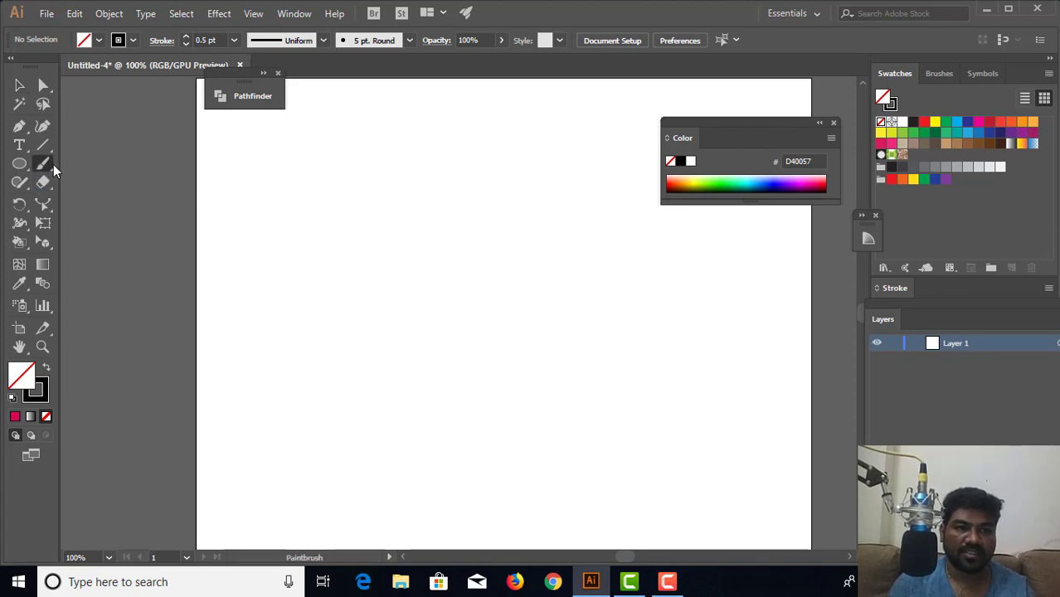
left_click_drag(53, 164, 79, 165)
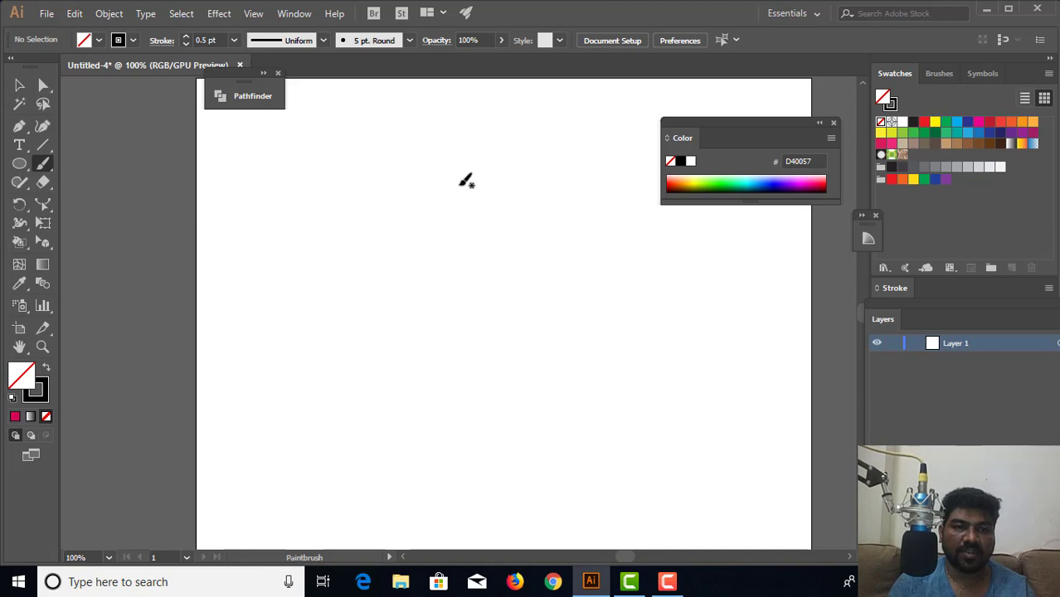
left_click_drag(445, 163, 430, 432)
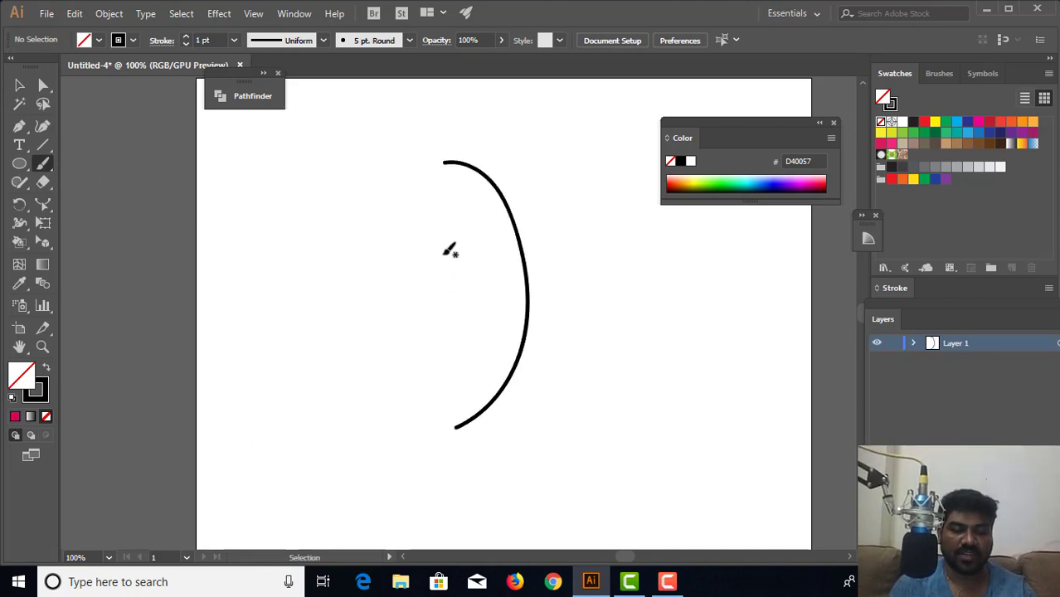
key("ctrl+z")
Paint a large loop and a second overlapping loop with the Paintbrush.
mouse_move(476, 170)
left_mouse_down()
mouse_move(327, 331)
mouse_move(604, 296)
mouse_move(521, 178)
left_mouse_up()
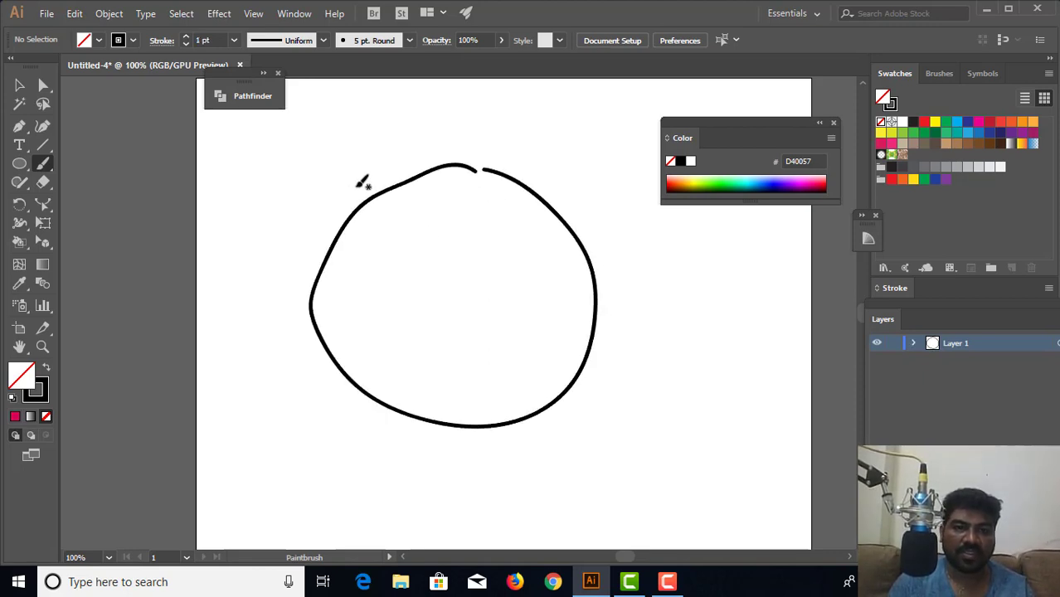
mouse_move(328, 166)
left_mouse_down()
mouse_move(265, 350)
mouse_move(457, 361)
left_mouse_up()
mouse_move(488, 286)
left_mouse_down()
mouse_move(369, 146)
mouse_move(317, 160)
left_mouse_up()
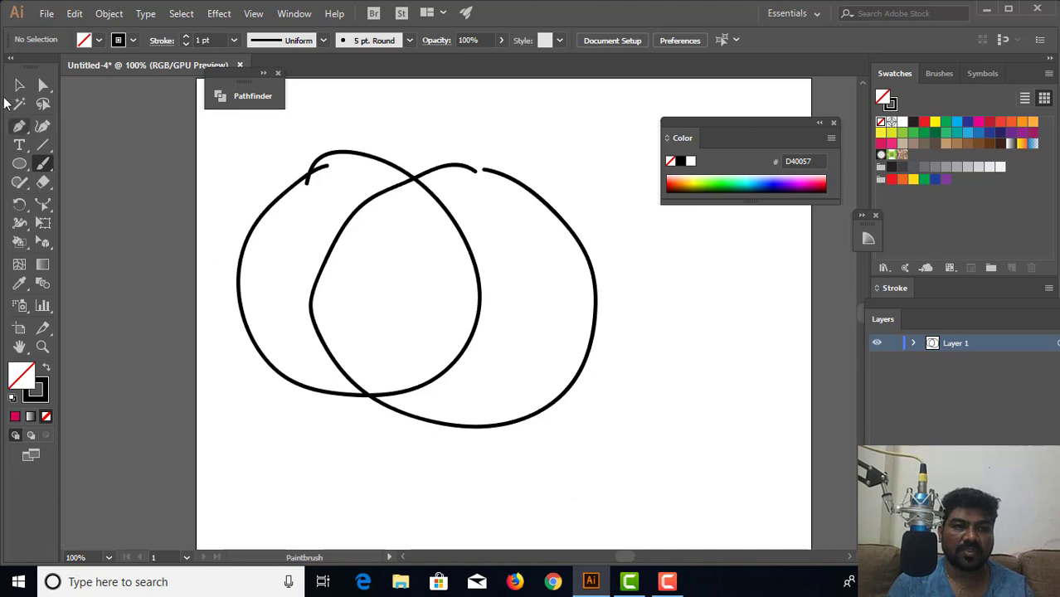
left_click(20, 87)
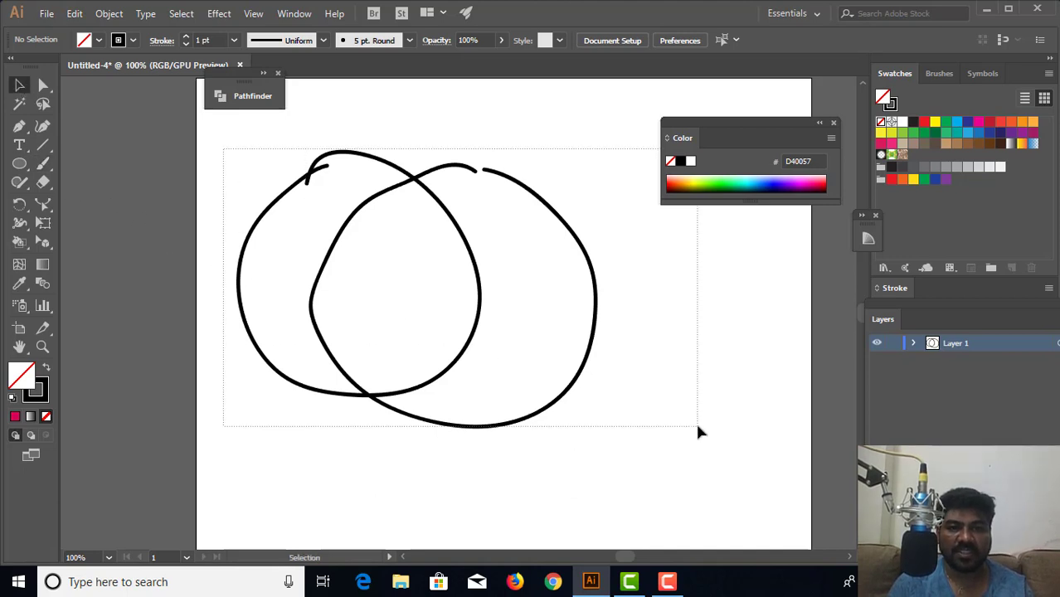
Select both drawn loops and turn them into a Live Paint group with the Live Paint Bucket.
left_click_drag(224, 154, 700, 429)
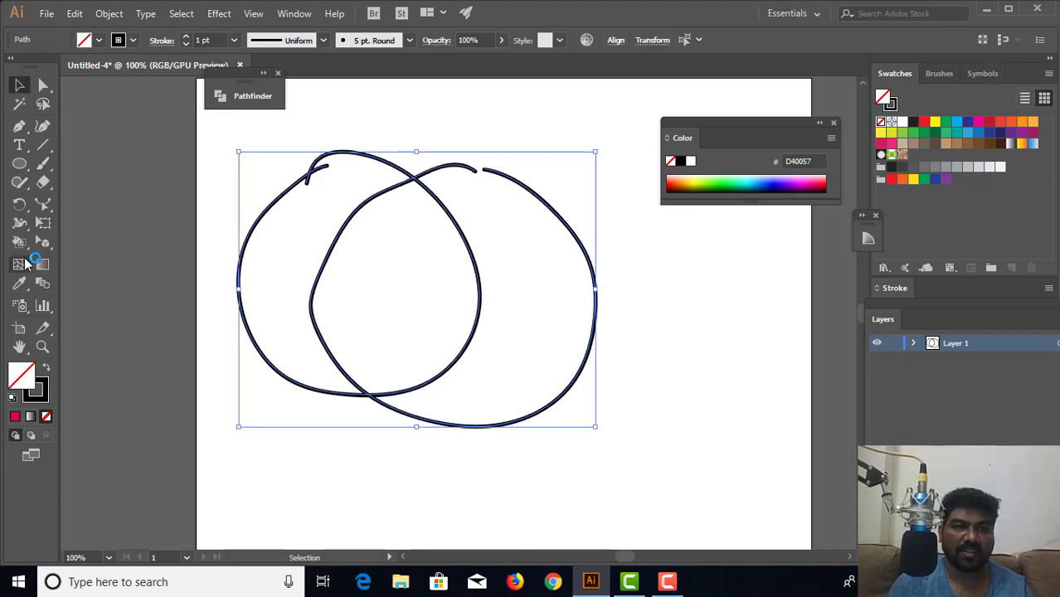
left_click(23, 245)
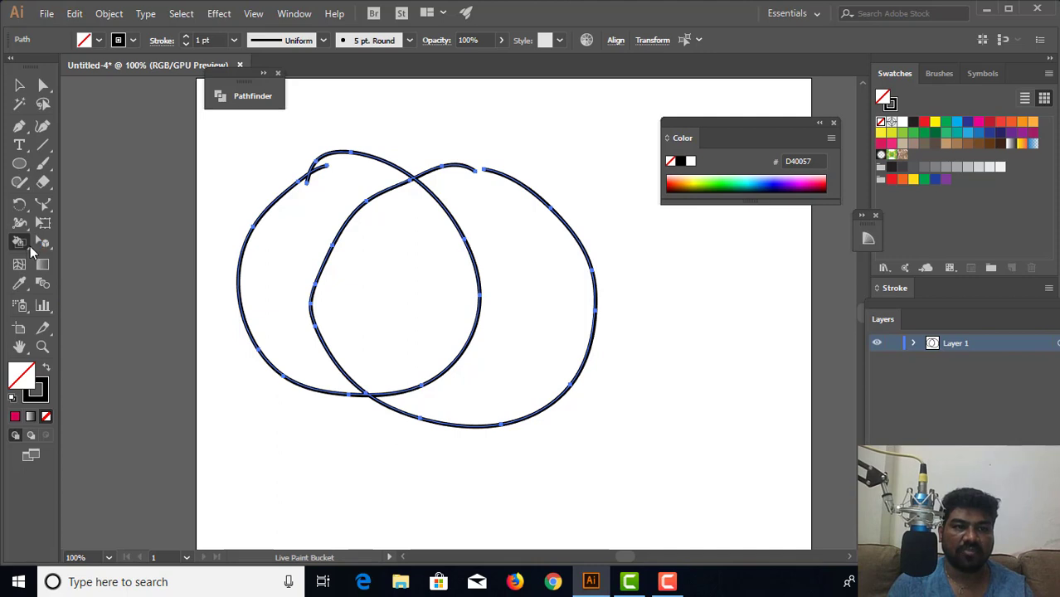
left_click_drag(30, 246, 84, 271)
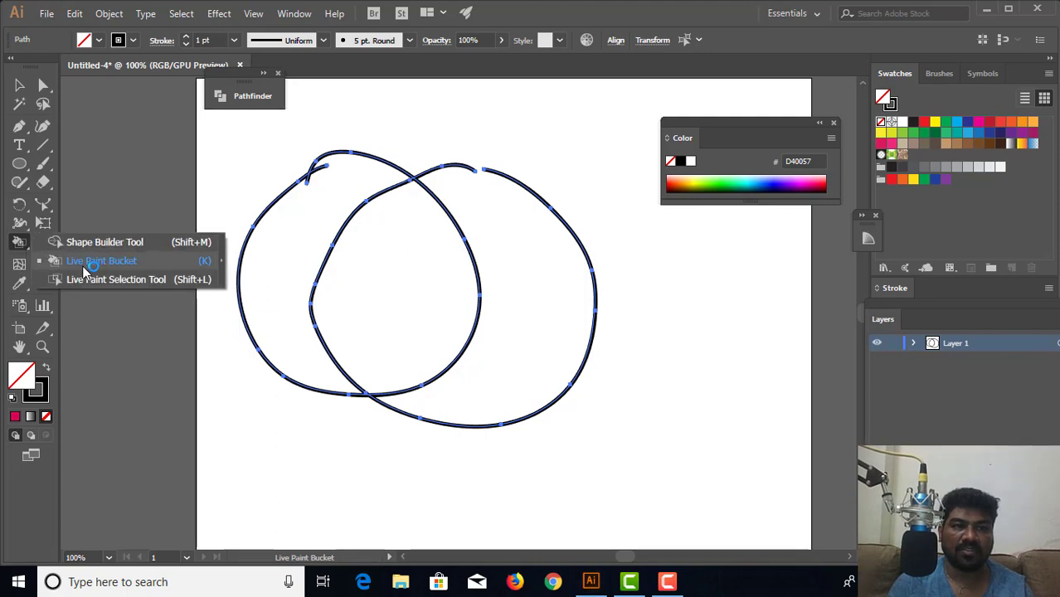
left_click(84, 271)
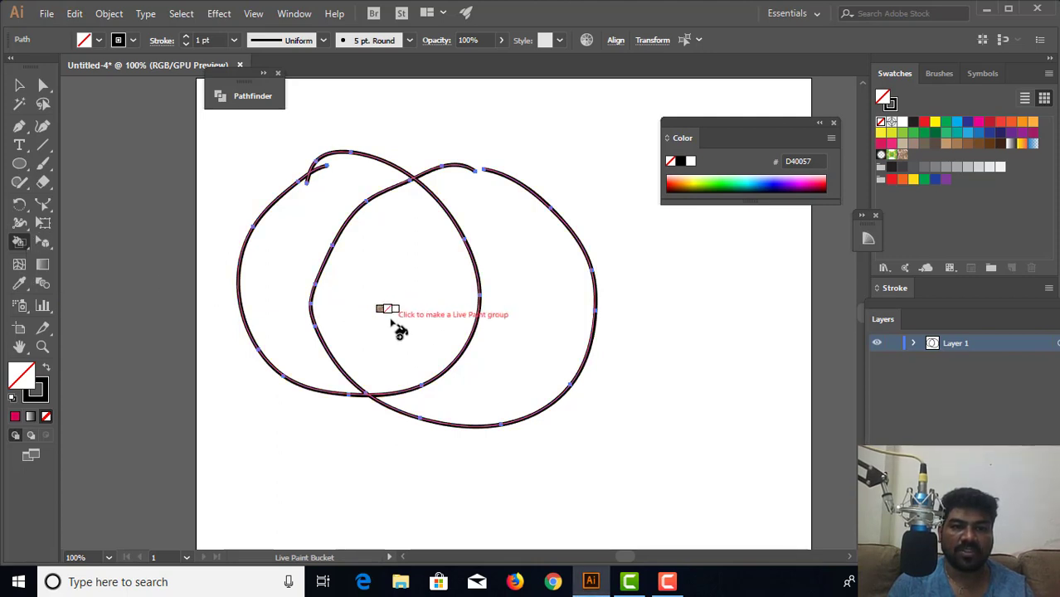
left_click(392, 323)
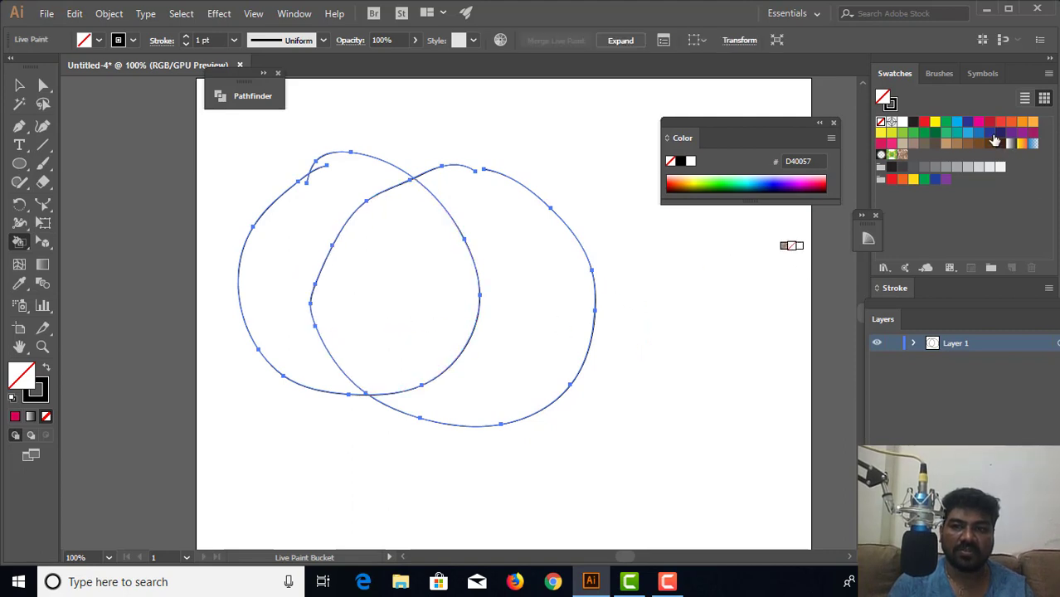
Fill the central overlap purple and the left crescent light green.
left_click(1022, 132)
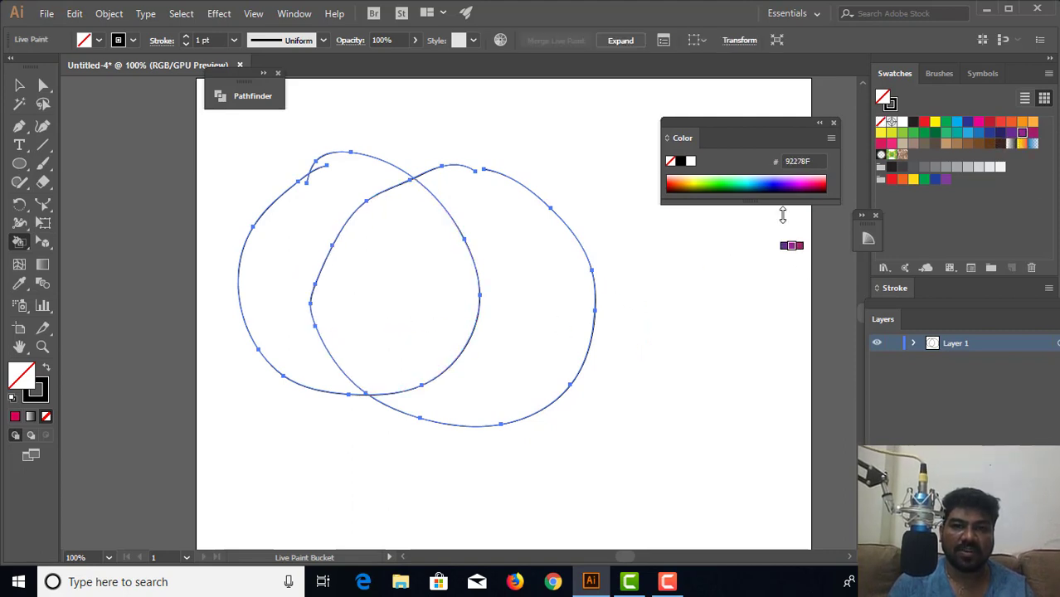
left_click(410, 328)
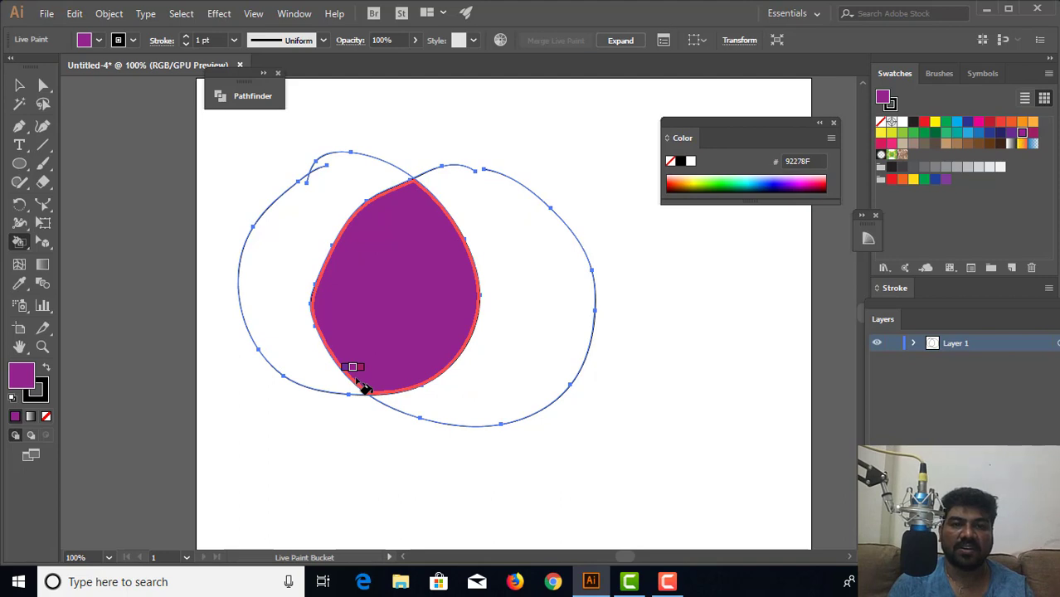
left_click(283, 303)
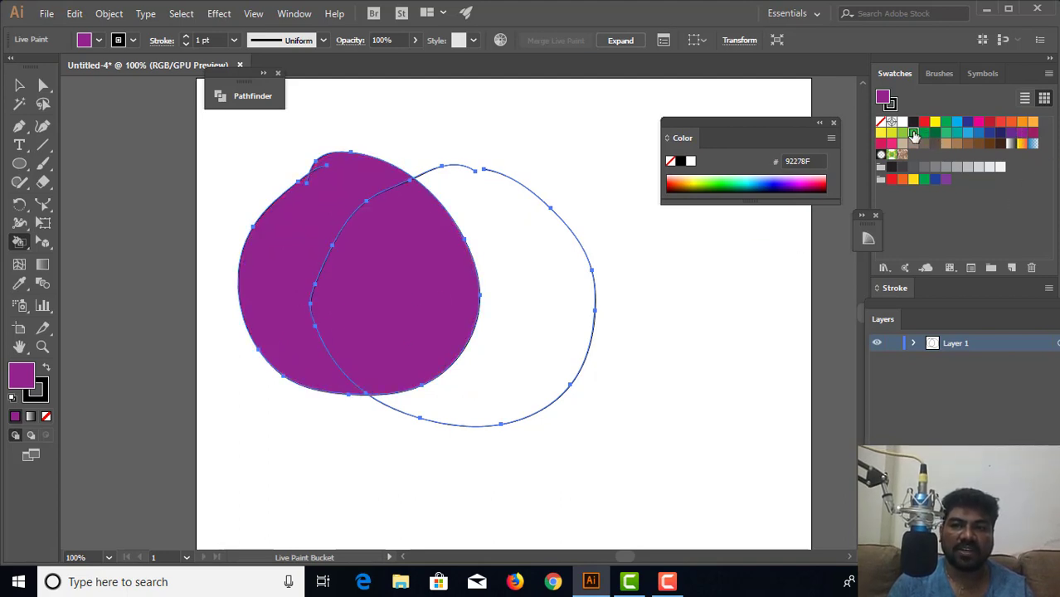
left_click(914, 134)
left_click(903, 134)
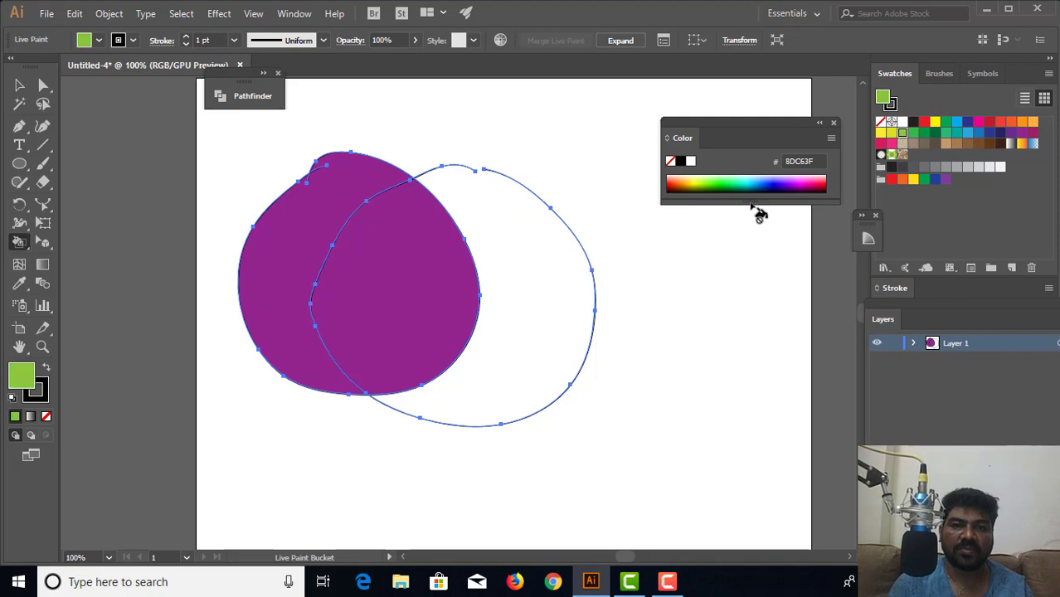
left_click(286, 306)
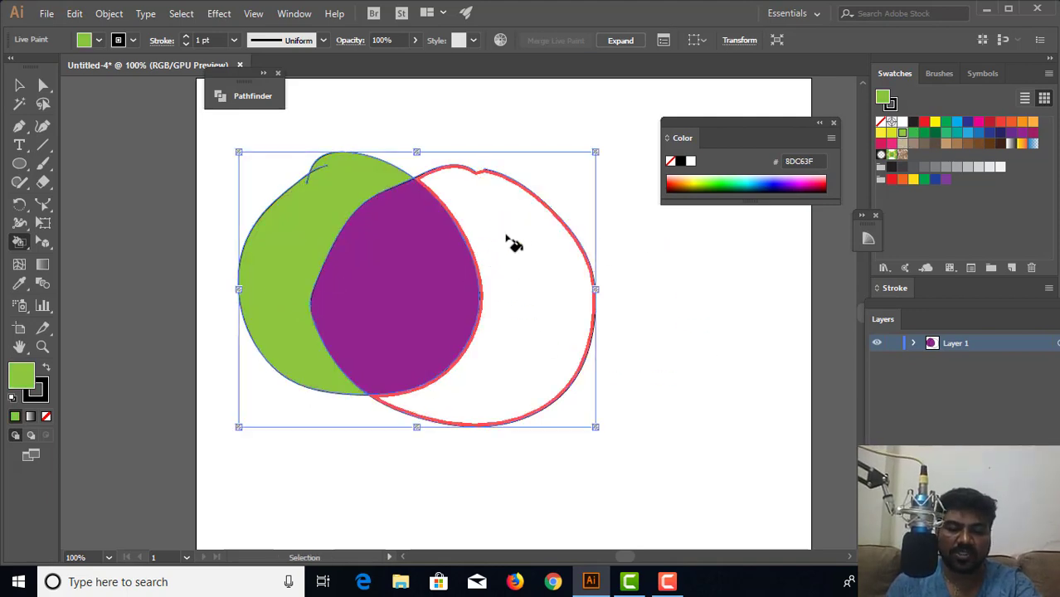
Fill the right-hand region of the loops with the dark green swatch 006838.
key("ctrl+equal")
key("ctrl+equal")
key("ctrl+equal")
scroll(547, 222, "up", 5)
scroll(471, 338, "right", 5)
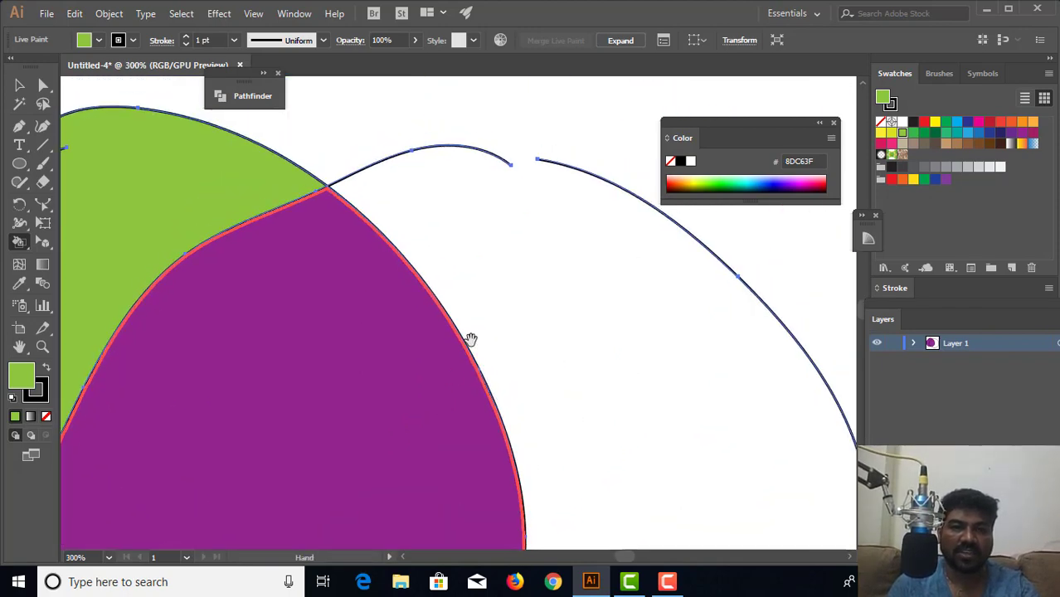
left_click(524, 350)
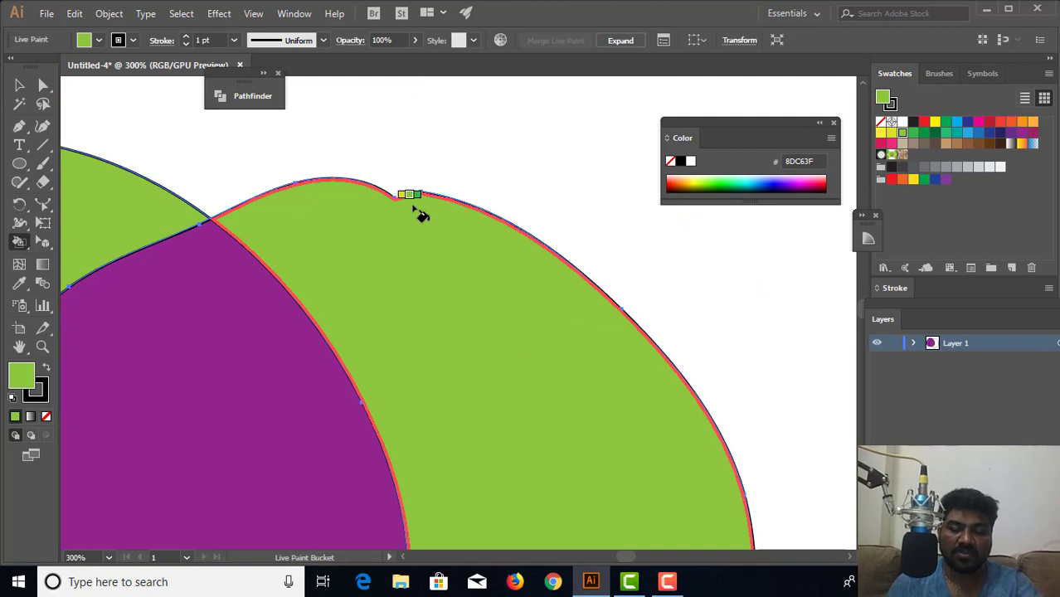
key("ctrl+minus")
key("ctrl+minus")
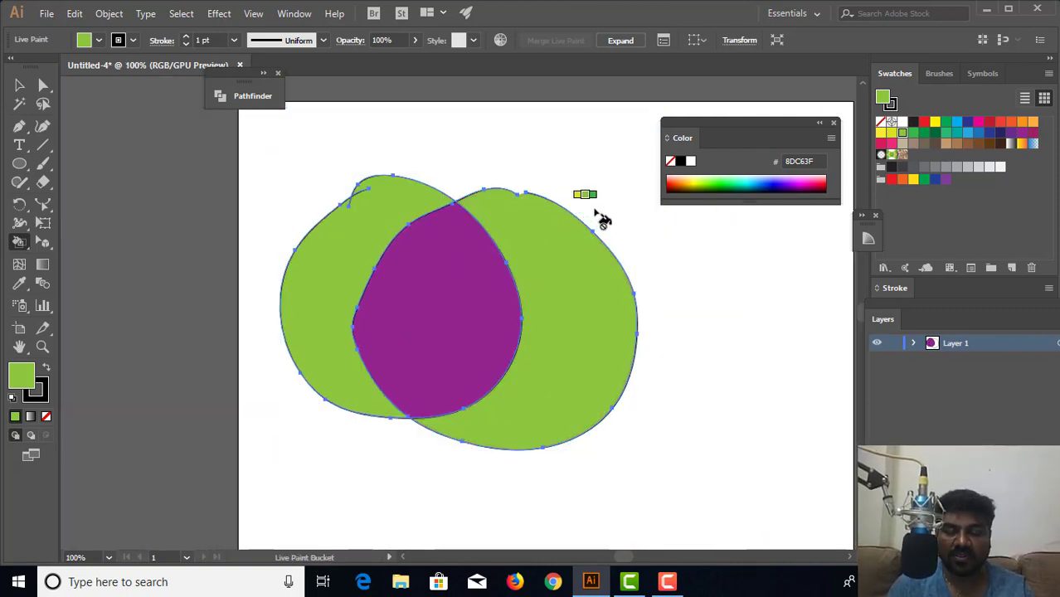
key("ctrl+plus")
key("ctrl+plus")
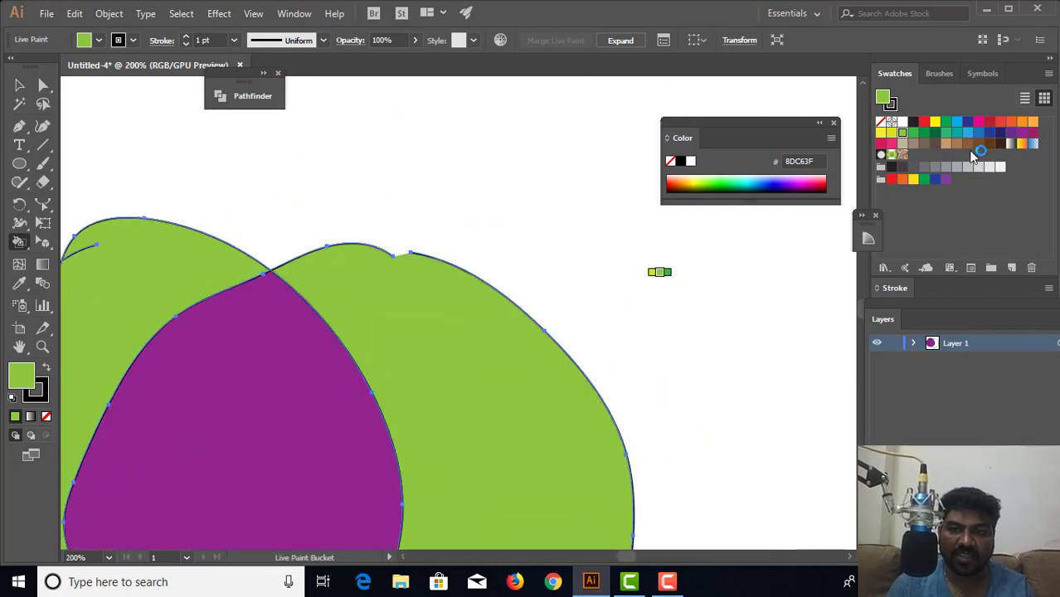
left_click(935, 133)
left_click(474, 328)
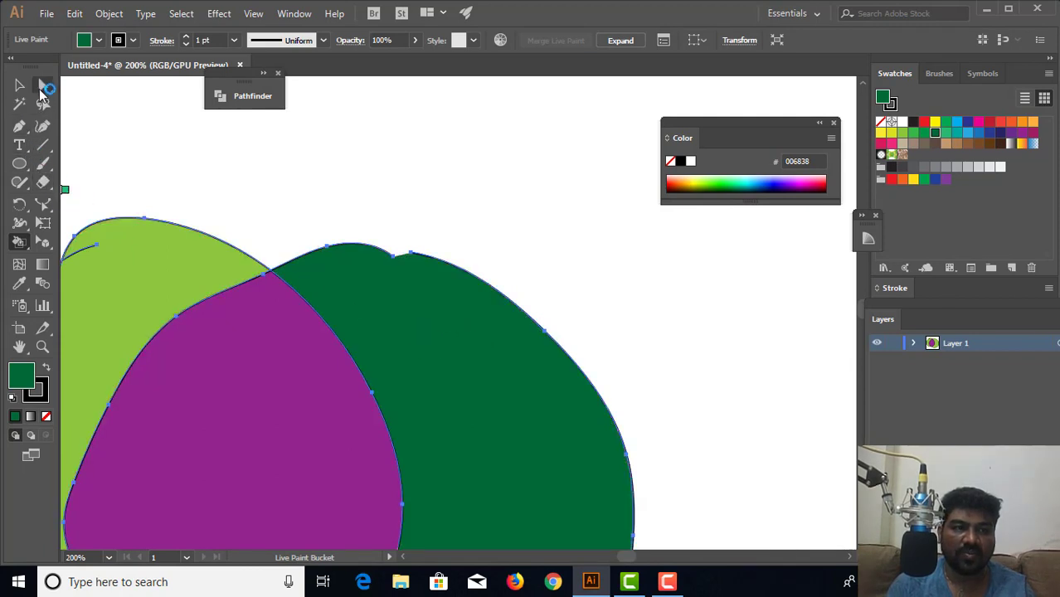
left_click(43, 84)
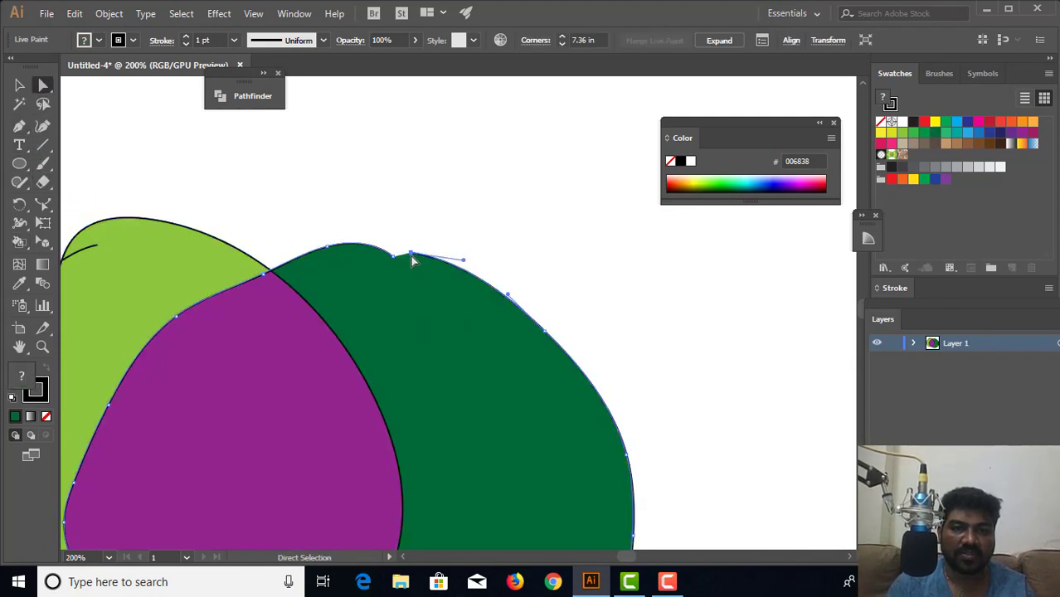
Move an anchor to widen the right loop's gap, then fit the artboard and select the anchors.
left_click_drag(412, 256, 441, 280)
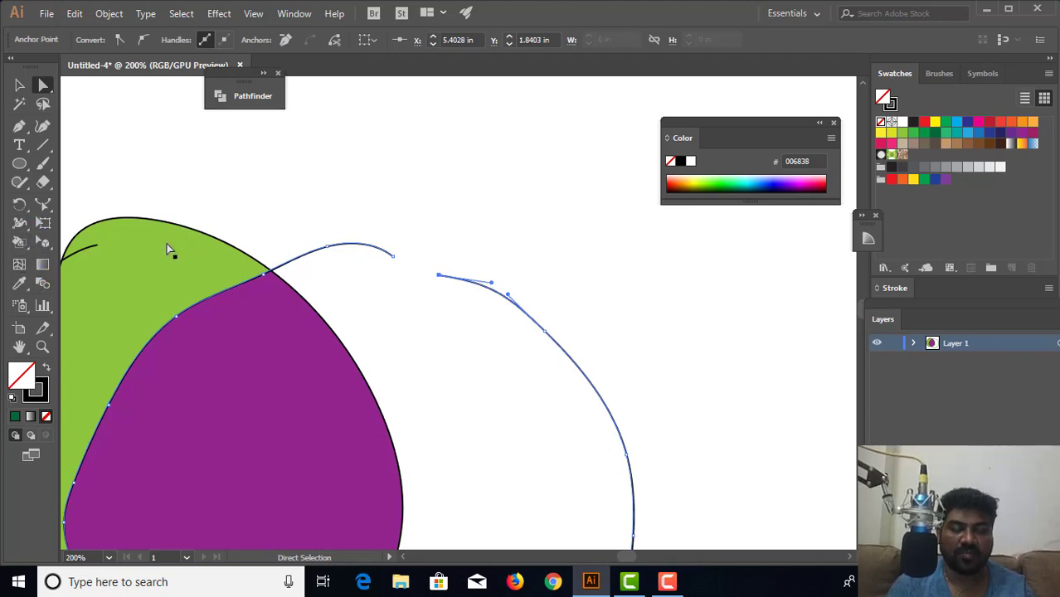
key("v")
key("ctrl+0")
key("a")
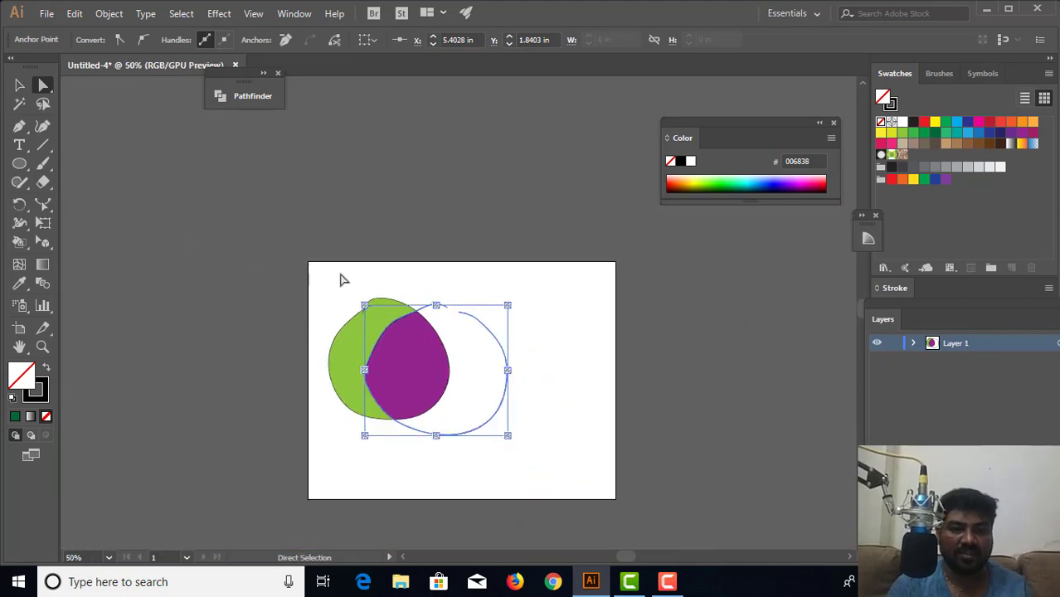
left_click_drag(312, 272, 610, 506)
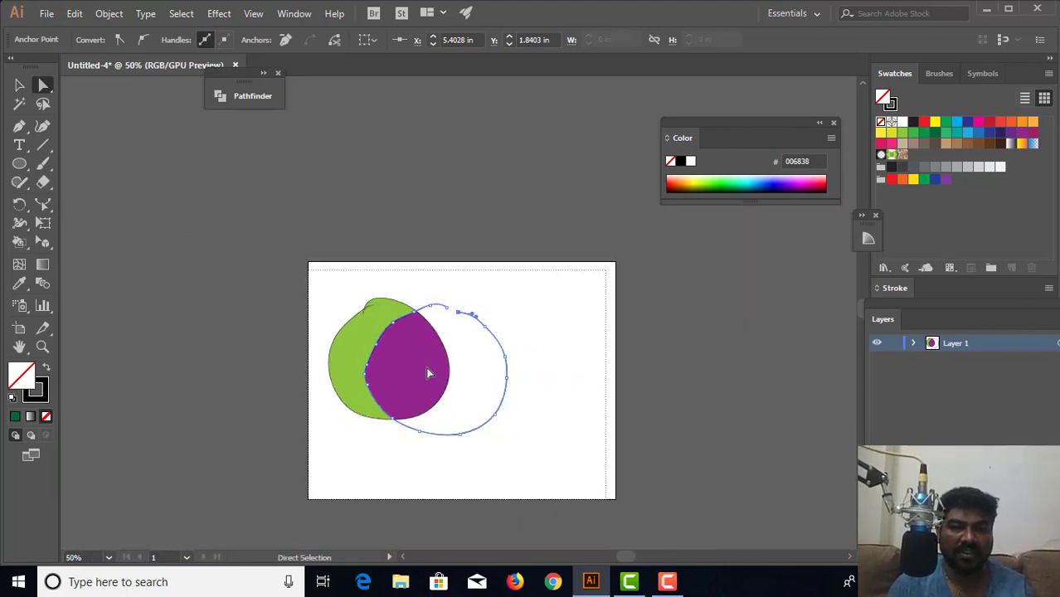
left_click_drag(429, 374, 120, 175)
Select the Live Paint group, set dark green as the current fill, and deselect.
key("v")
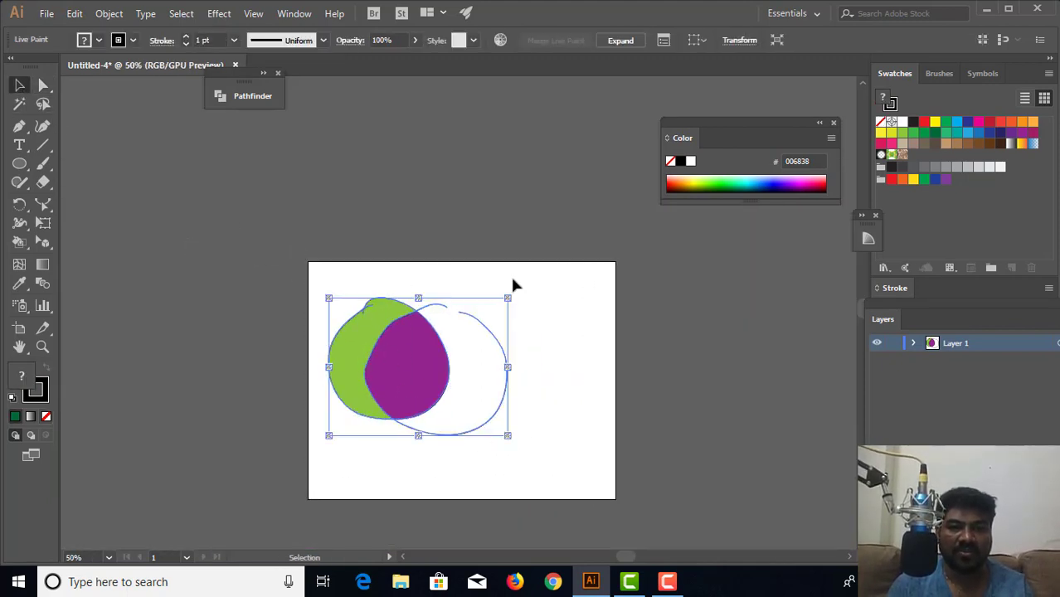
left_click_drag(530, 285, 272, 471)
left_click(20, 243)
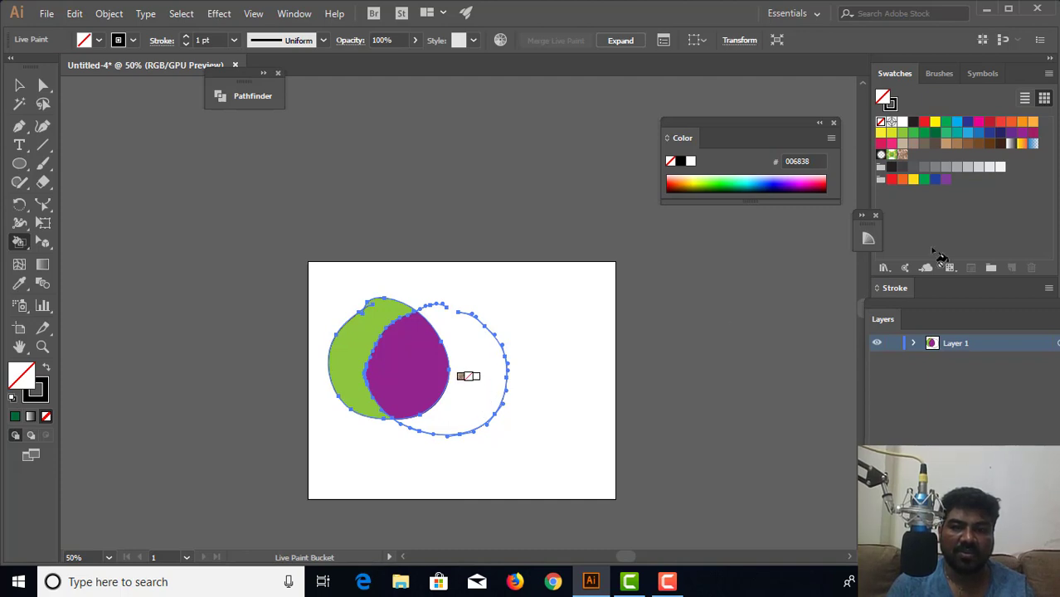
left_click(936, 134)
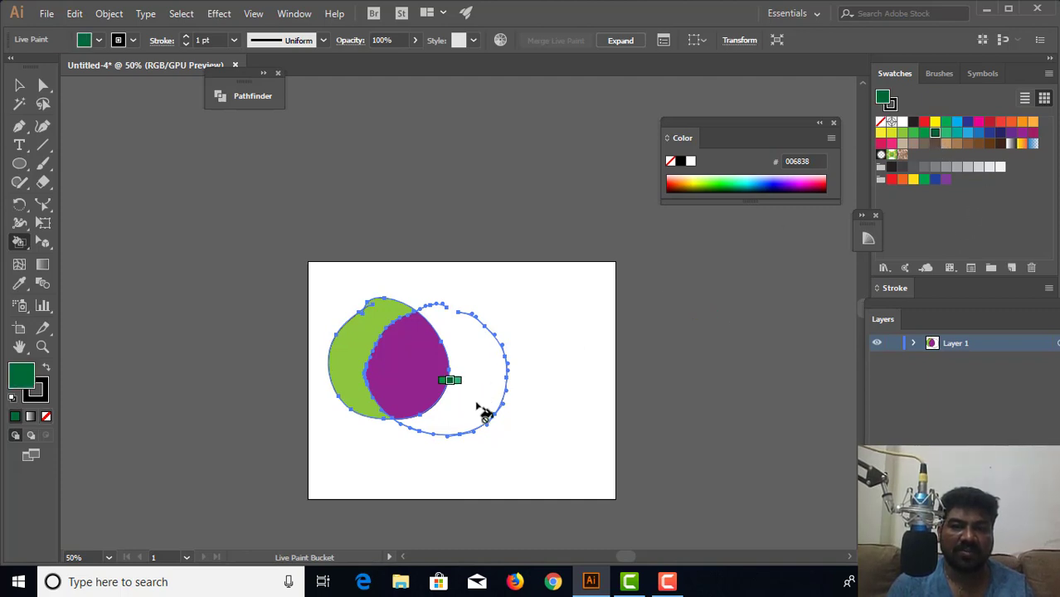
left_click(19, 85)
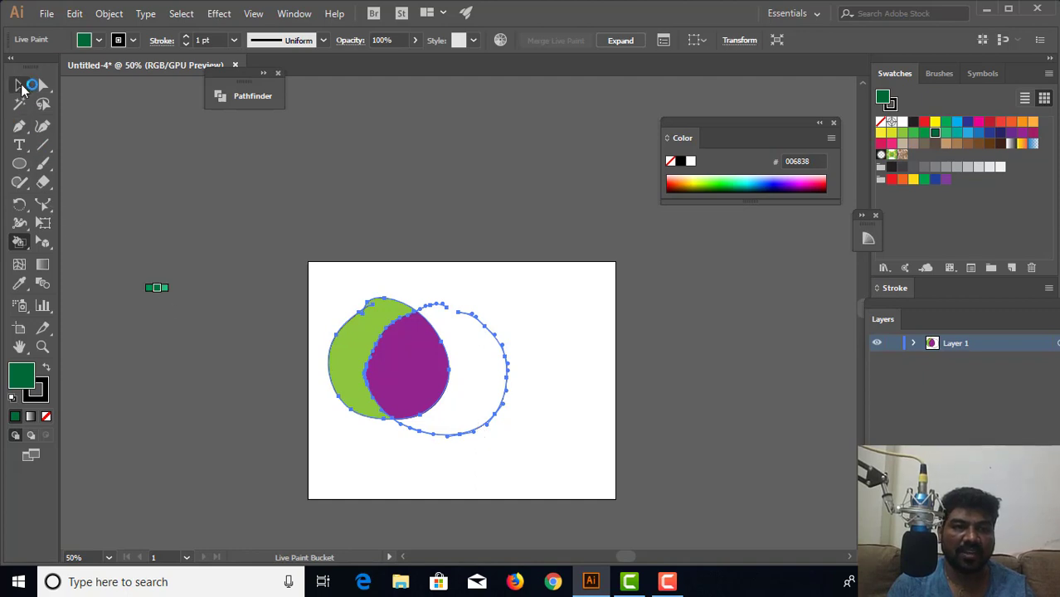
left_click(409, 266)
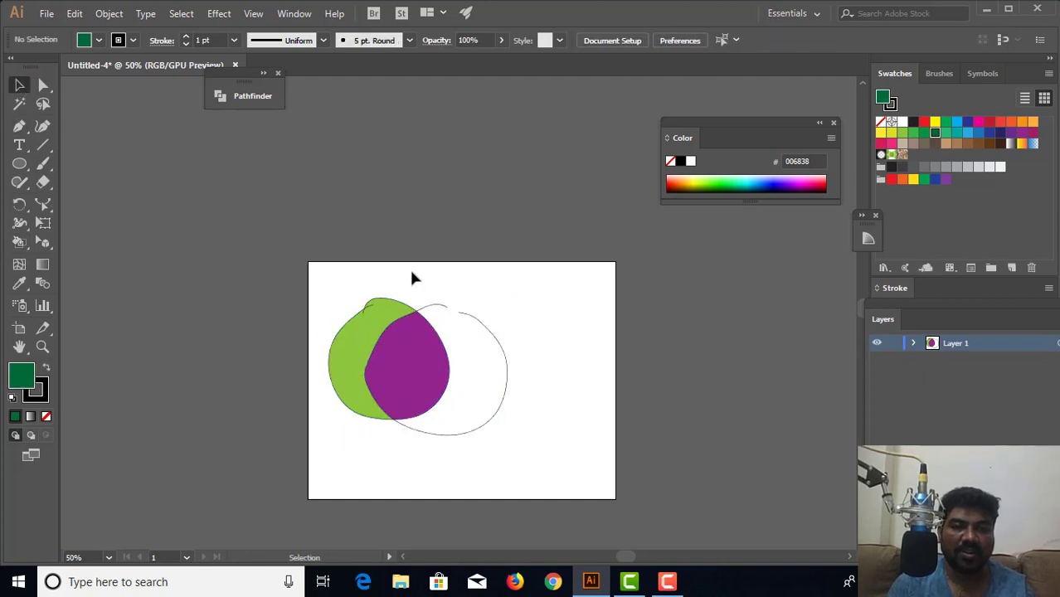
left_click_drag(298, 296, 563, 474)
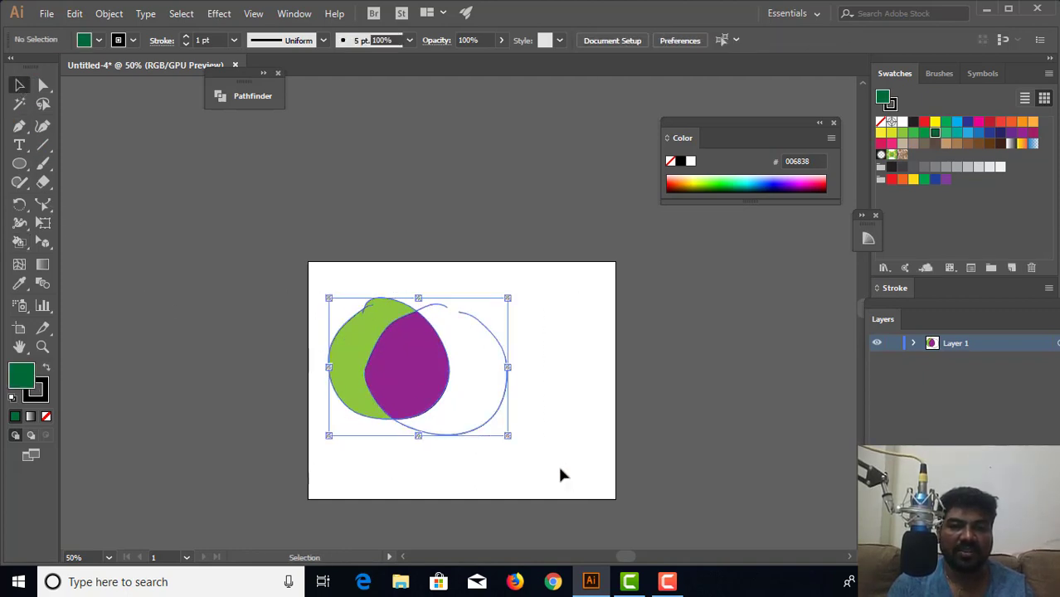
left_click(117, 15)
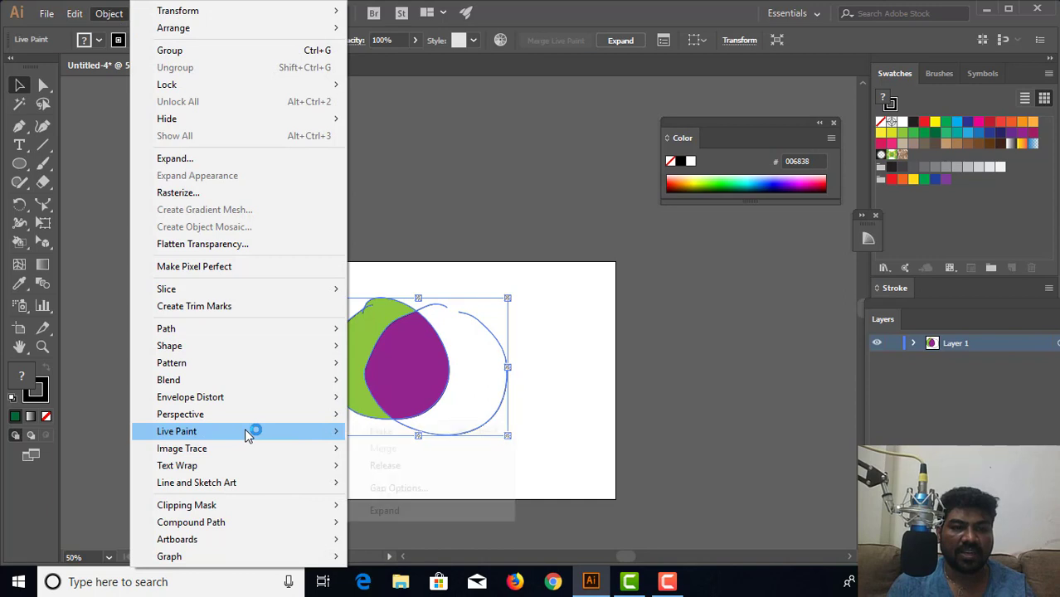
mouse_move(241, 431)
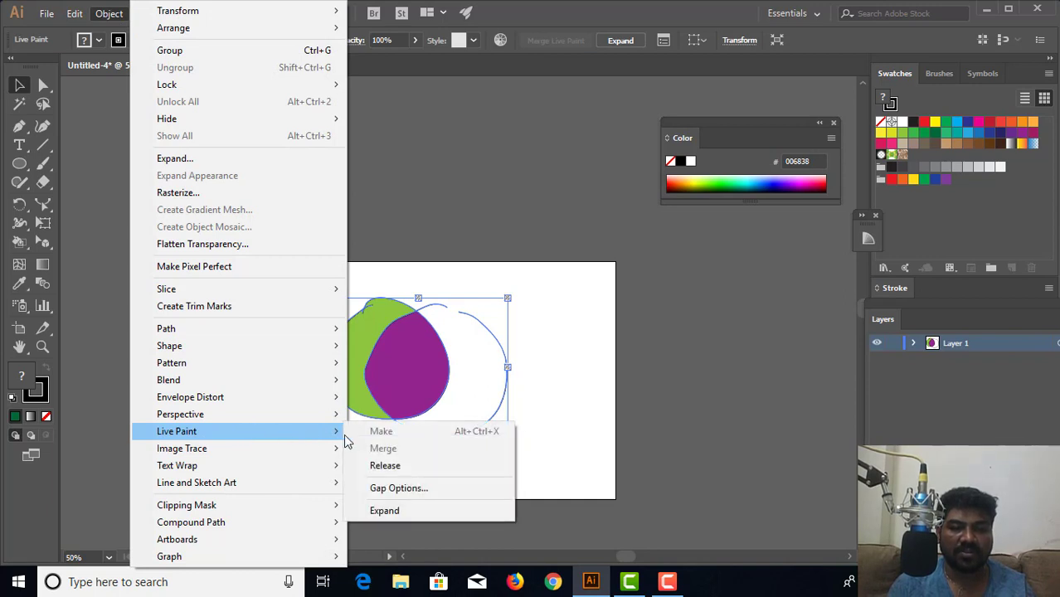
left_click(431, 491)
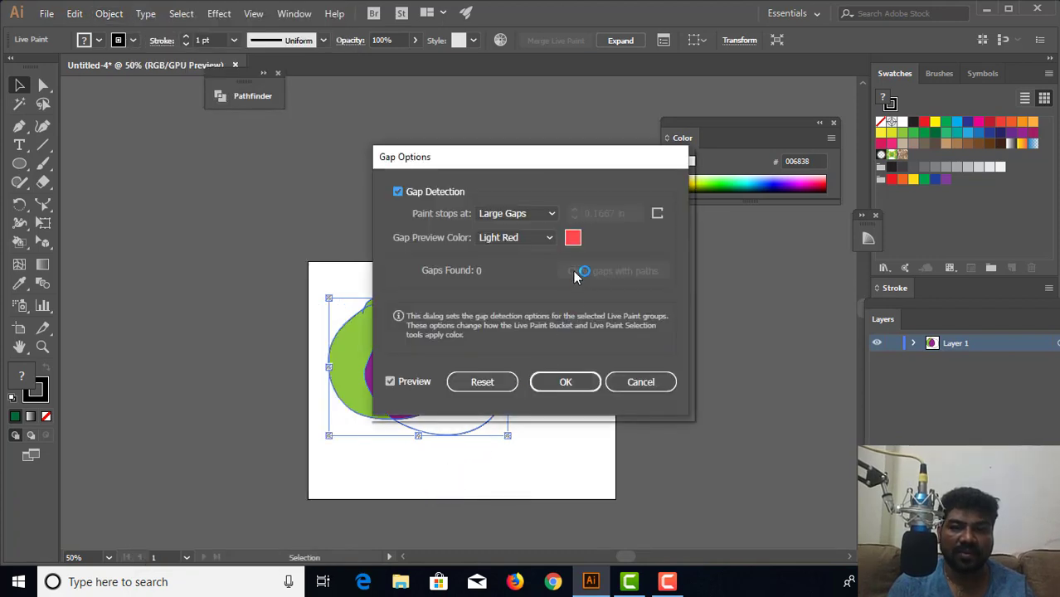
left_click(552, 215)
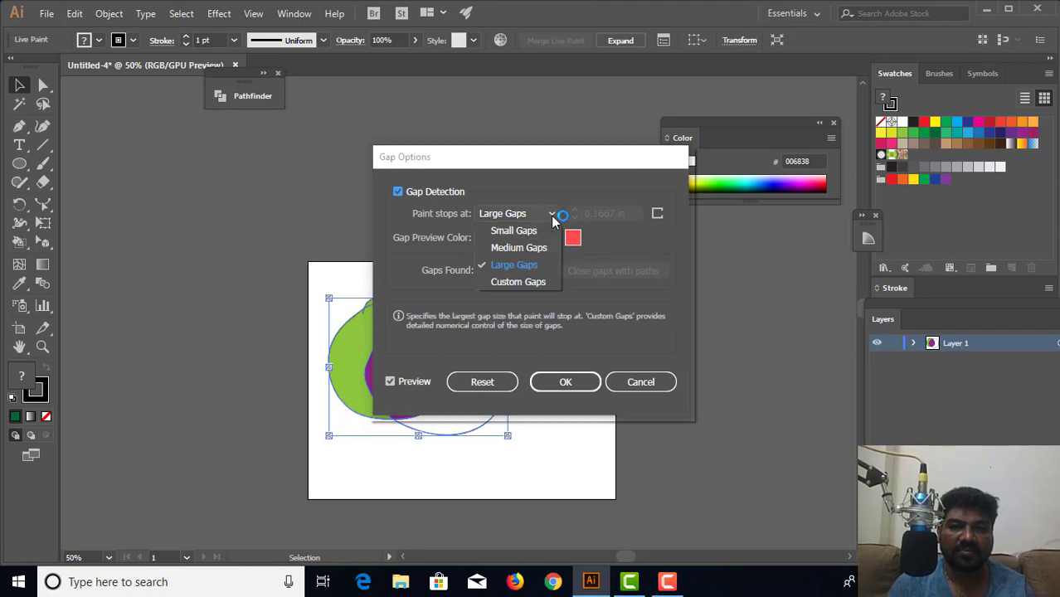
left_click(528, 268)
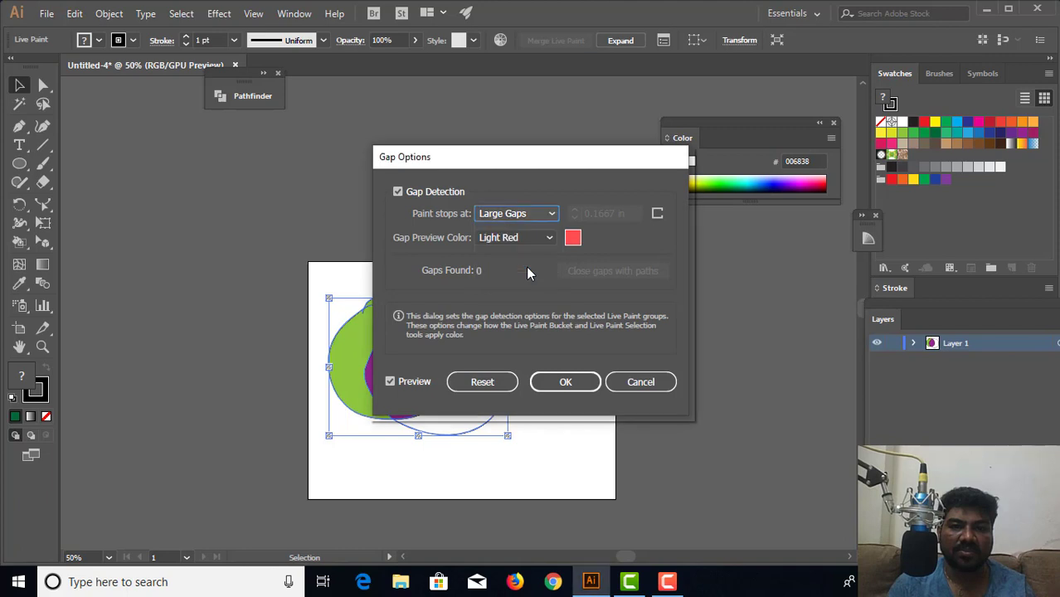
left_click(493, 388)
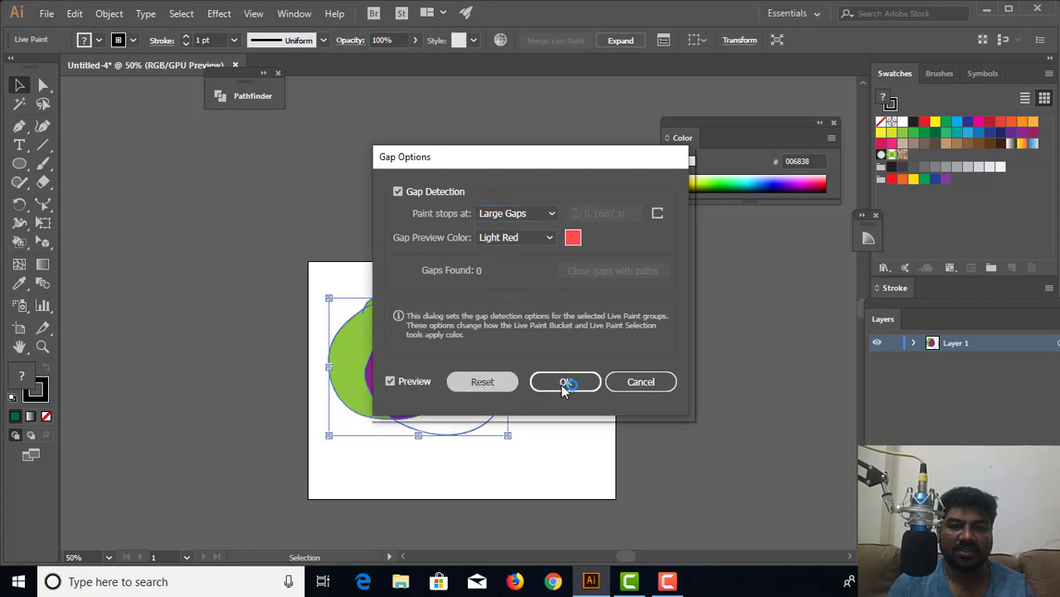
left_click(563, 384)
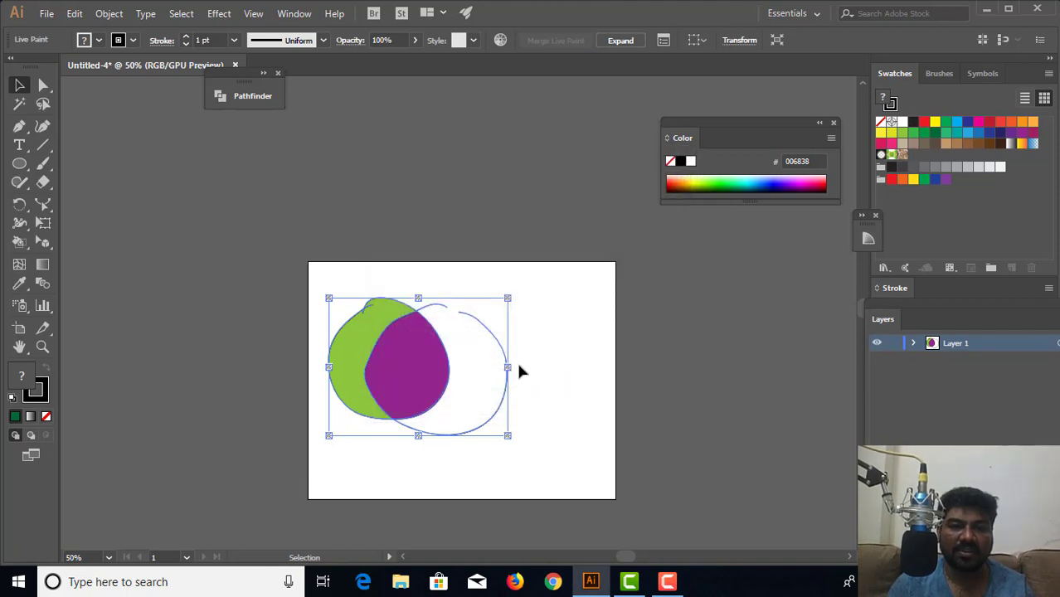
left_click(481, 330)
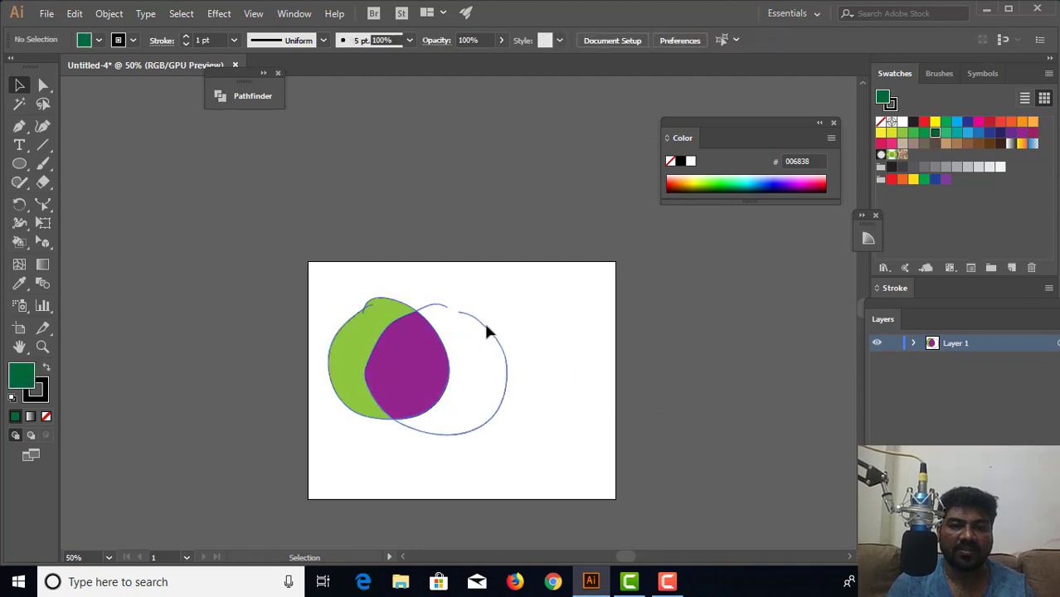
Release the Live Paint group via Object > Live Paint > Release, then select the left loop.
left_click(423, 332)
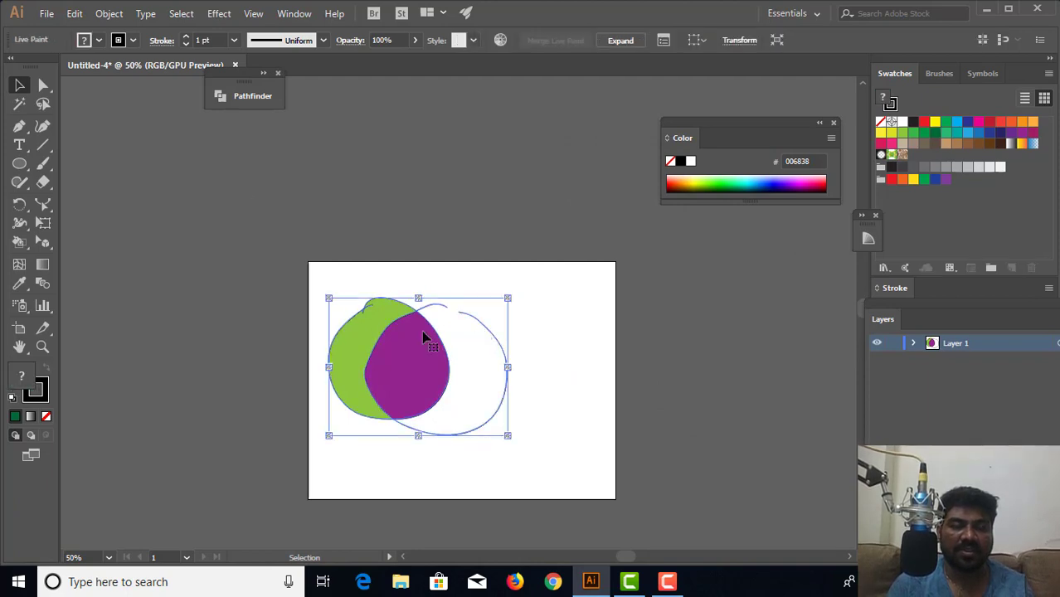
left_click(114, 15)
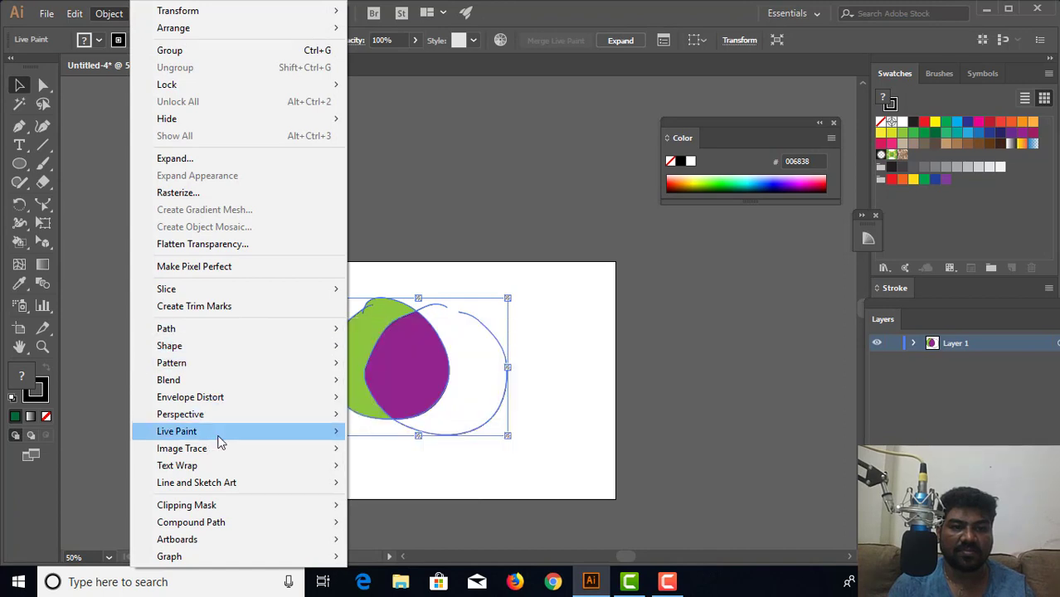
mouse_move(177, 432)
left_click(388, 467)
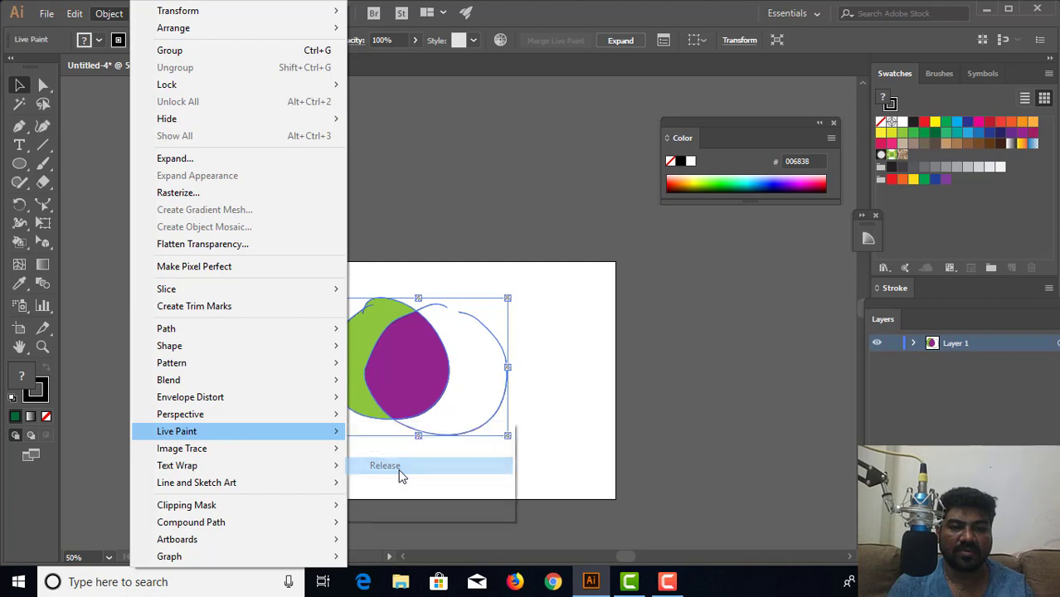
left_click(467, 455)
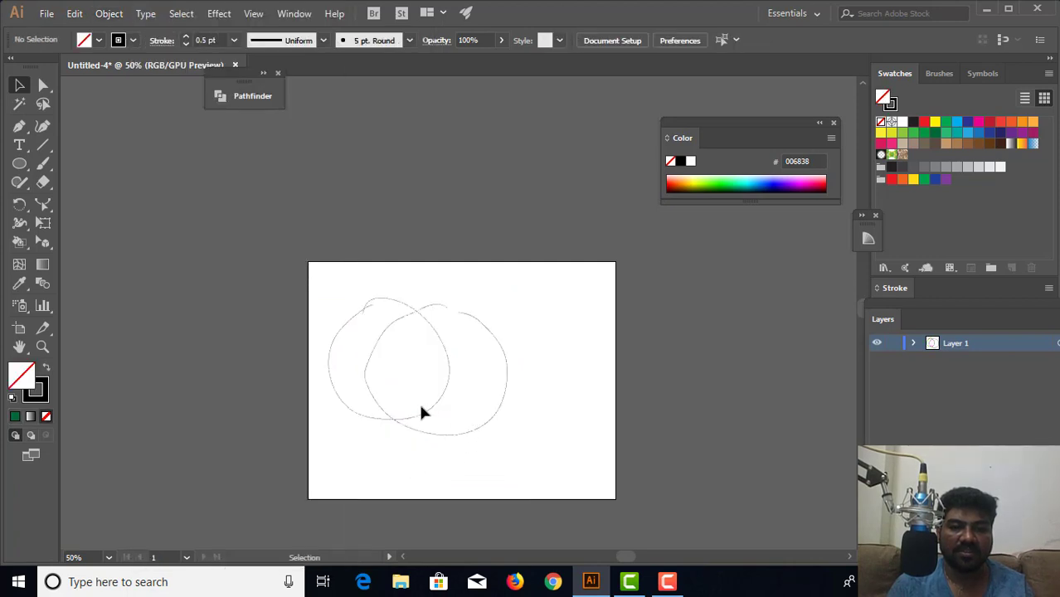
left_click(429, 408)
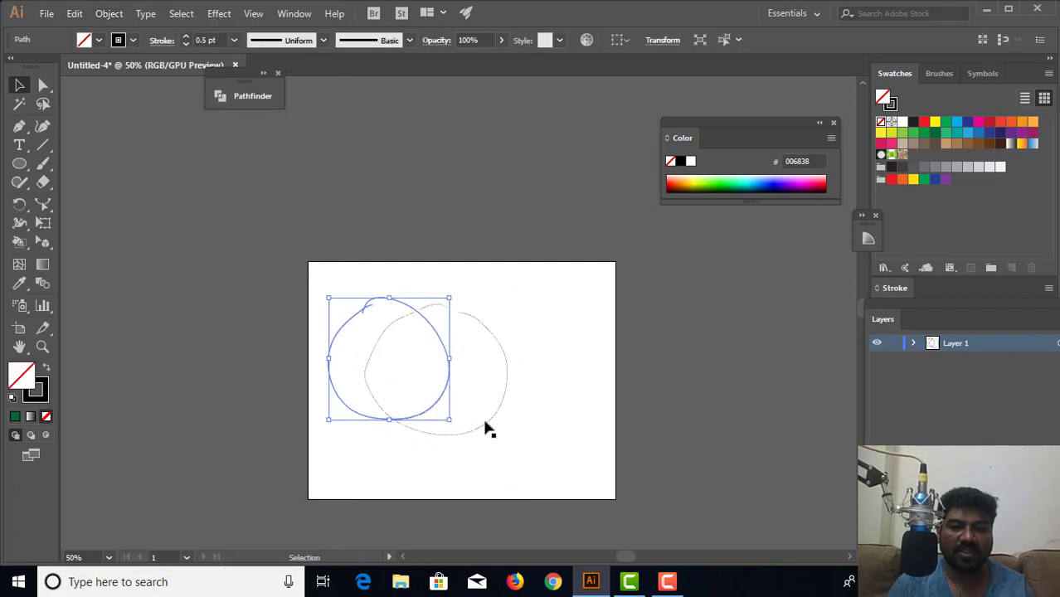
Select both loops as a Live Paint group and fill them solid dark green.
left_click(488, 424)
mouse_move(308, 288)
left_mouse_down()
mouse_move(535, 458)
mouse_move(549, 457)
left_mouse_up()
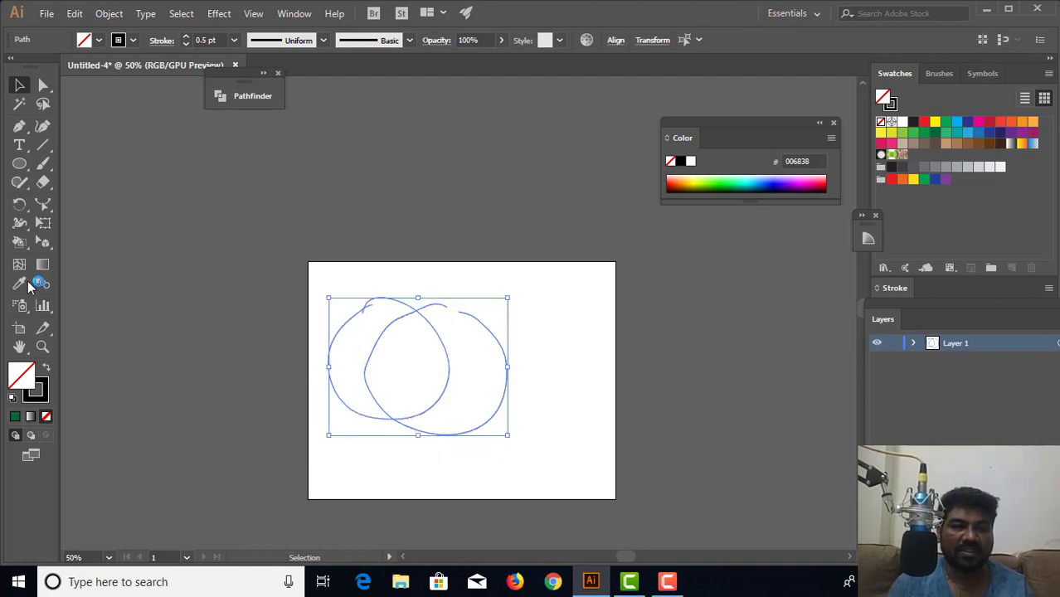
left_click(19, 244)
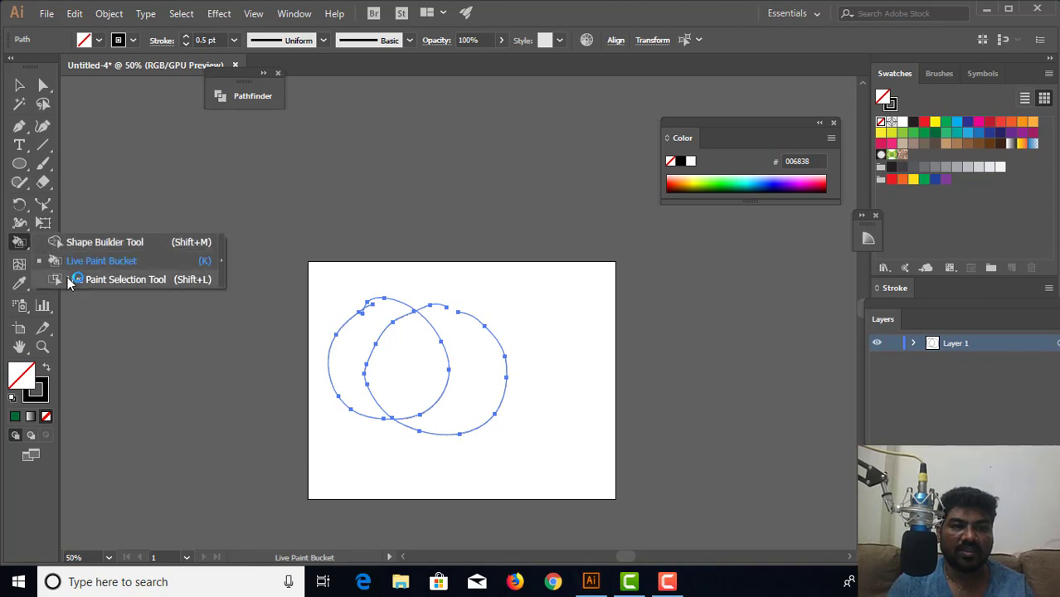
left_click_drag(20, 242, 70, 280)
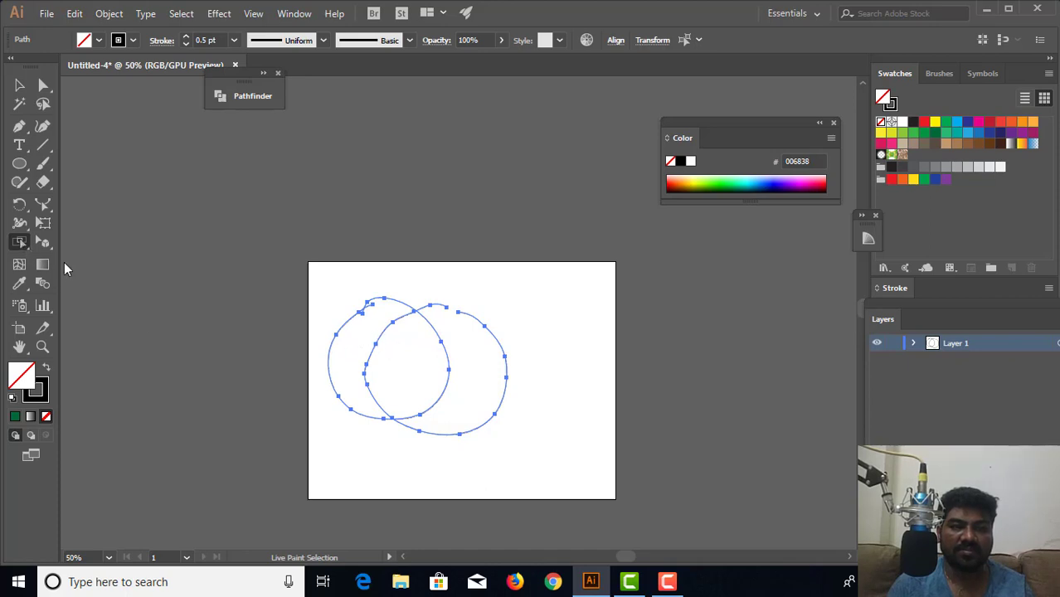
left_click(19, 242)
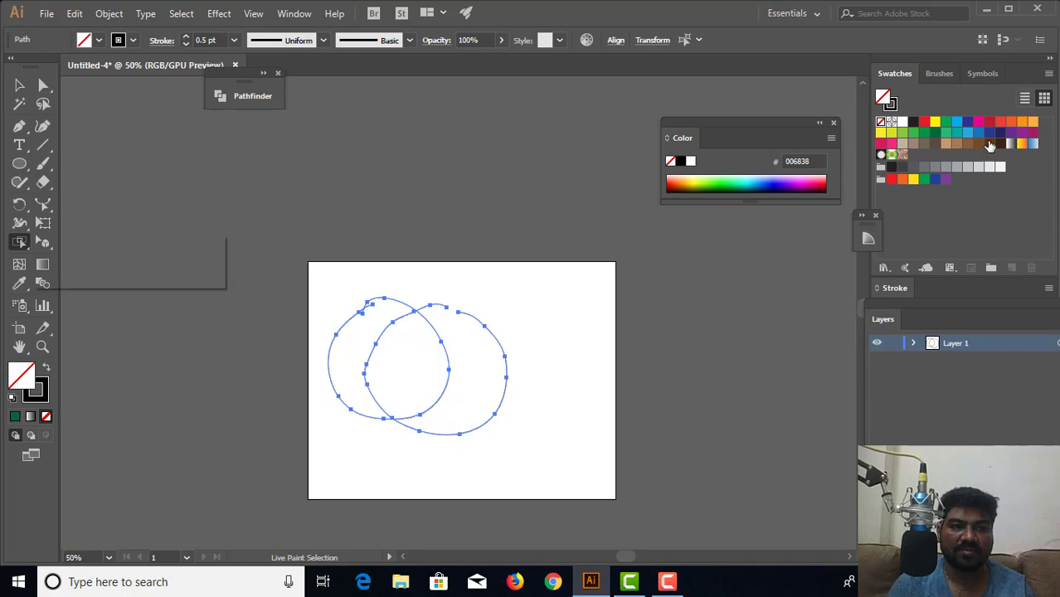
left_click(936, 133)
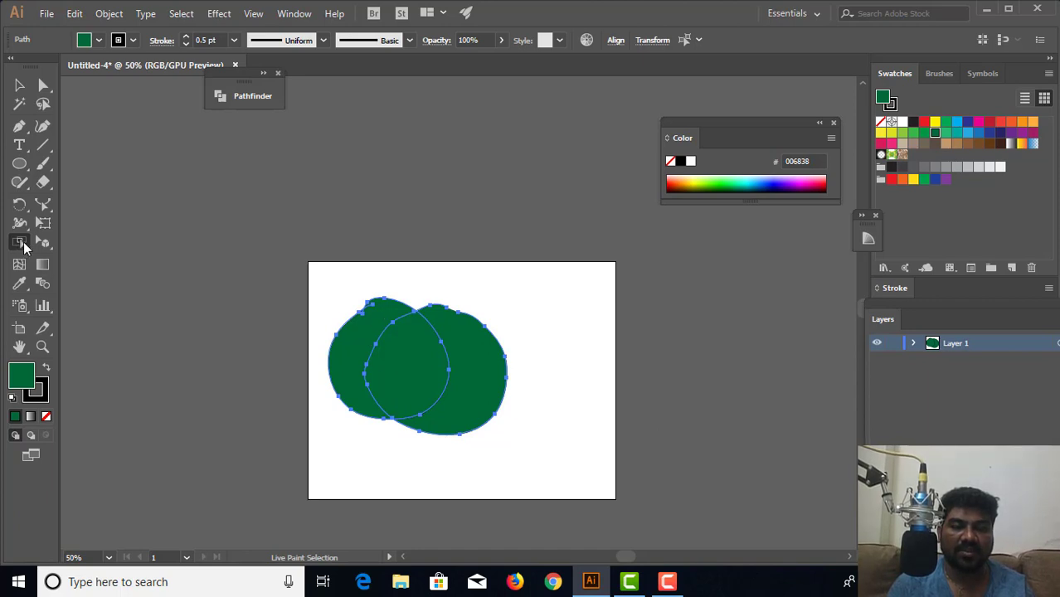
left_click(23, 248)
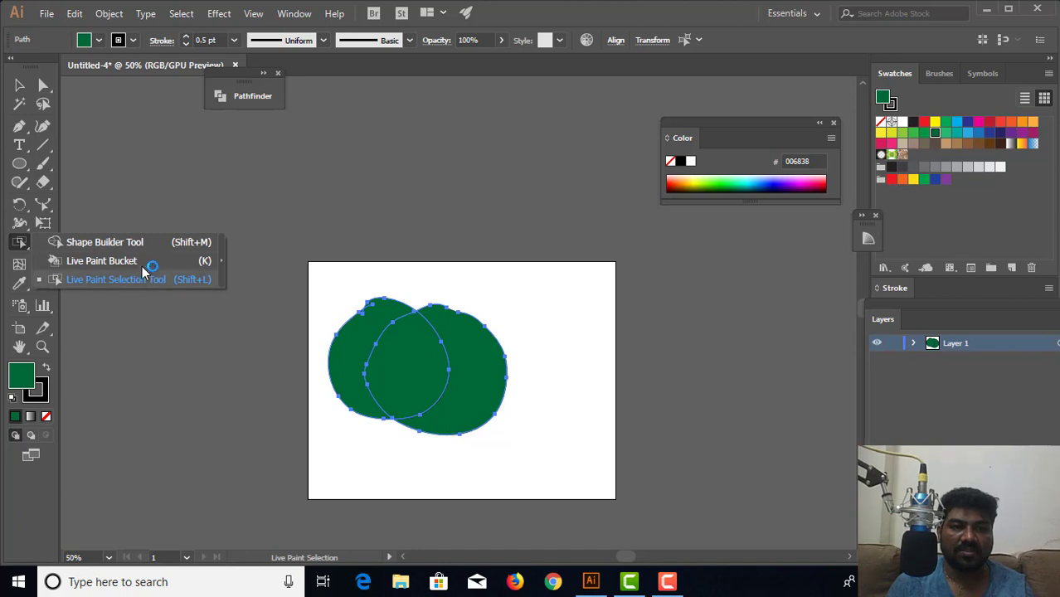
left_click(139, 261)
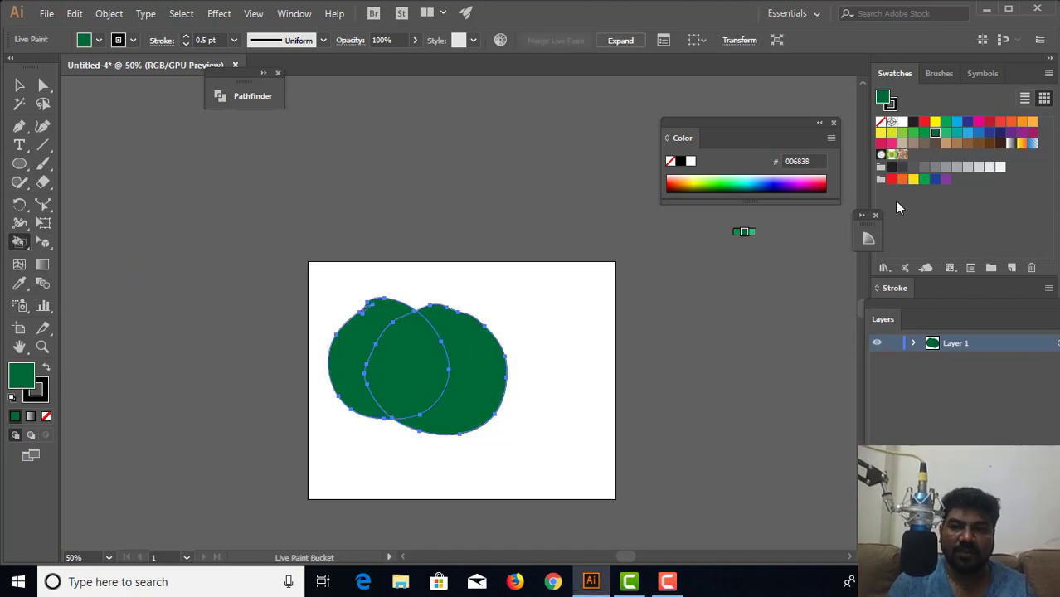
Paint the overlap and left loop light green, then the outer crescent and right remainder orange.
left_click(902, 133)
left_click(410, 371)
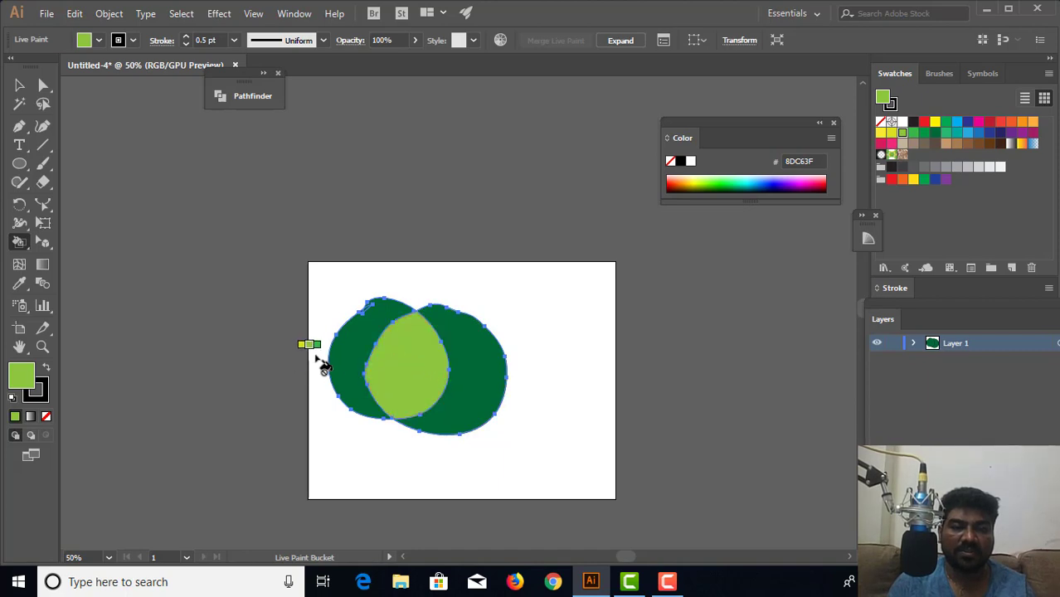
left_click(347, 356)
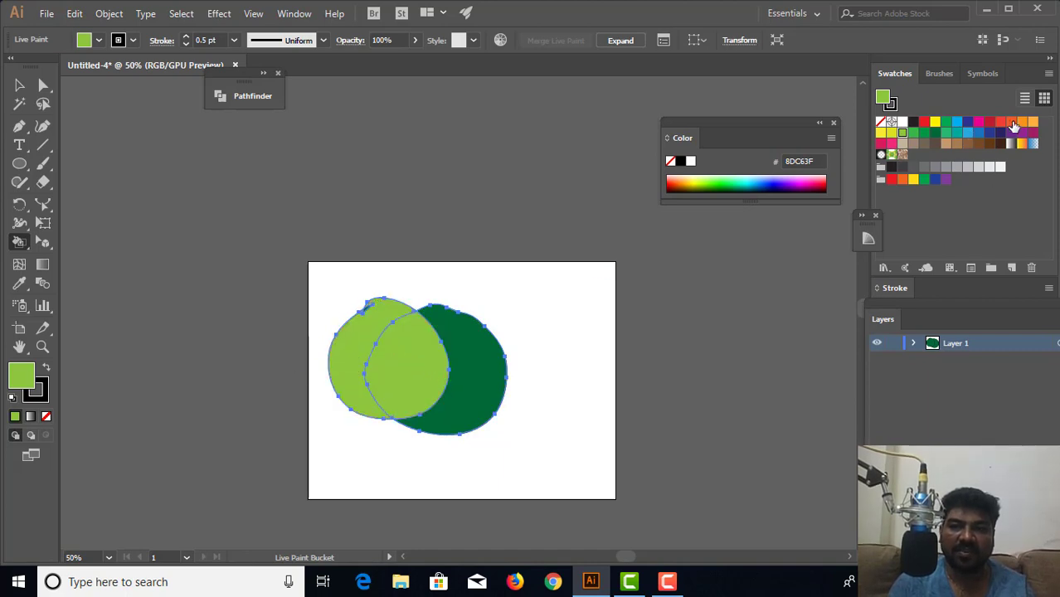
left_click(1013, 123)
left_click(369, 357)
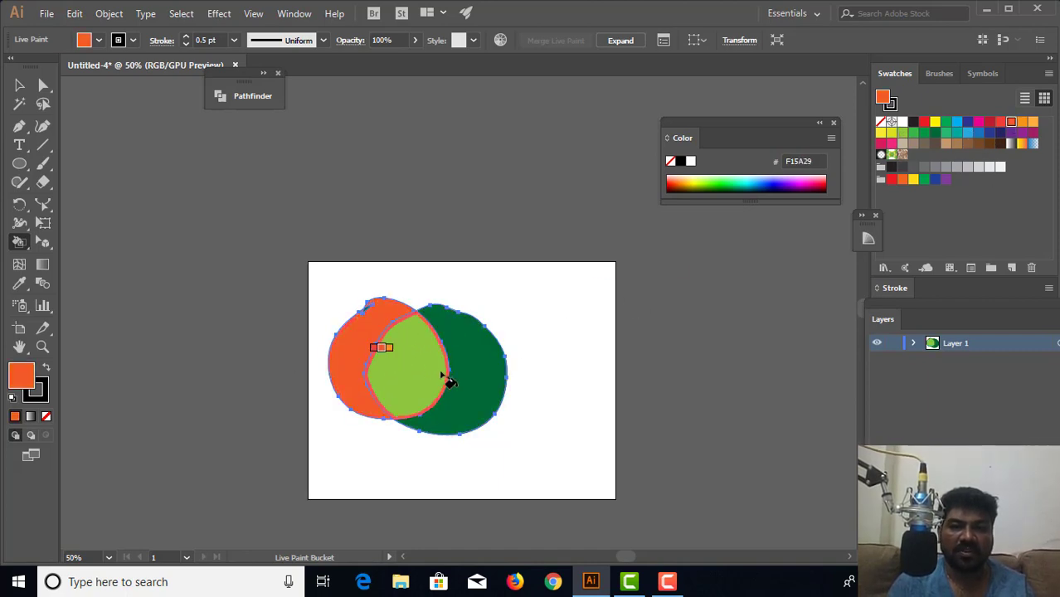
left_click(486, 373)
Fill the right-hand region red, then zoom out and deselect the artwork.
key("v")
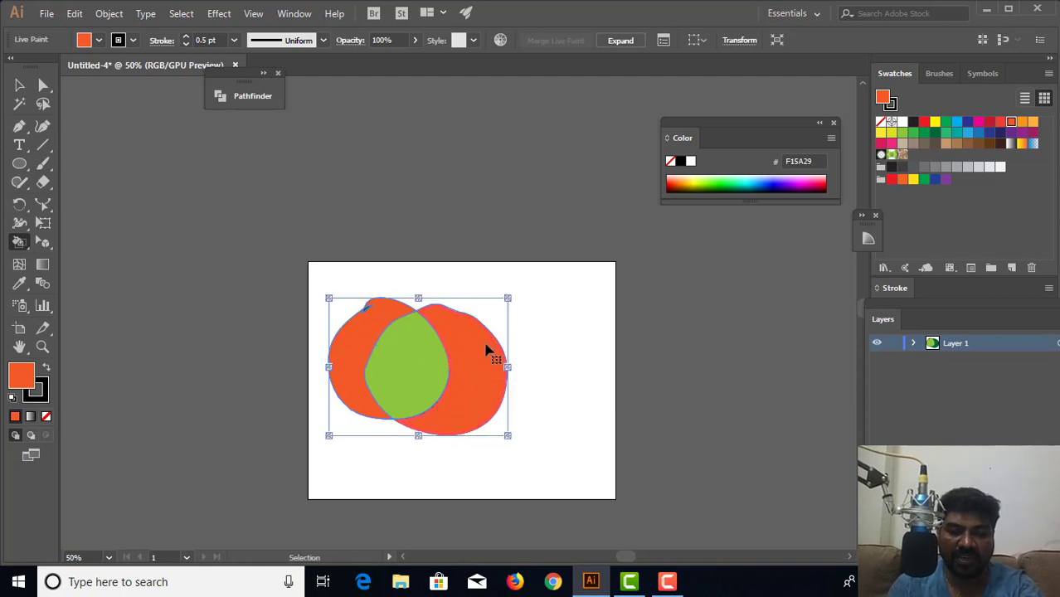
key("ctrl+plus")
key("ctrl+plus")
key("k")
scroll(494, 348, "up", 3)
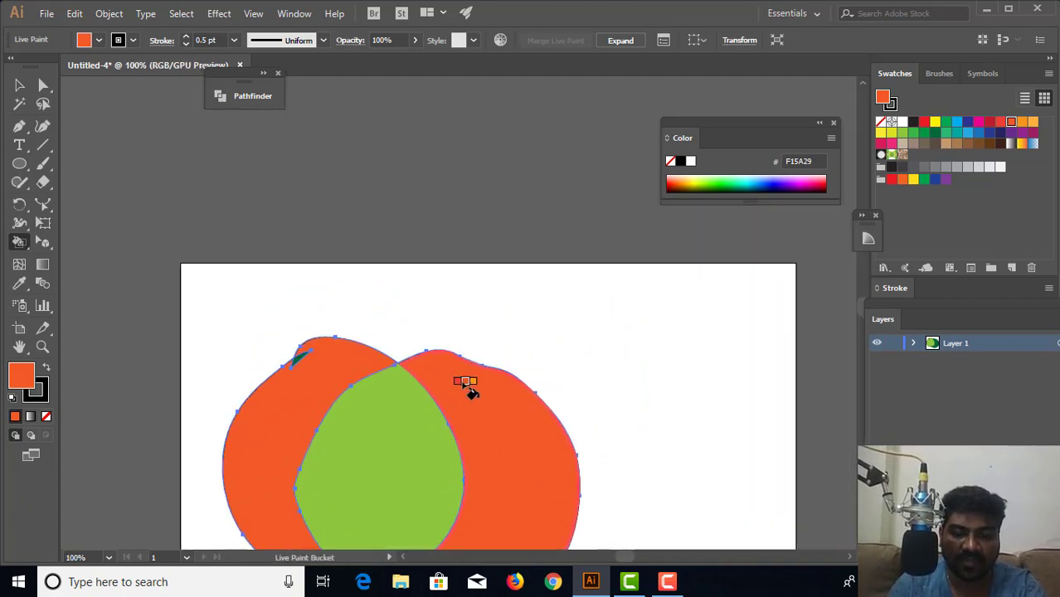
key("ctrl+plus")
key("ctrl+plus")
left_click_drag(549, 203, 434, 504)
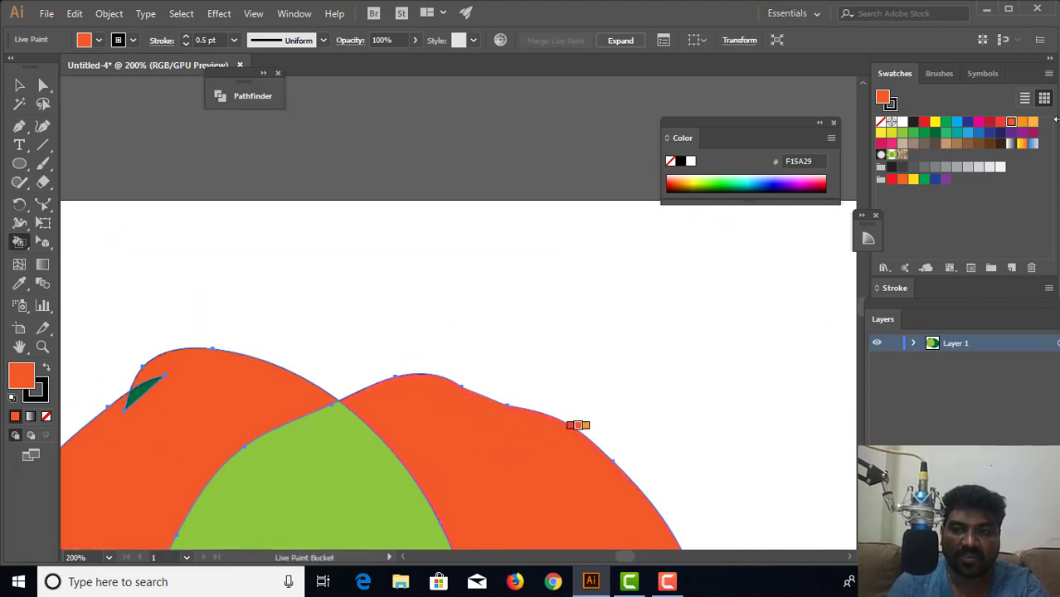
left_click(990, 123)
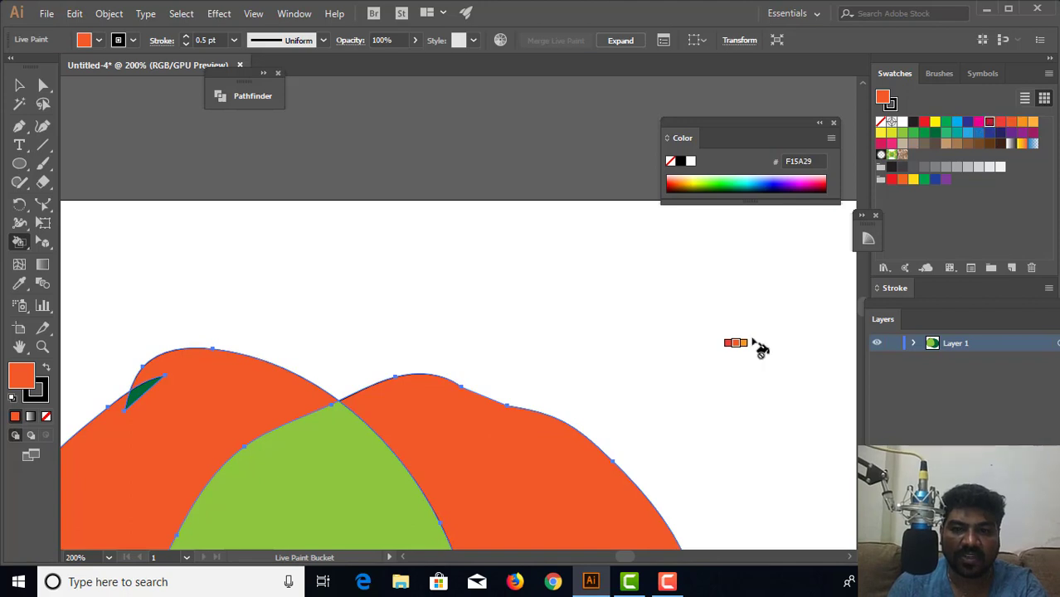
left_click(585, 477)
key("ctrl+minus")
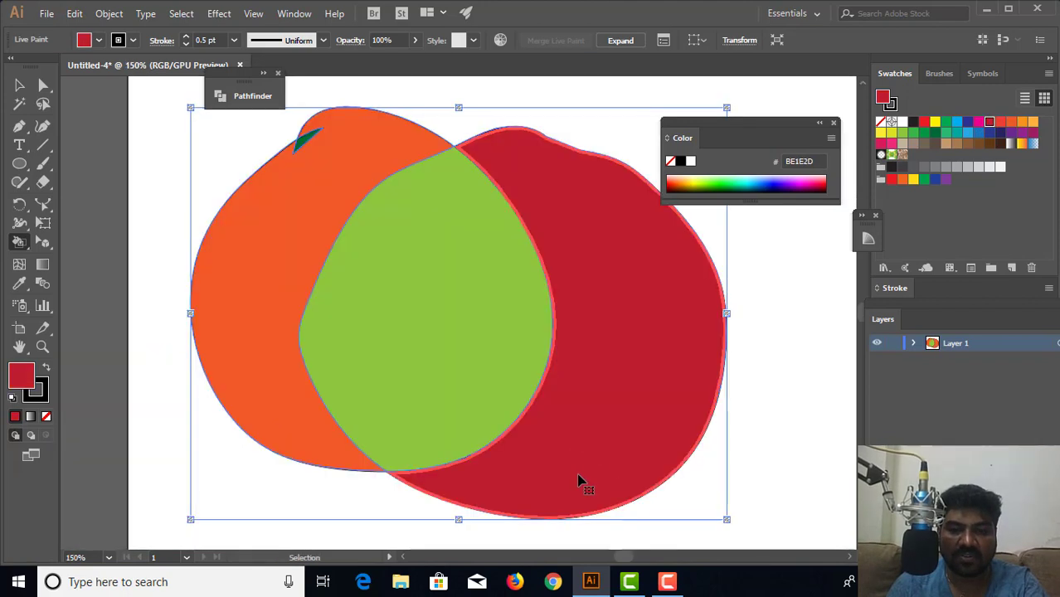
key("ctrl+minus")
key("ctrl+minus")
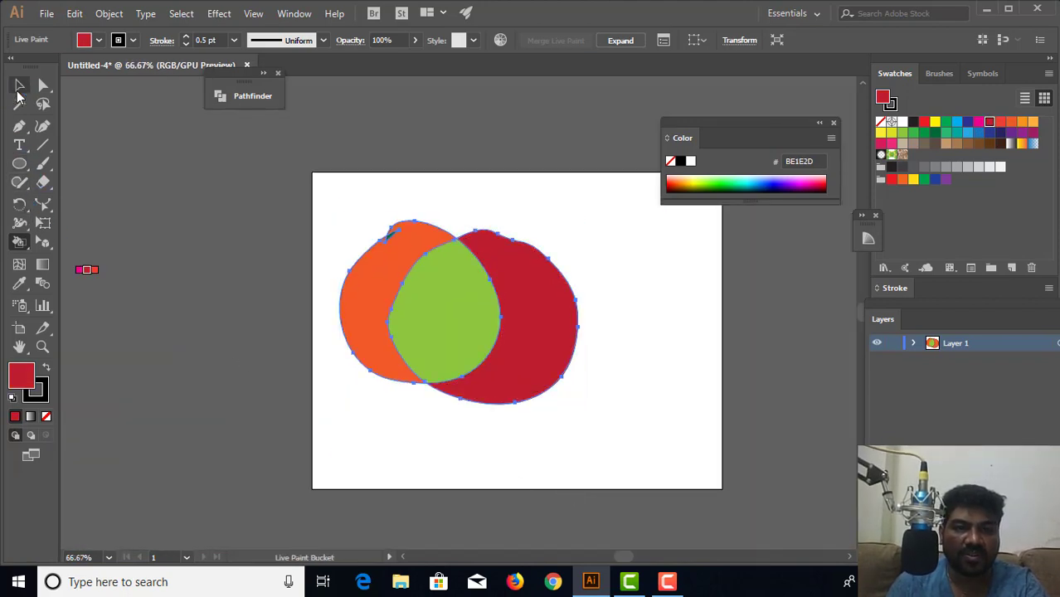
left_click(20, 85)
left_click(630, 307)
Delete the old fruit artwork and start a new freehand Paintbrush loop.
left_click_drag(624, 230, 309, 449)
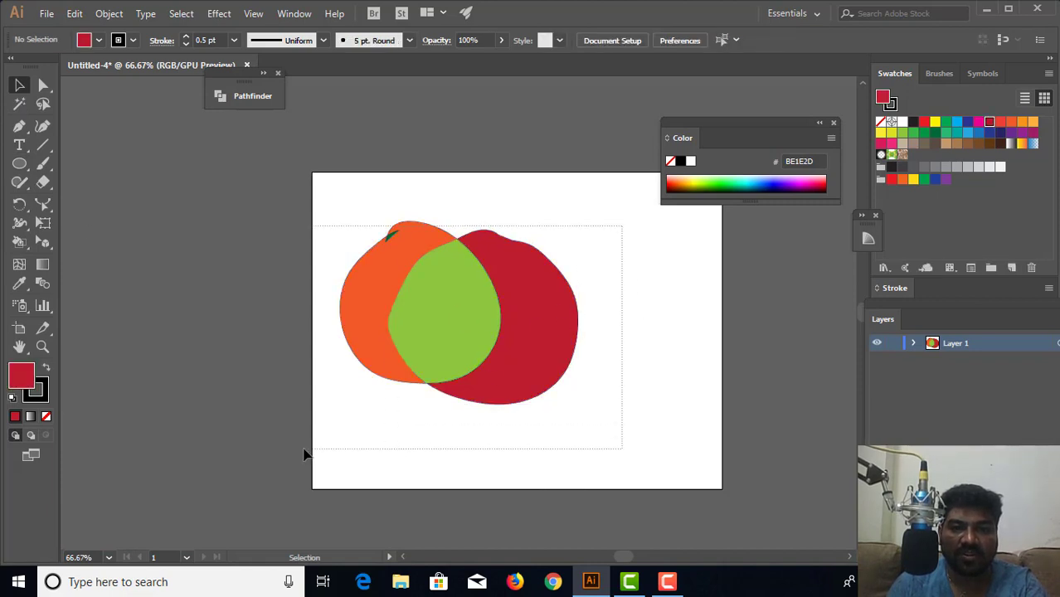
key("Delete")
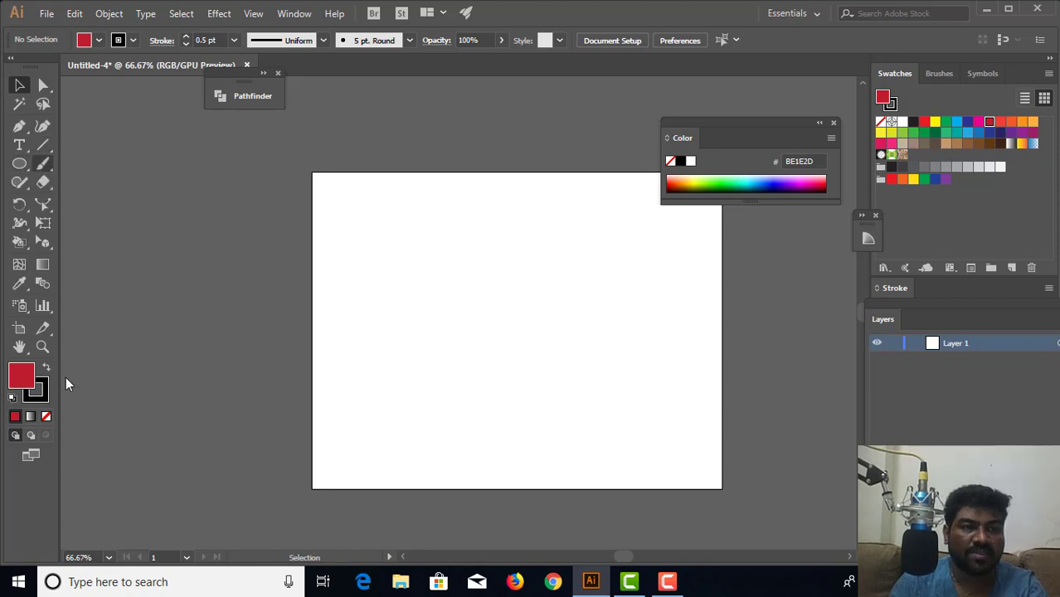
left_click_drag(455, 228, 471, 227)
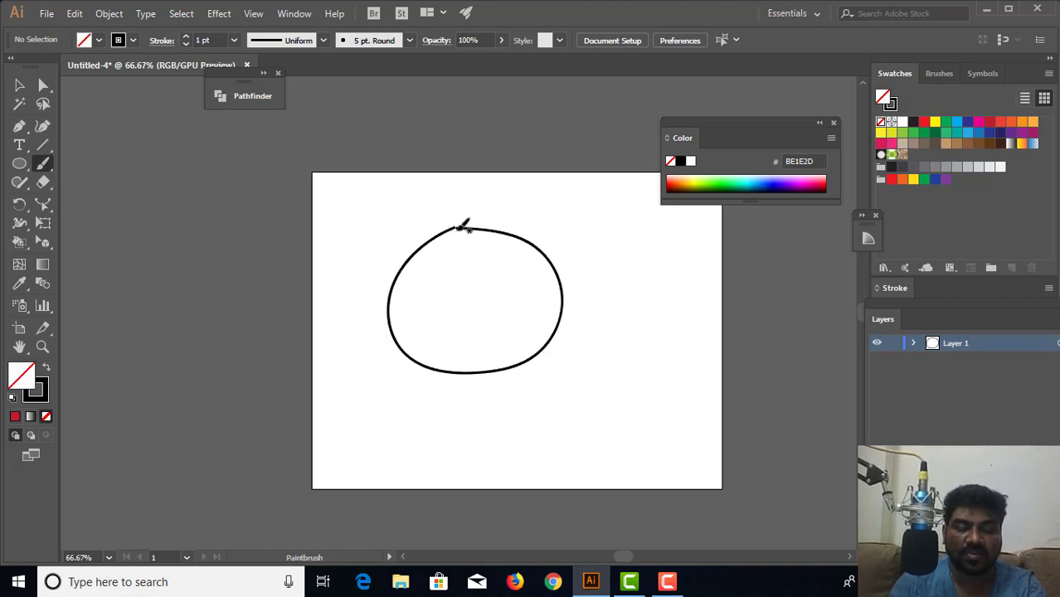
Brush two more freehand loops overlapping the first, giving three intertwined black loops.
key("ctrl+plus")
key("ctrl+plus")
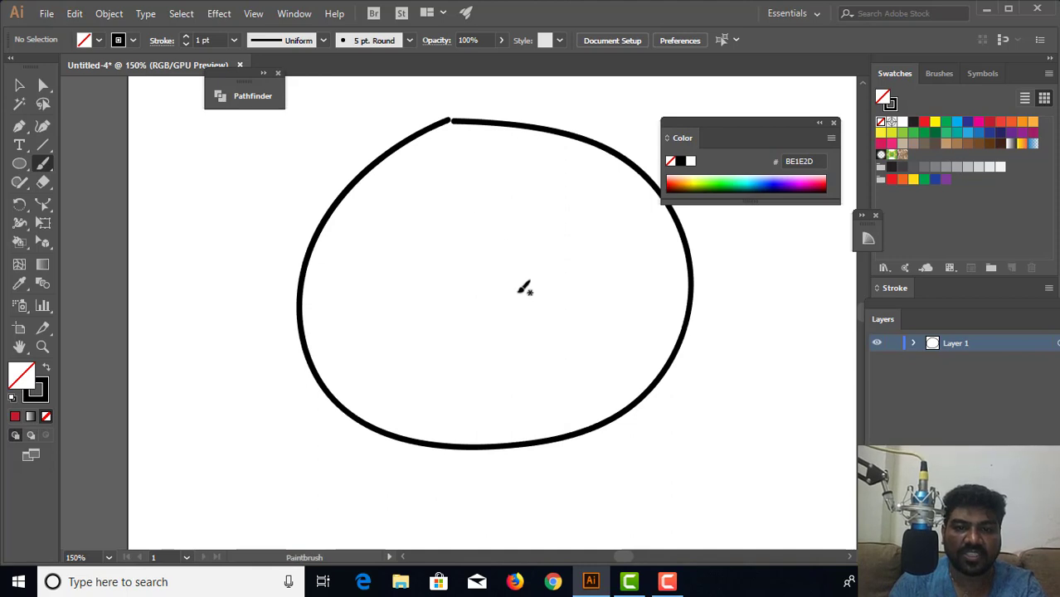
left_click_drag(553, 293, 323, 317)
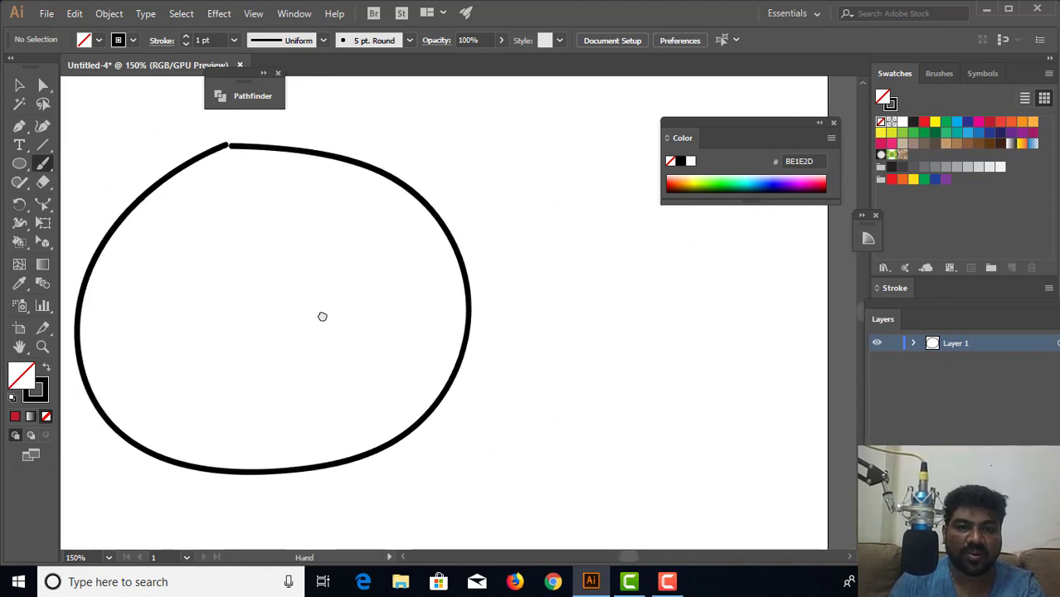
mouse_move(541, 145)
left_mouse_down()
mouse_move(727, 325)
mouse_move(549, 148)
left_mouse_up()
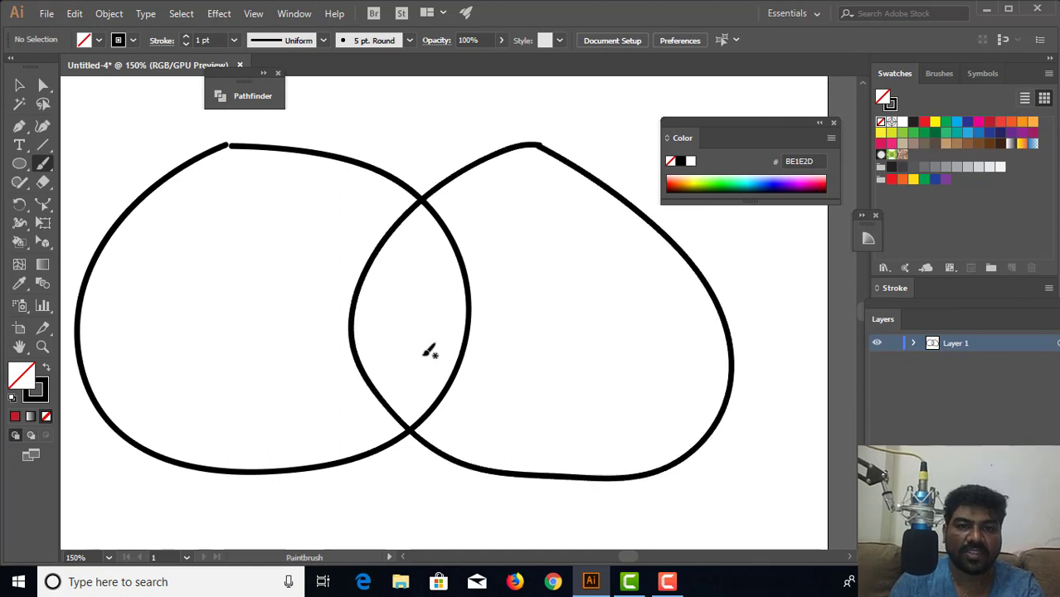
left_click_drag(427, 340, 505, 237)
left_click_drag(605, 218, 653, 501)
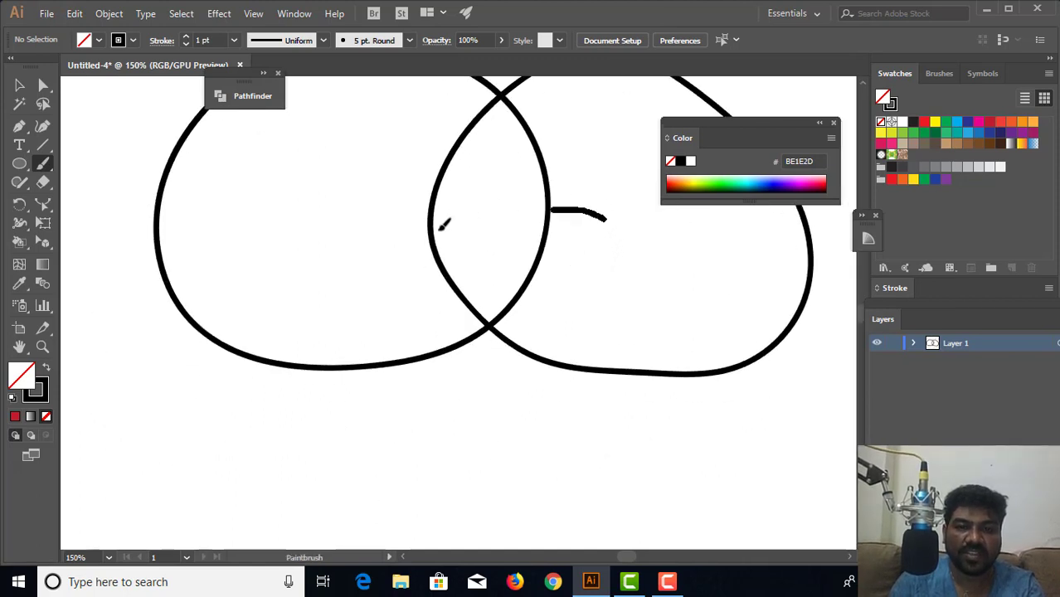
mouse_move(690, 469)
left_mouse_down()
mouse_move(700, 415)
mouse_move(621, 240)
left_mouse_up()
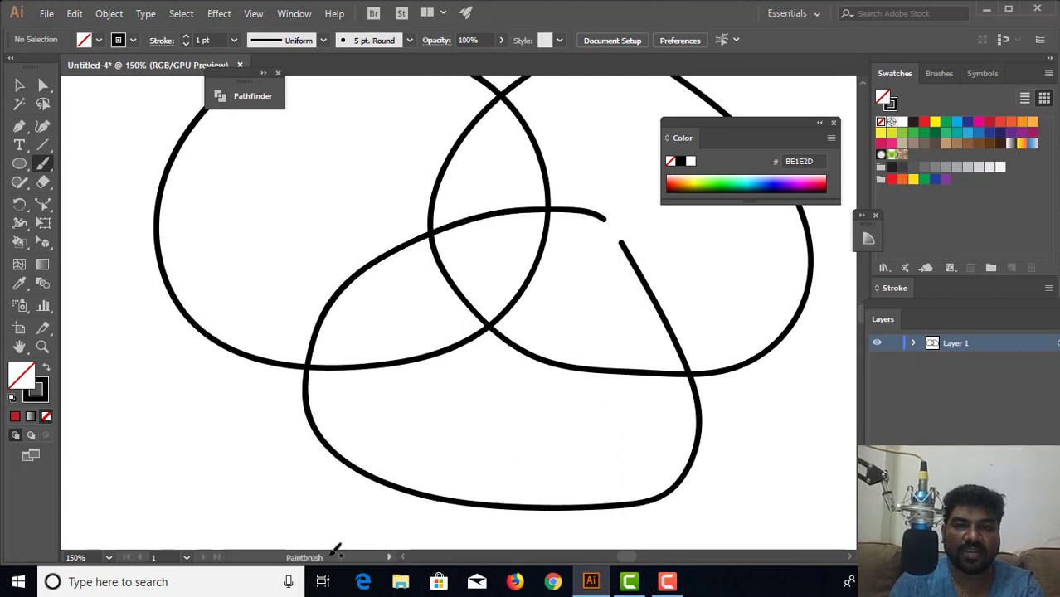
left_click_drag(515, 347, 457, 407)
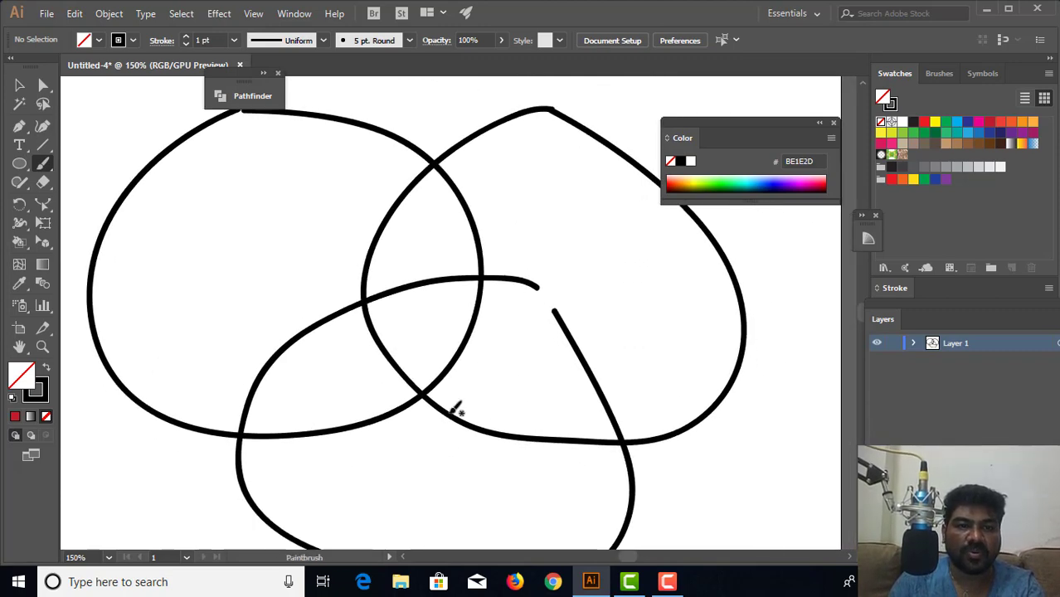
left_click(19, 86)
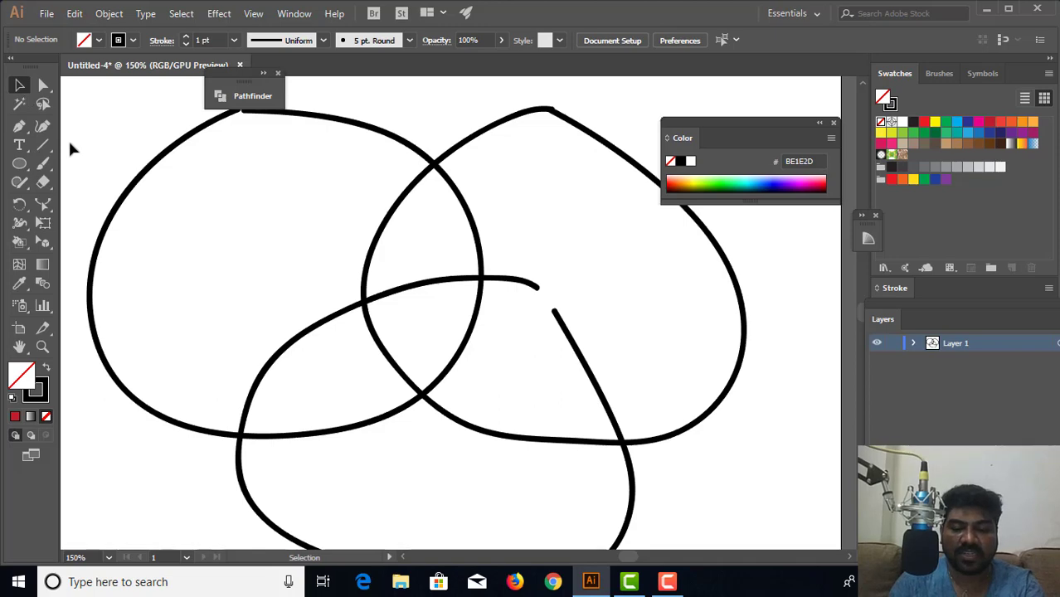
Select all three loops and click them with the Live Paint Bucket to merge them.
key("ctrl+1")
key("ctrl+minus")
left_click_drag(275, 188, 629, 480)
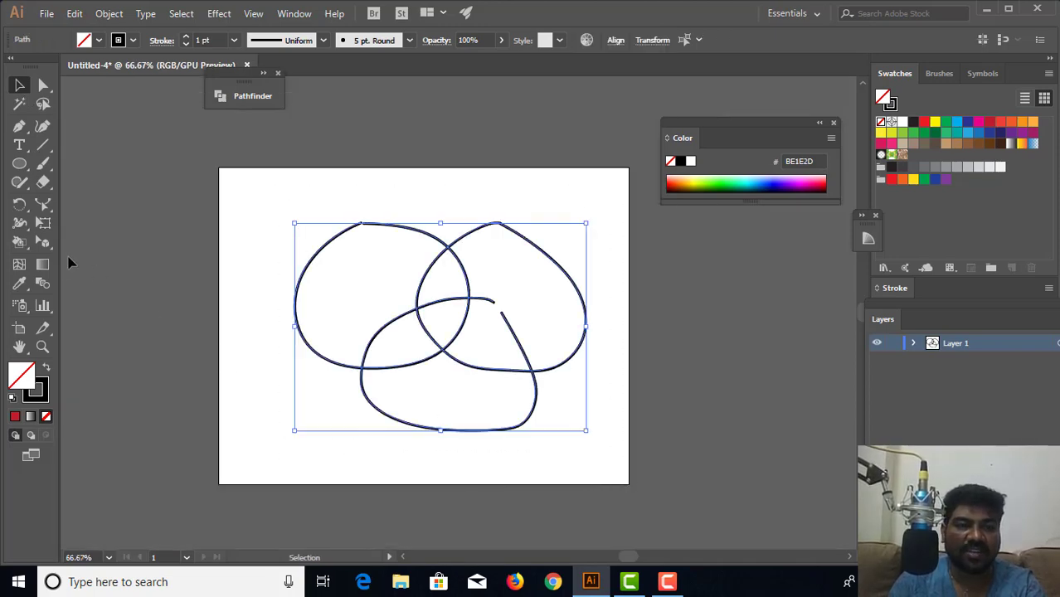
left_click(20, 246)
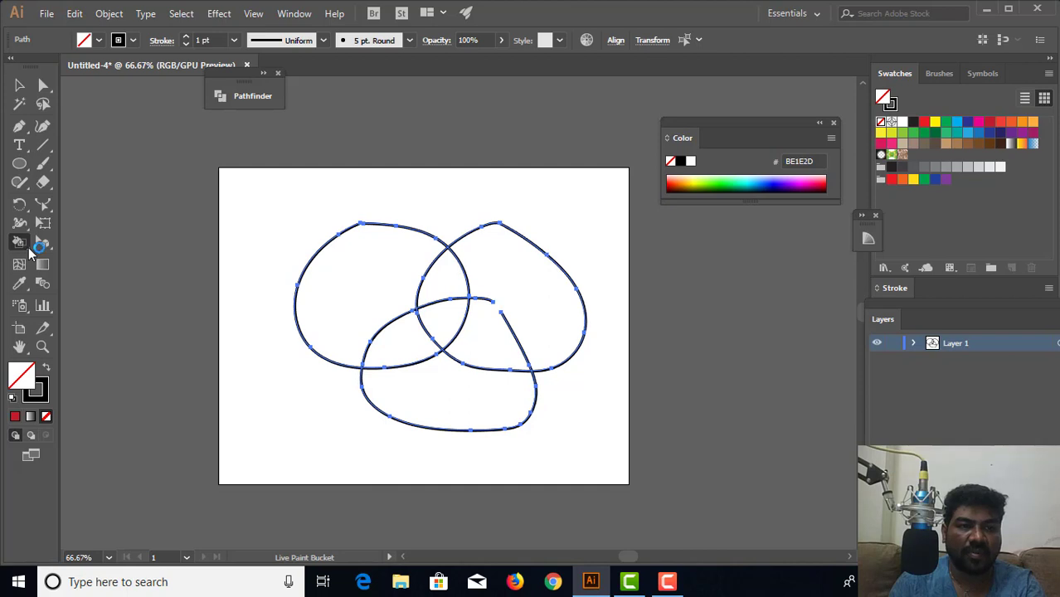
right_click(29, 248)
left_click(100, 261)
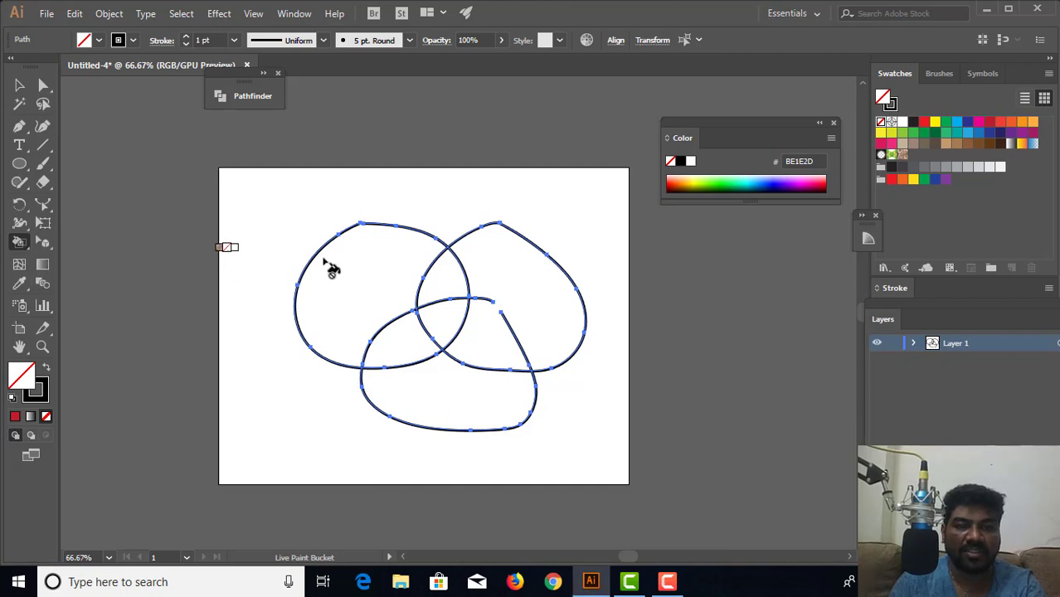
left_click(369, 274)
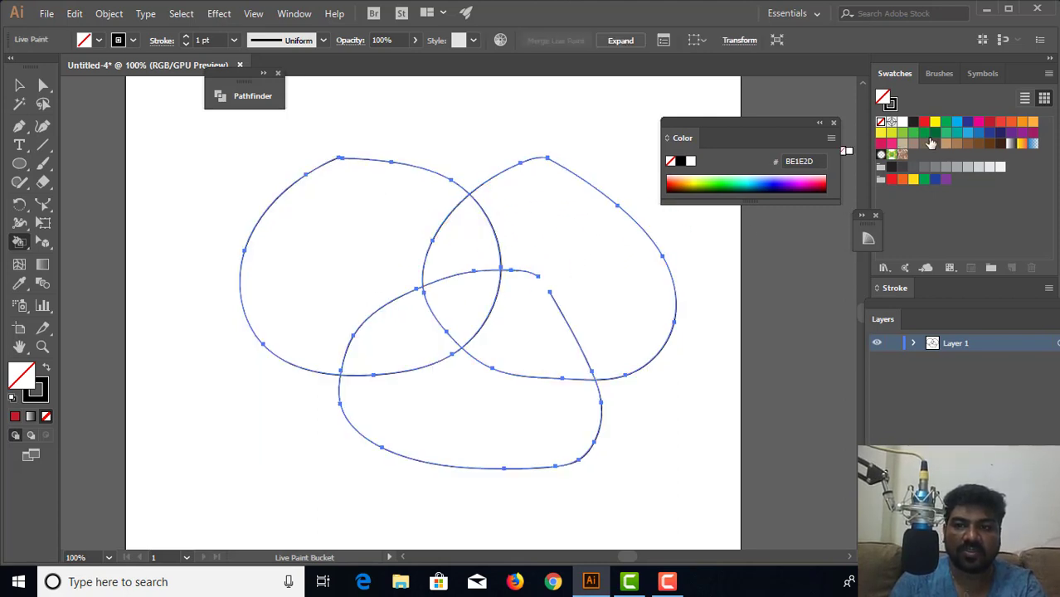
Fill the upper-middle overlap dark green, the right loop dark blue, and the bottom and left-lens regions purple.
left_click(936, 133)
left_click(467, 249)
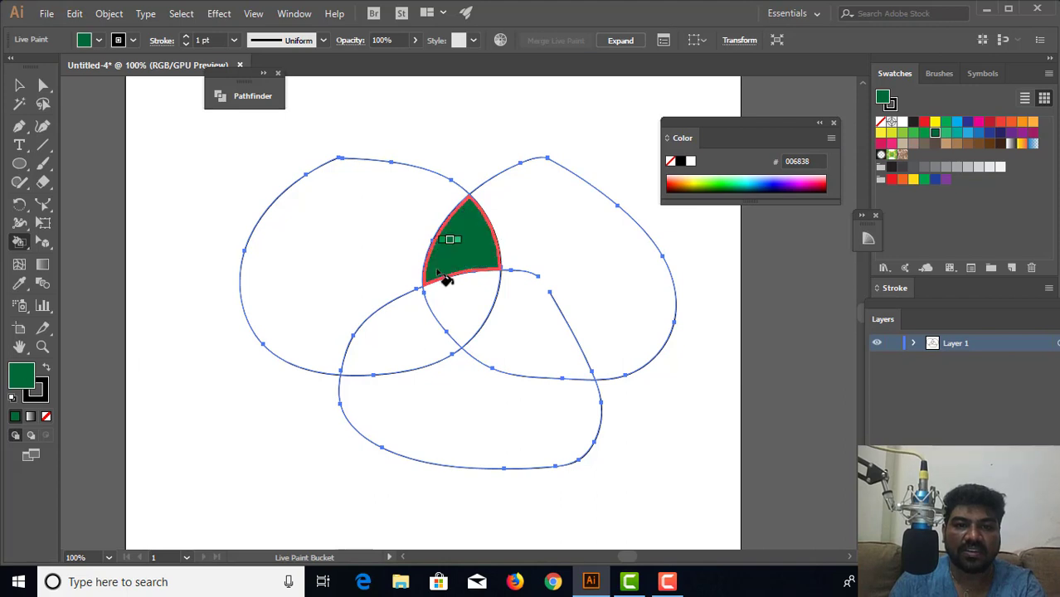
left_click(1001, 133)
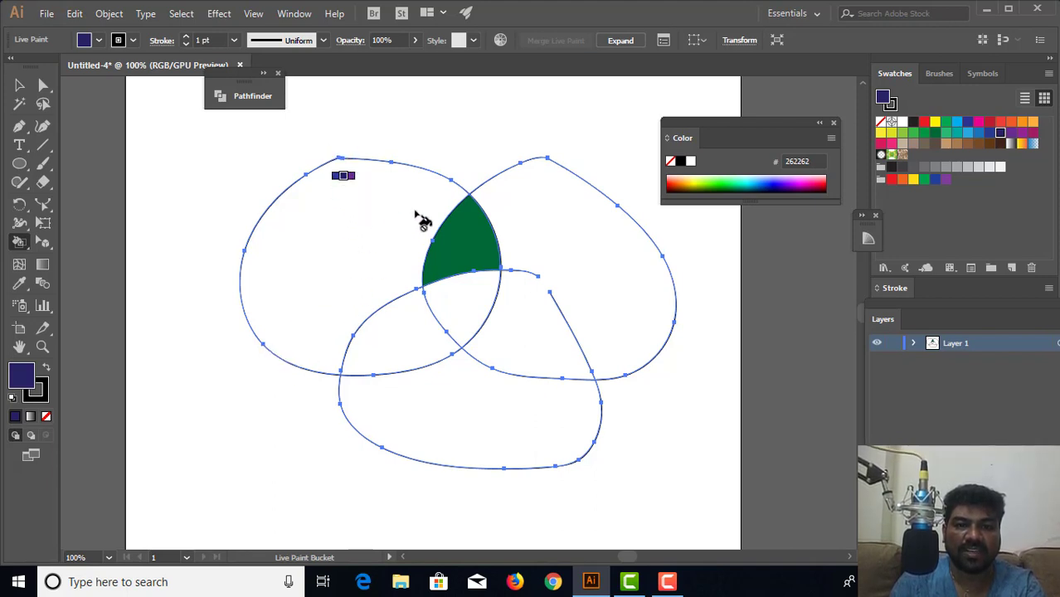
left_click(548, 218)
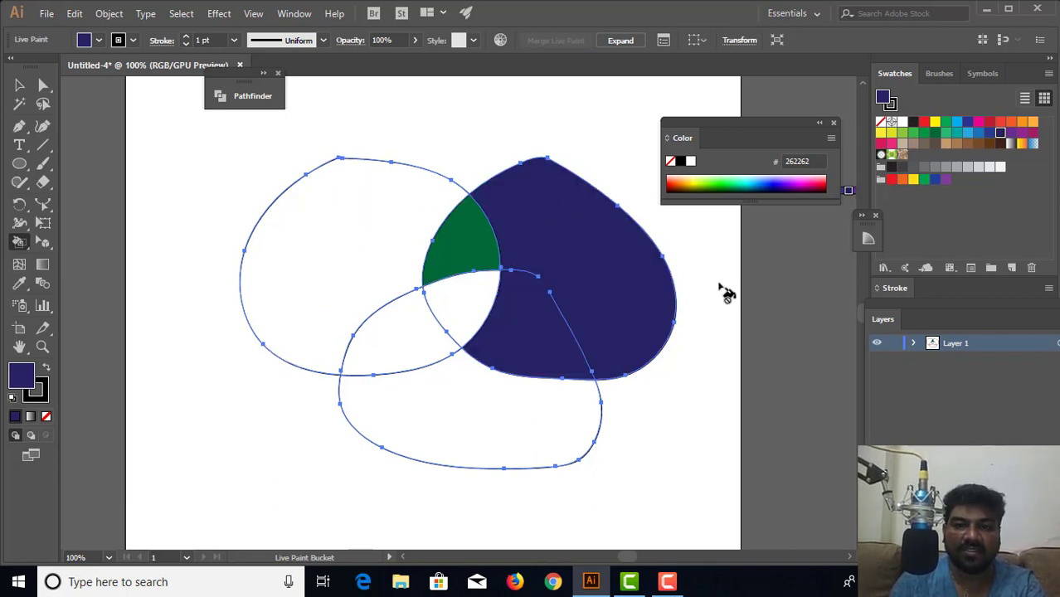
left_click(448, 411)
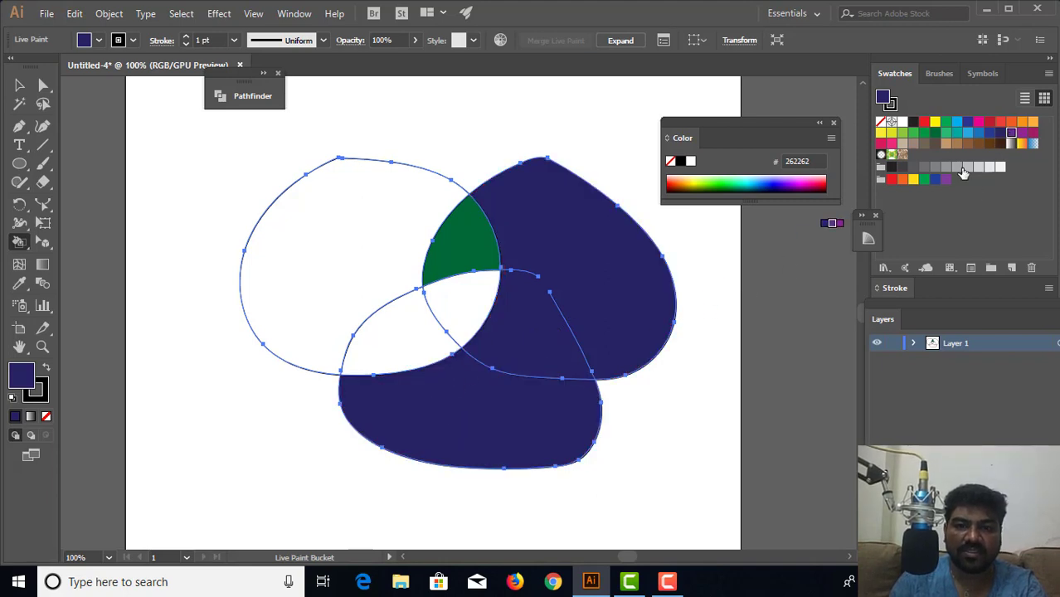
key("Right")
left_click(493, 415)
left_click(422, 350)
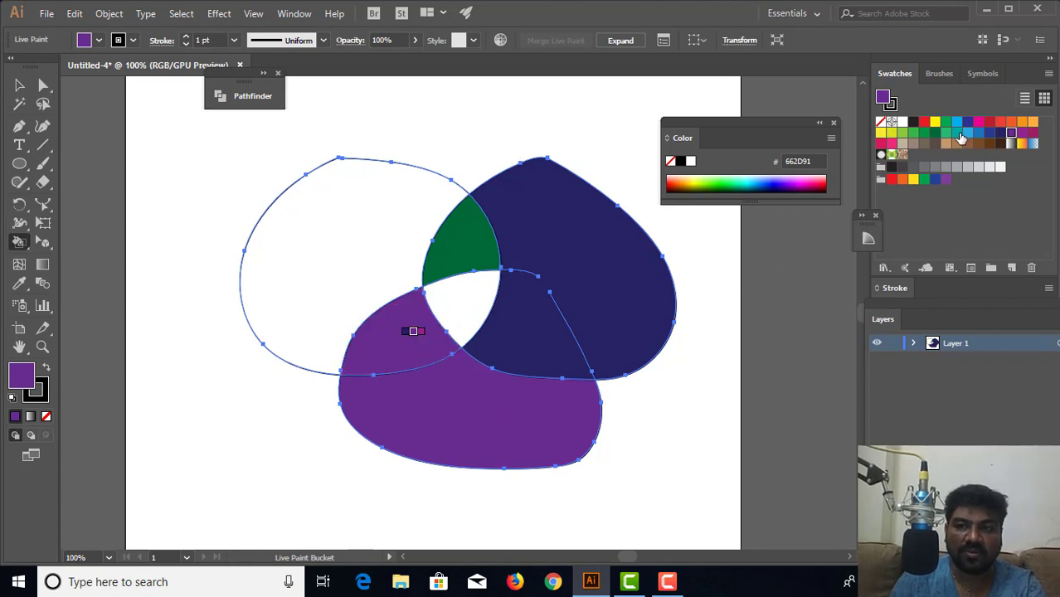
Recolour the left lens teal, the central lens brown, and the large right region lighter brown.
left_click(958, 134)
left_click(406, 340)
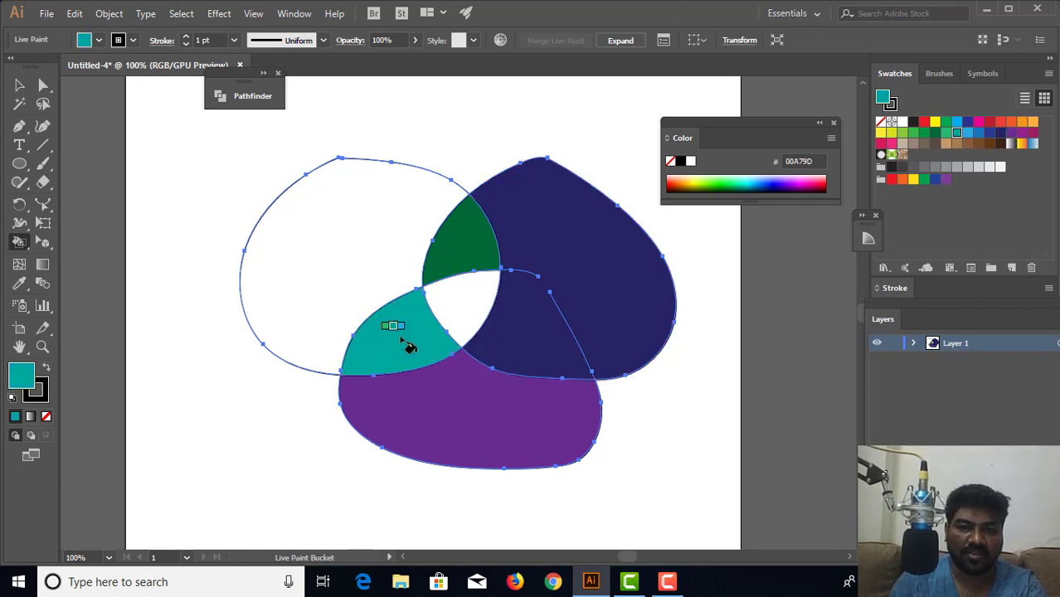
left_click(455, 313)
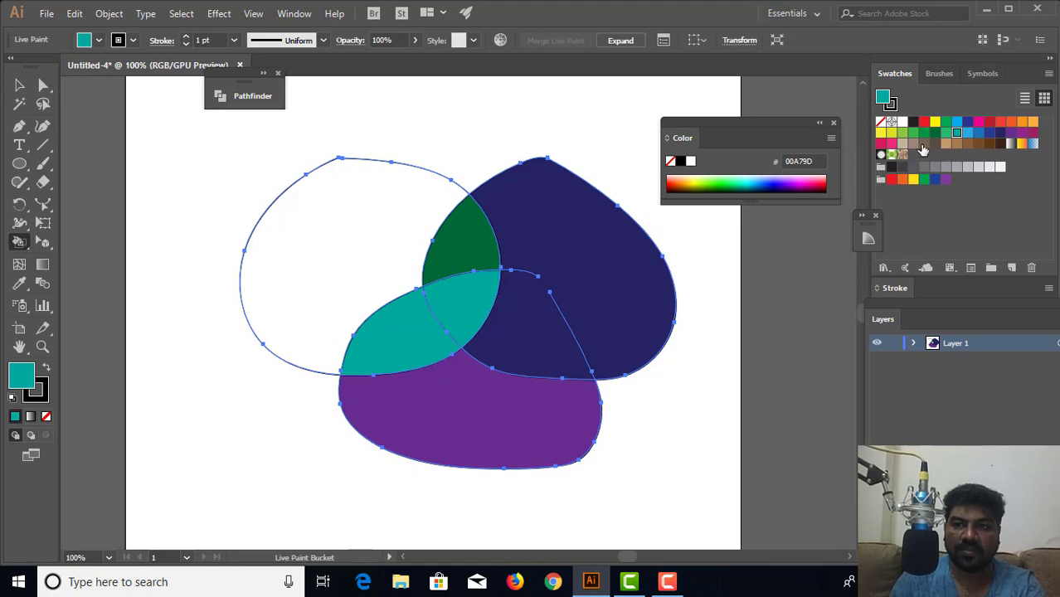
left_click(936, 145)
left_click(464, 305)
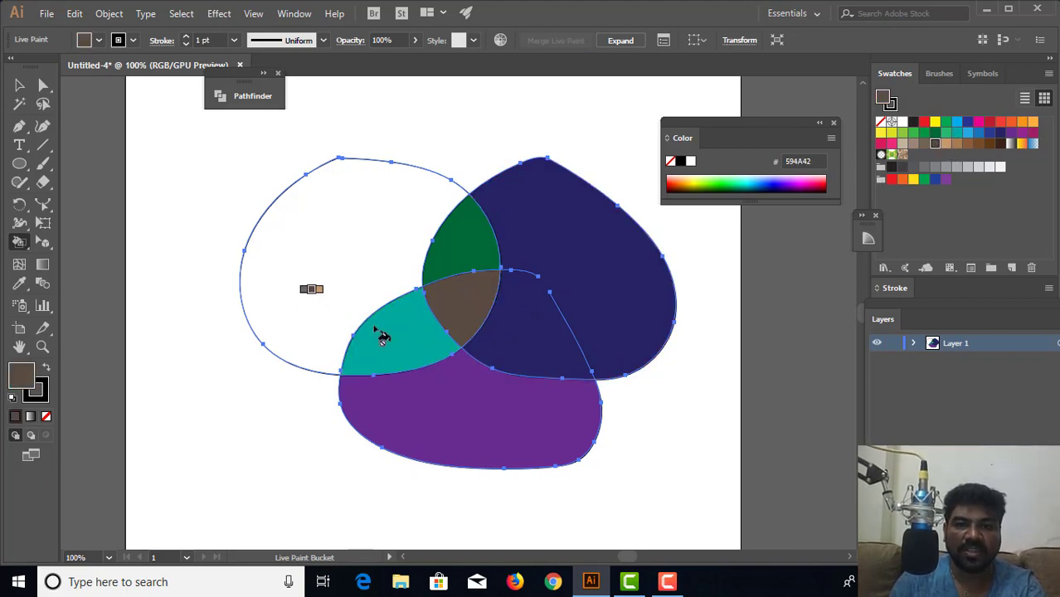
left_click(552, 349)
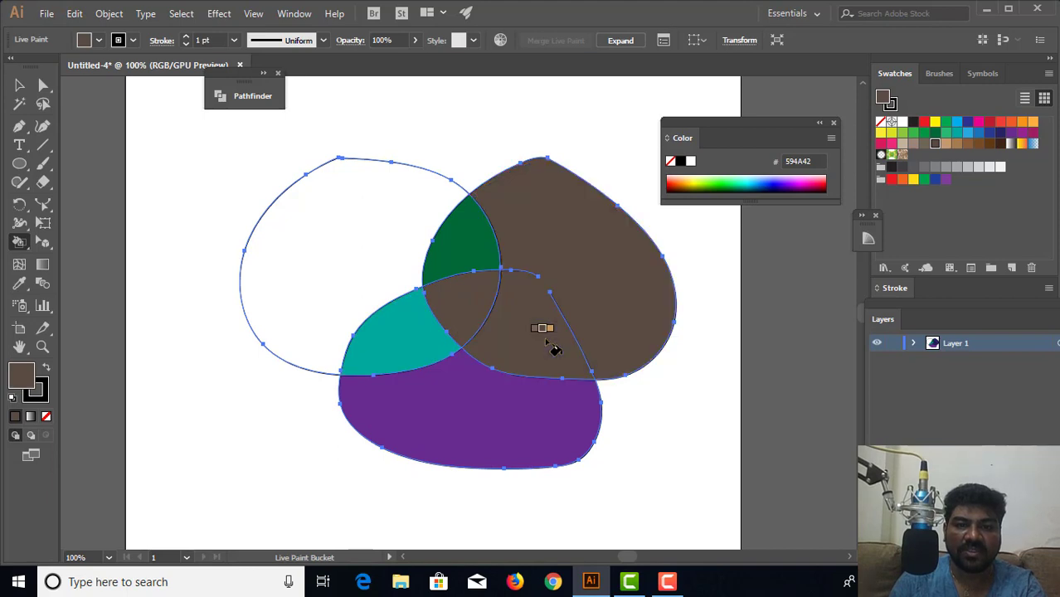
left_click(979, 144)
left_click(602, 295)
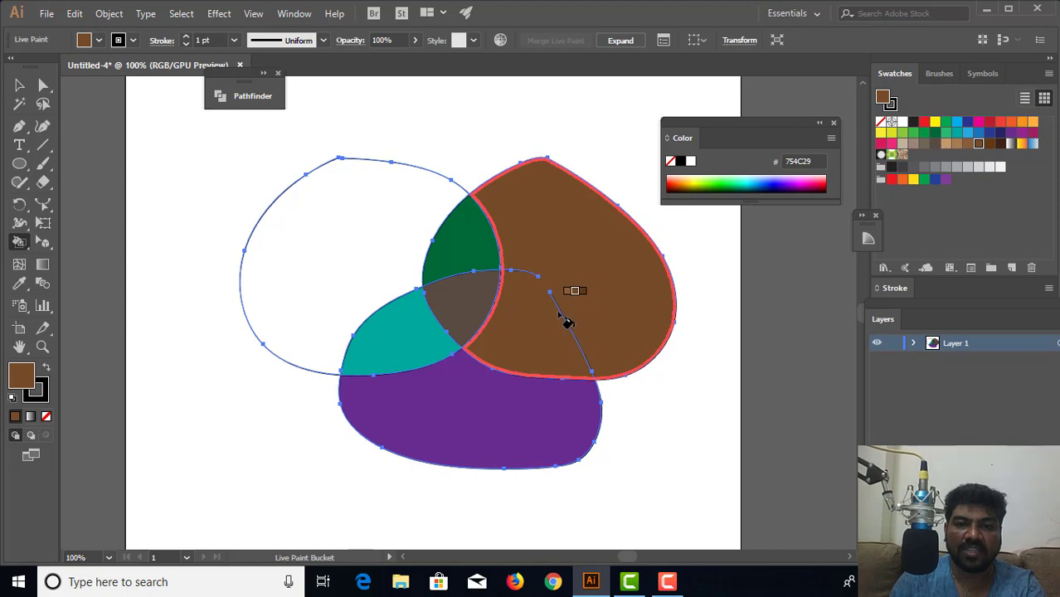
Refill the large right region with red and zoom out to the whole artboard.
key("ctrl+plus")
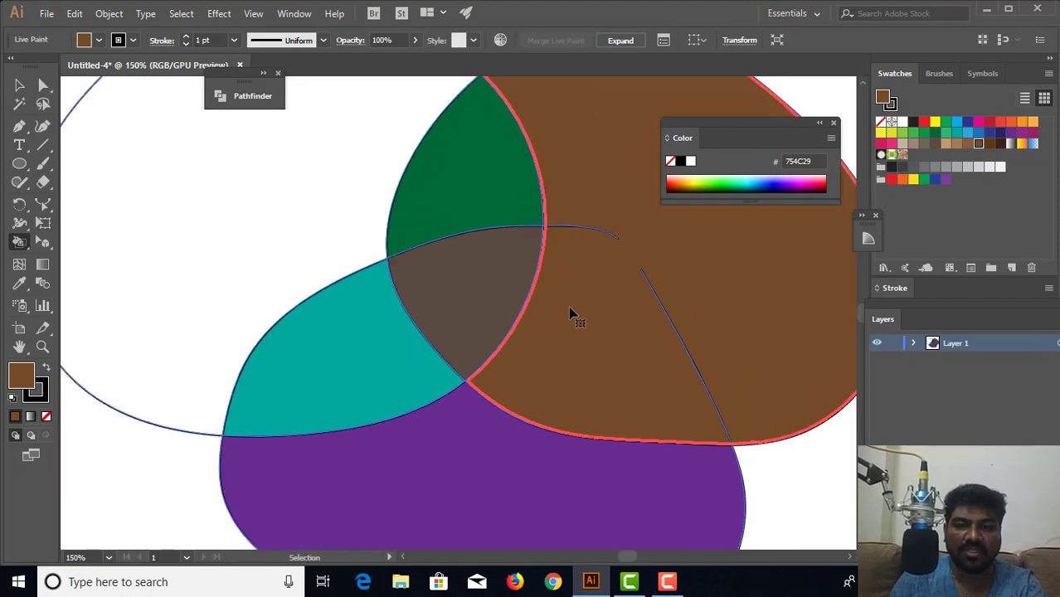
left_click(734, 284)
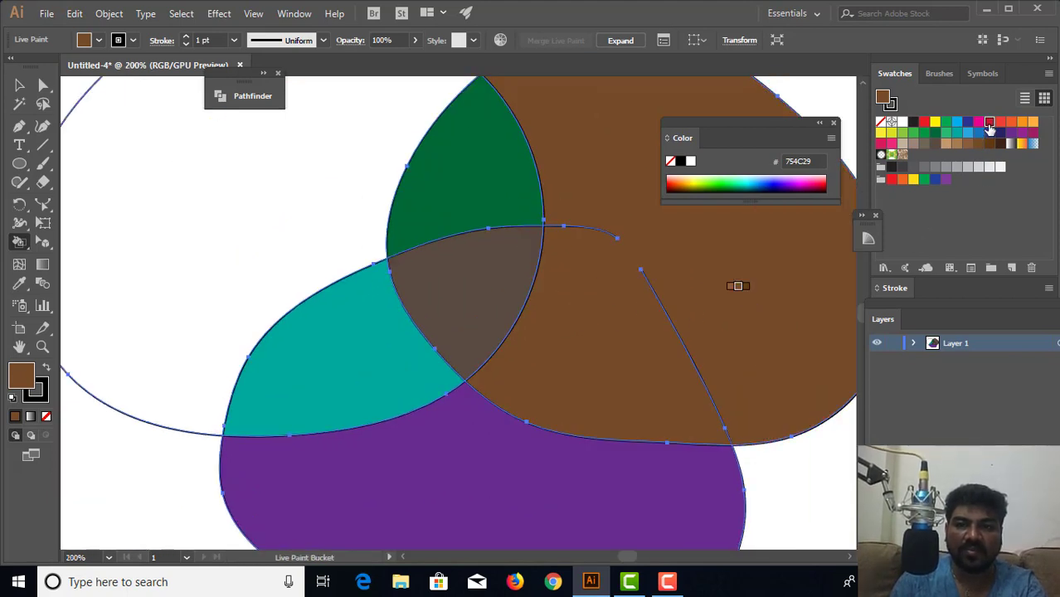
left_click(990, 123)
left_click(720, 279)
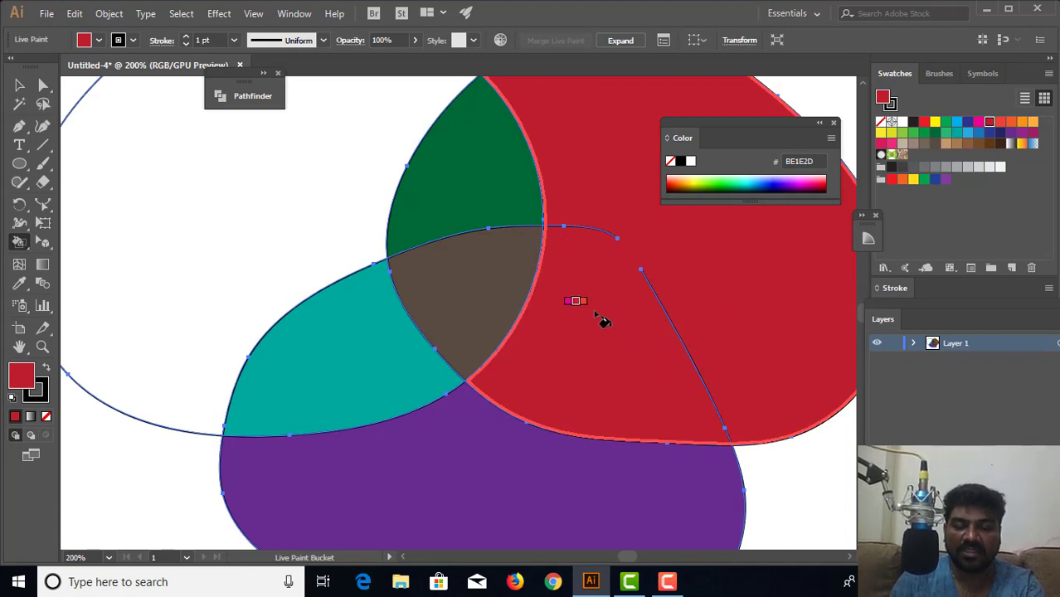
key("ctrl+minus")
key("ctrl+minus")
key("ctrl+minus")
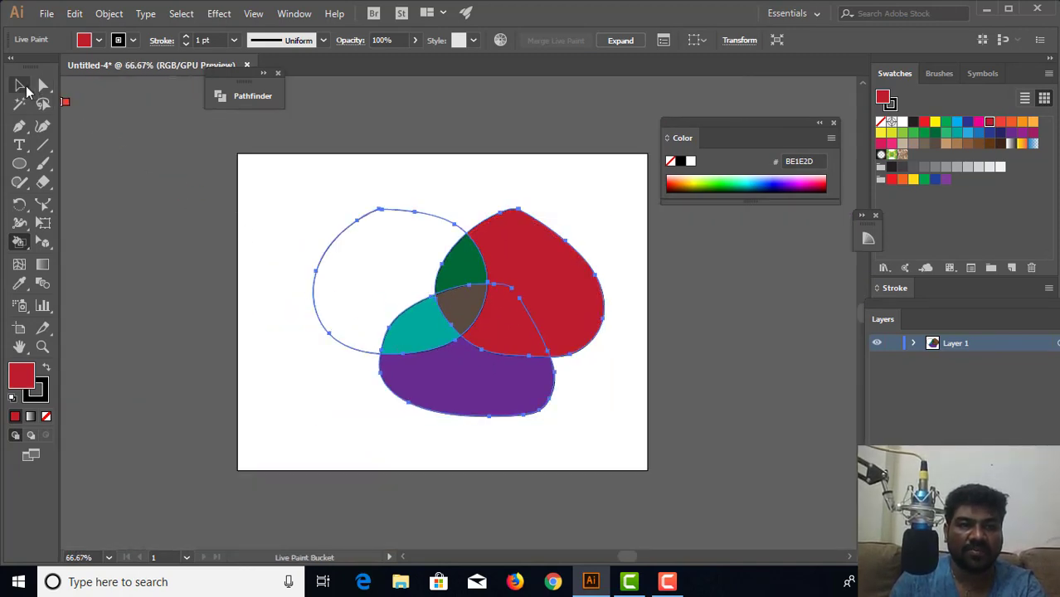
Marquee-select all three loops and open Live Paint Gap Options, which show 1 gap found.
left_click(20, 85)
left_click(242, 218)
mouse_move(295, 177)
left_mouse_down()
mouse_move(602, 448)
mouse_move(643, 451)
left_mouse_up()
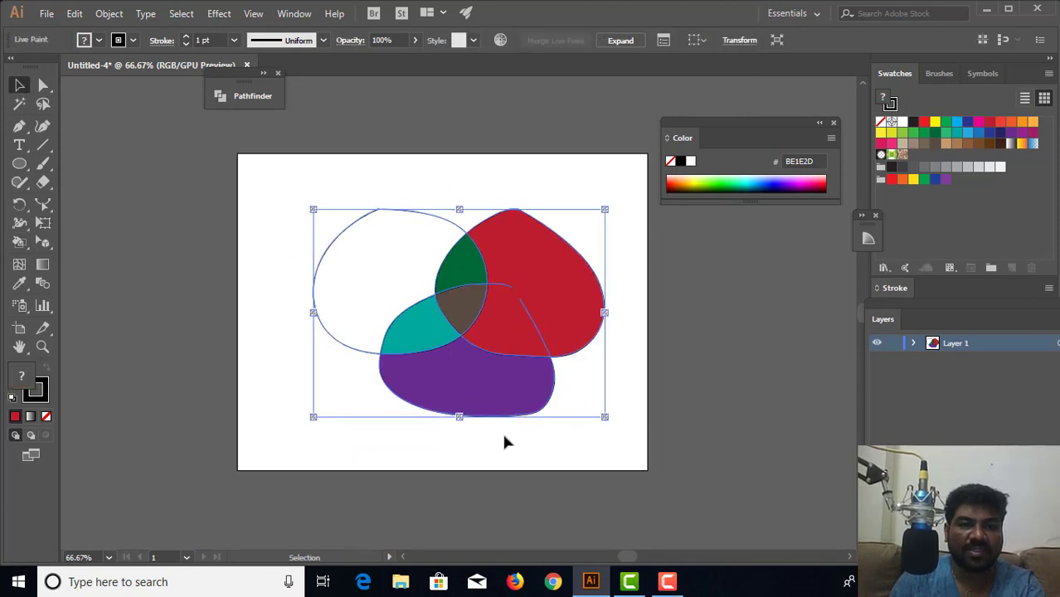
left_click(122, 20)
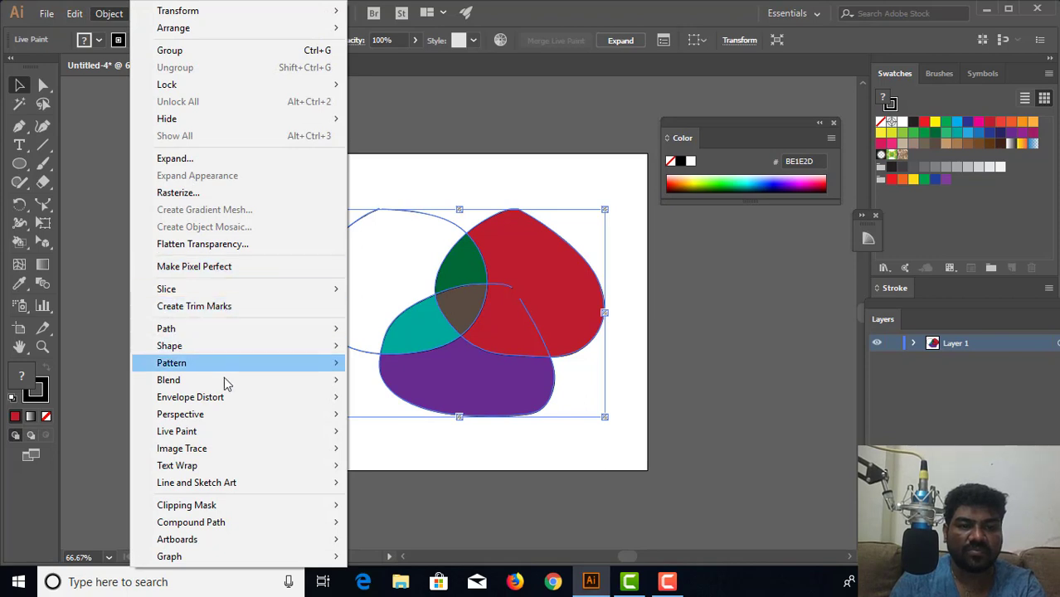
mouse_move(176, 431)
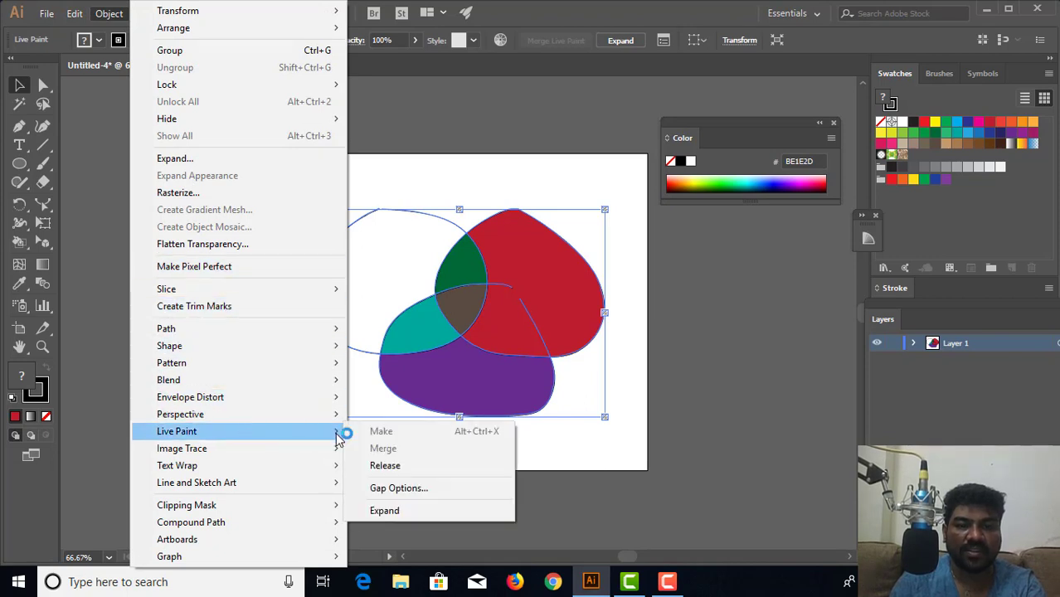
left_click(399, 489)
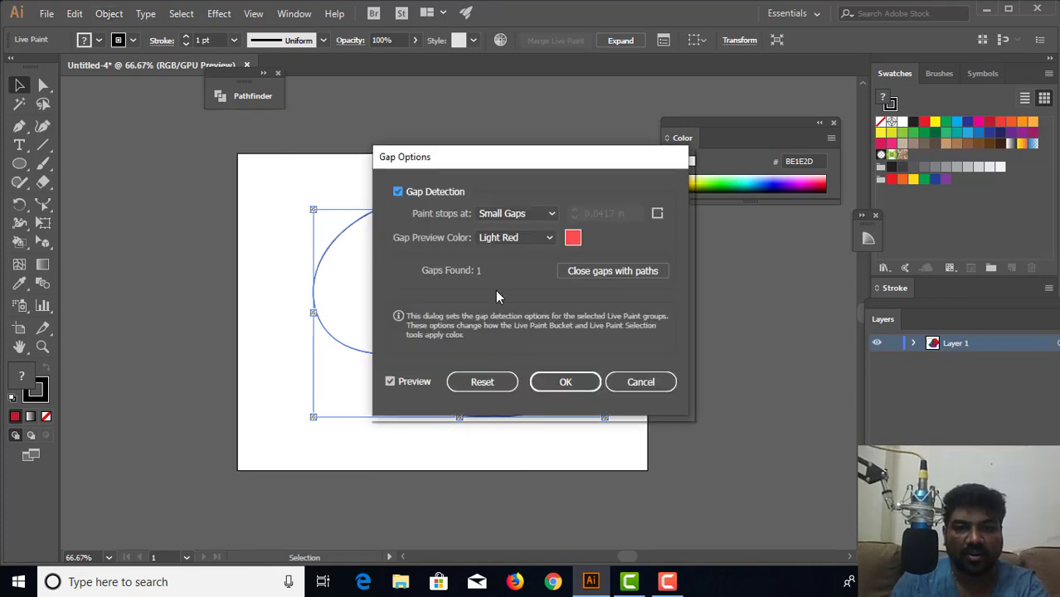
Make paint stop at Large Gaps with a black gap preview colour, then apply.
left_click(549, 217)
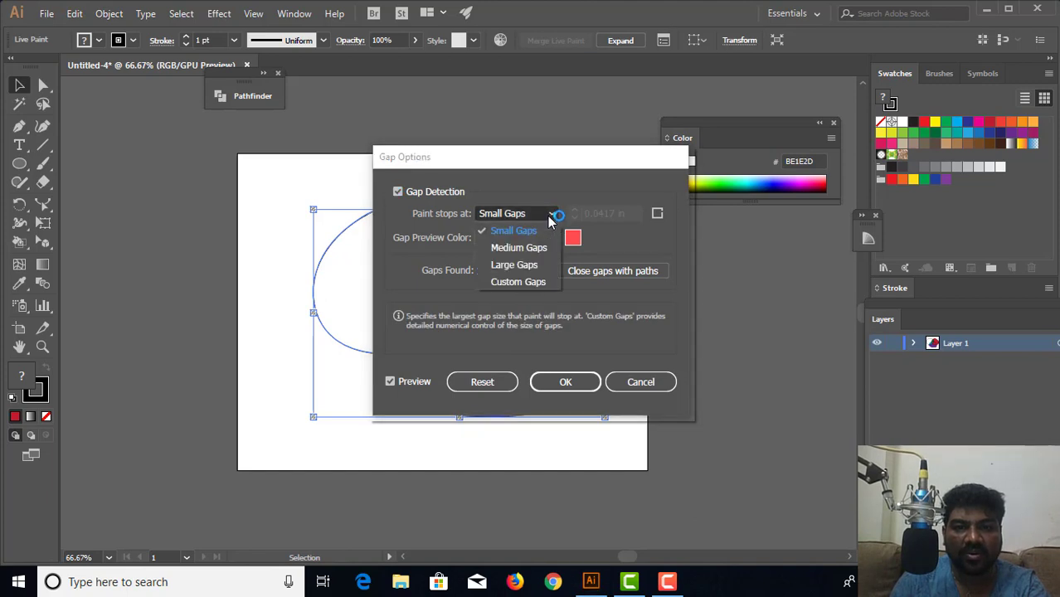
left_click(532, 267)
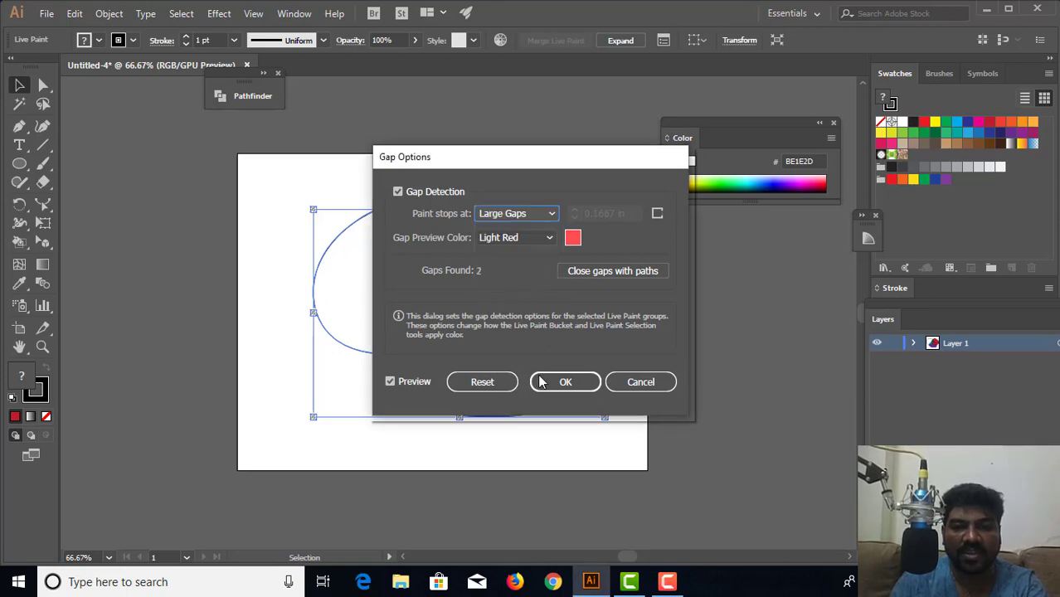
left_click(565, 382)
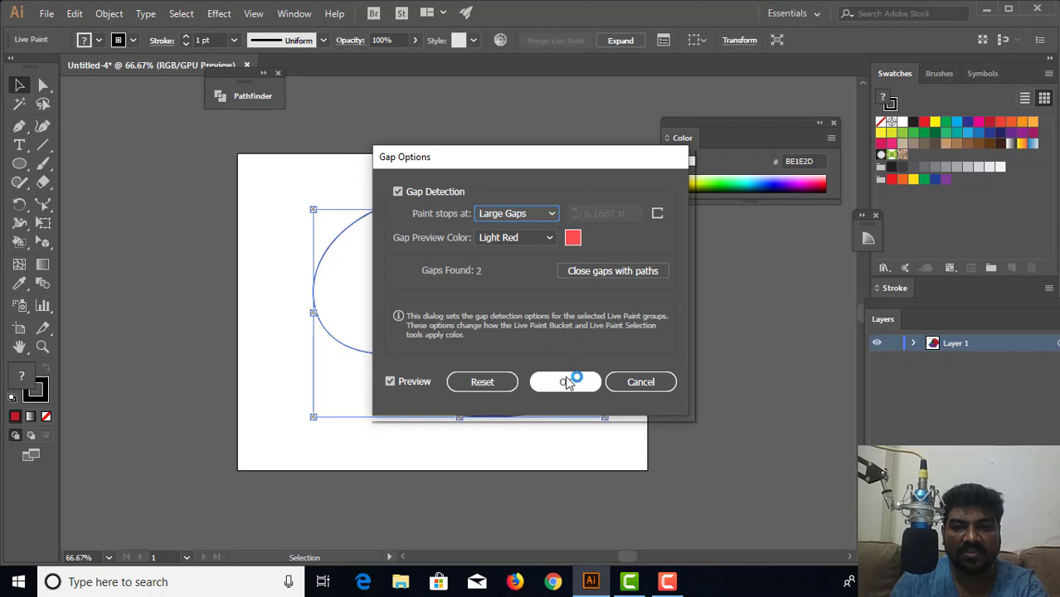
left_click(573, 238)
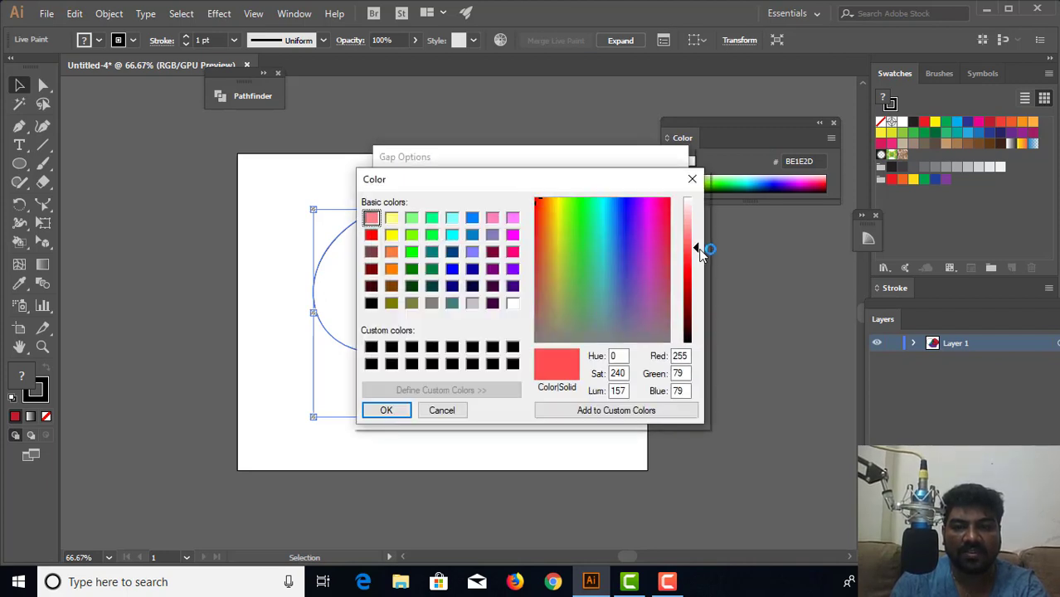
left_click_drag(700, 253, 705, 342)
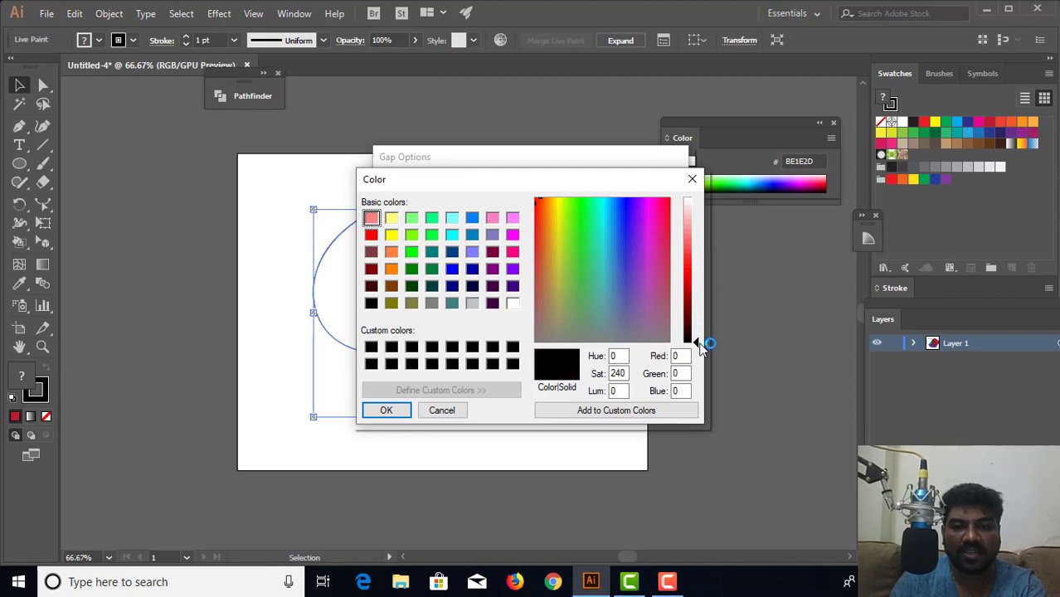
left_click(382, 412)
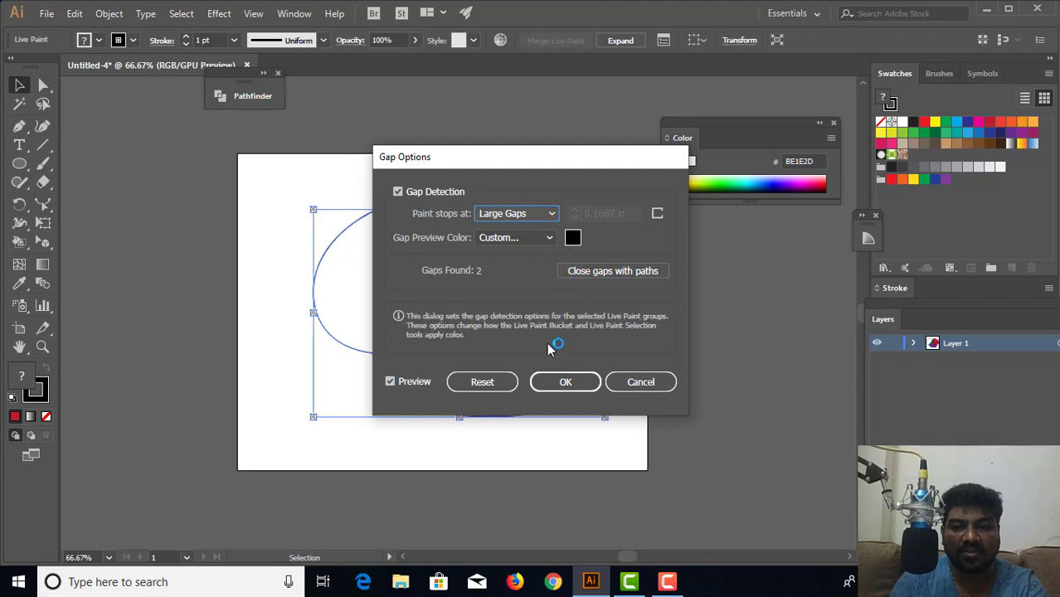
left_click(565, 381)
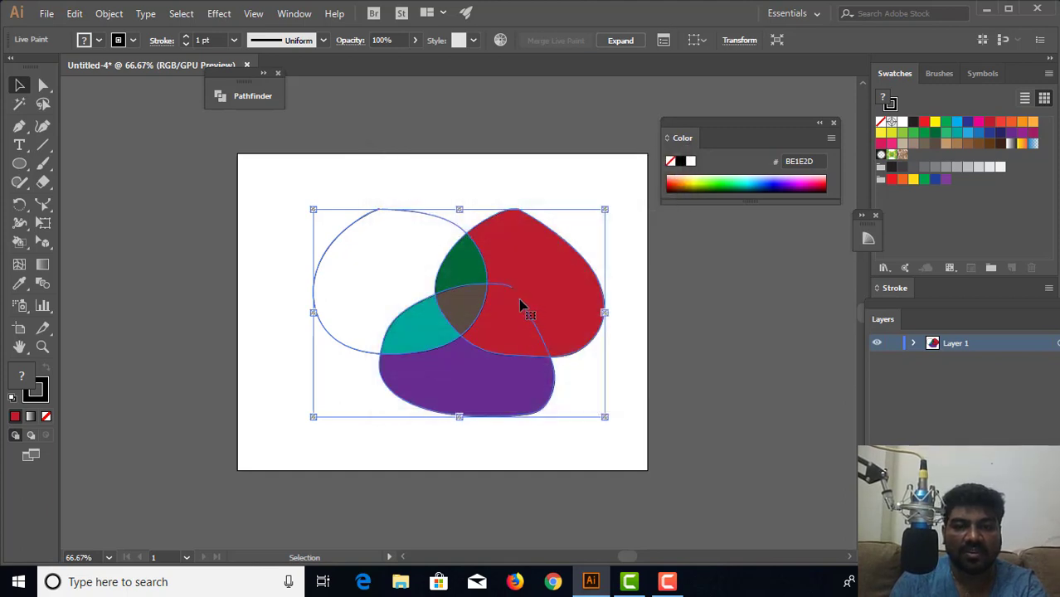
Fill the left loop and right region with the orange-yellow gradient using the Live Paint Bucket.
left_click(365, 260)
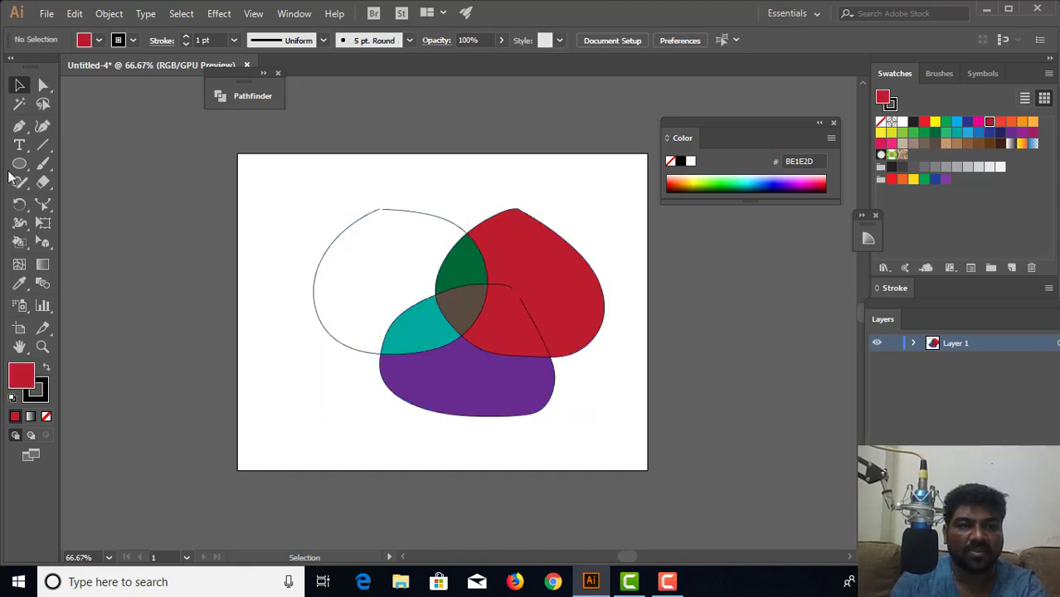
left_click(19, 241)
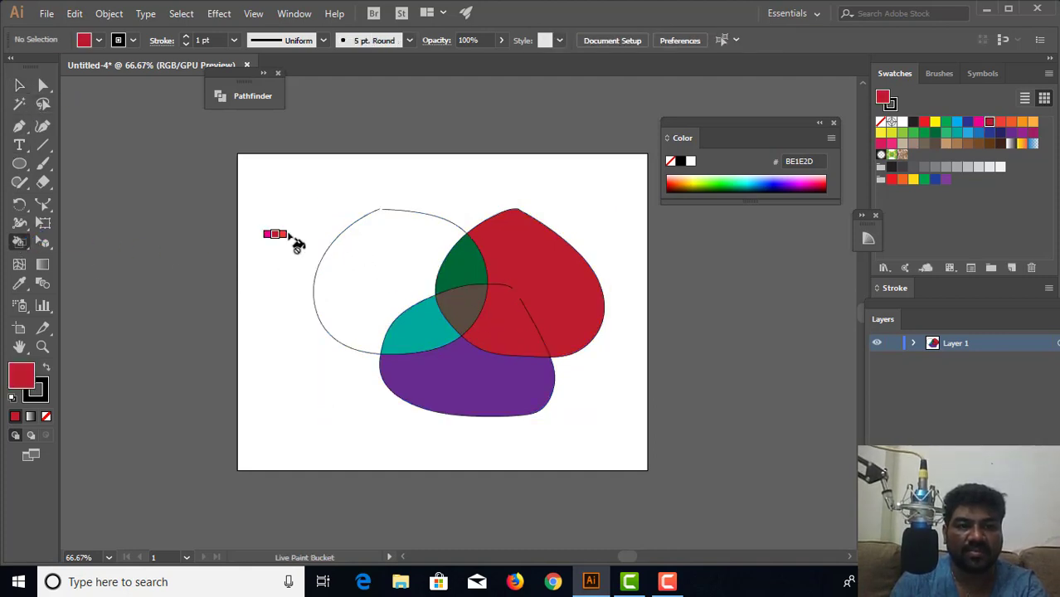
left_click(365, 282)
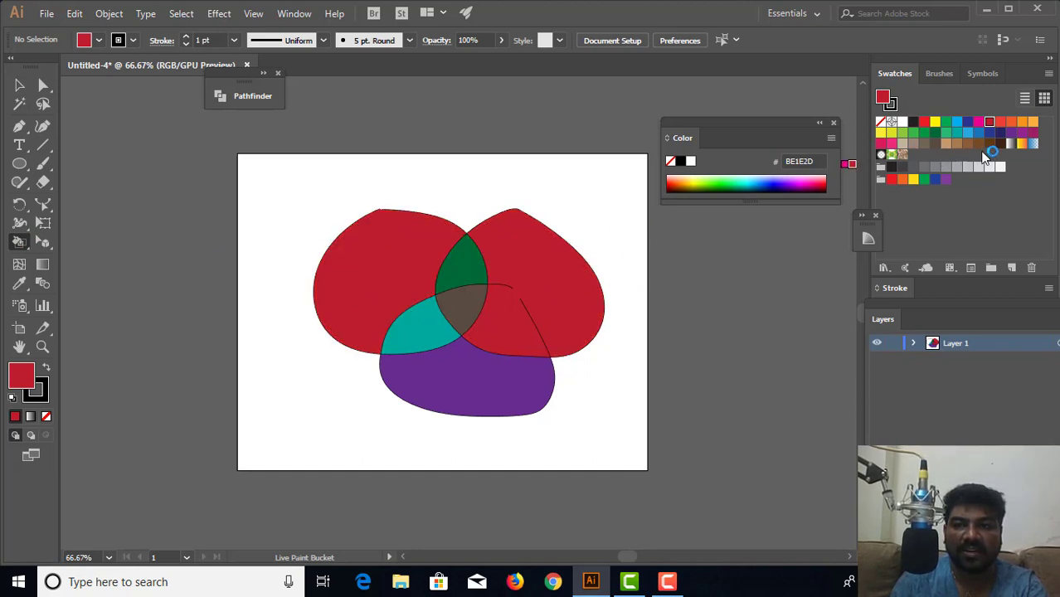
left_click(1024, 146)
left_click(390, 263)
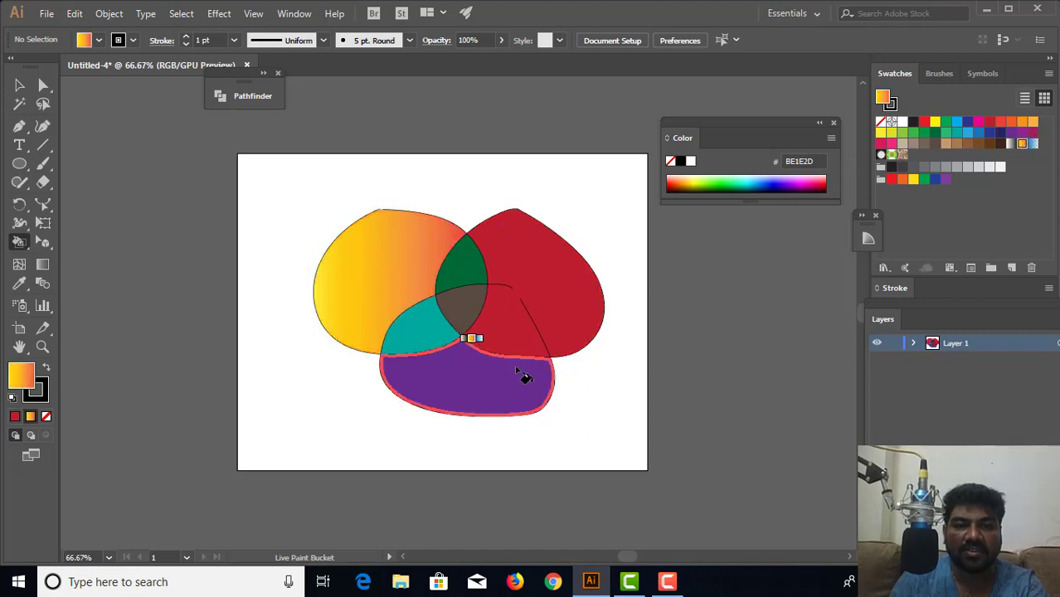
left_click(516, 323)
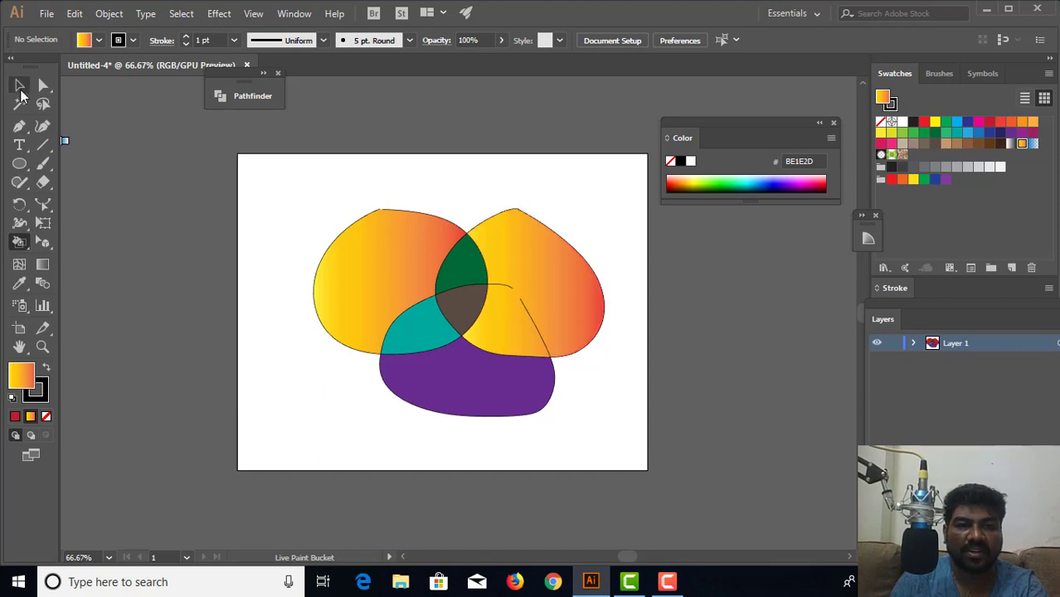
Select the whole Live Paint group with the Selection tool.
left_click(20, 87)
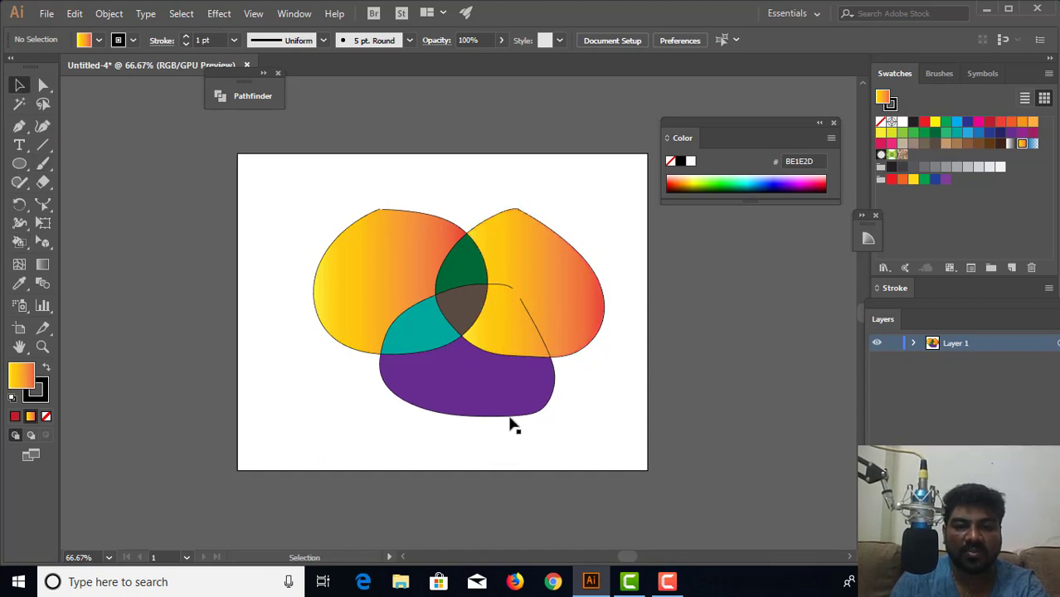
key("ctrl+a")
key("ctrl+alt+x")
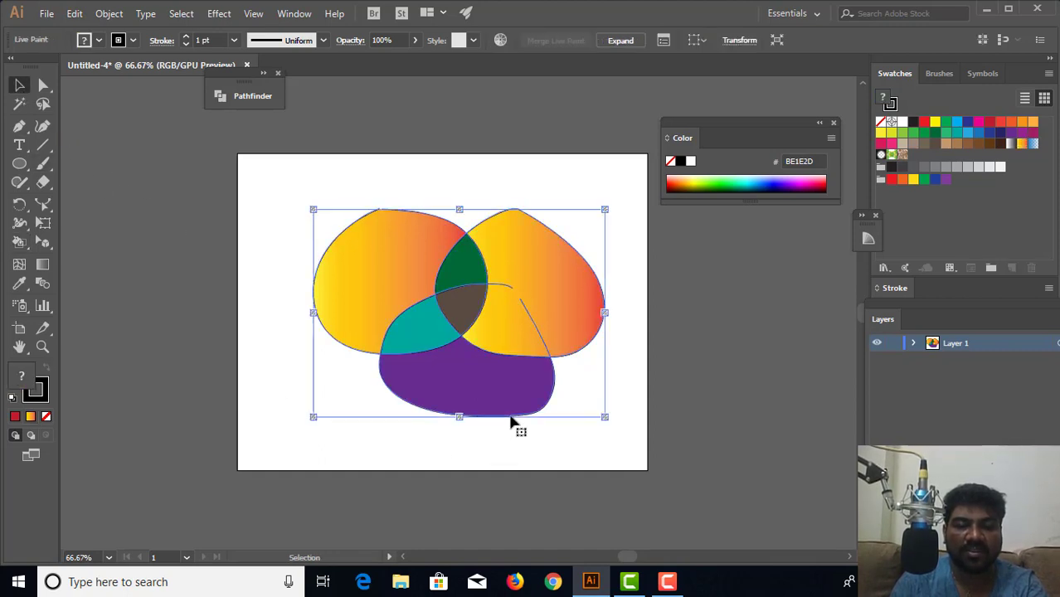
Isolate the Live Paint group and confirm Gap Options at Large Gaps with a Light Red preview.
double_click(511, 419)
left_click(510, 413)
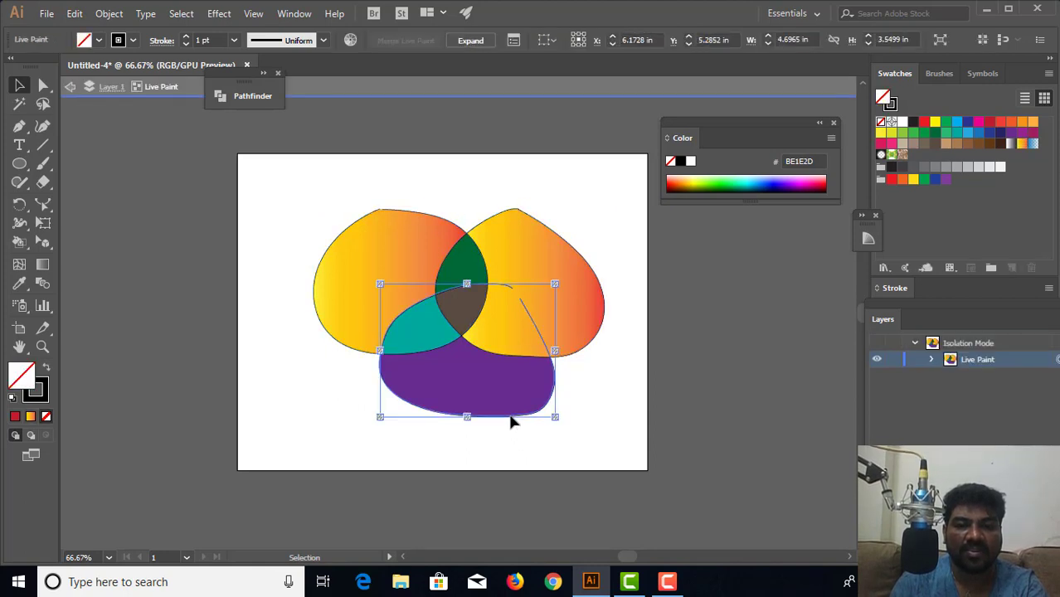
left_click(113, 14)
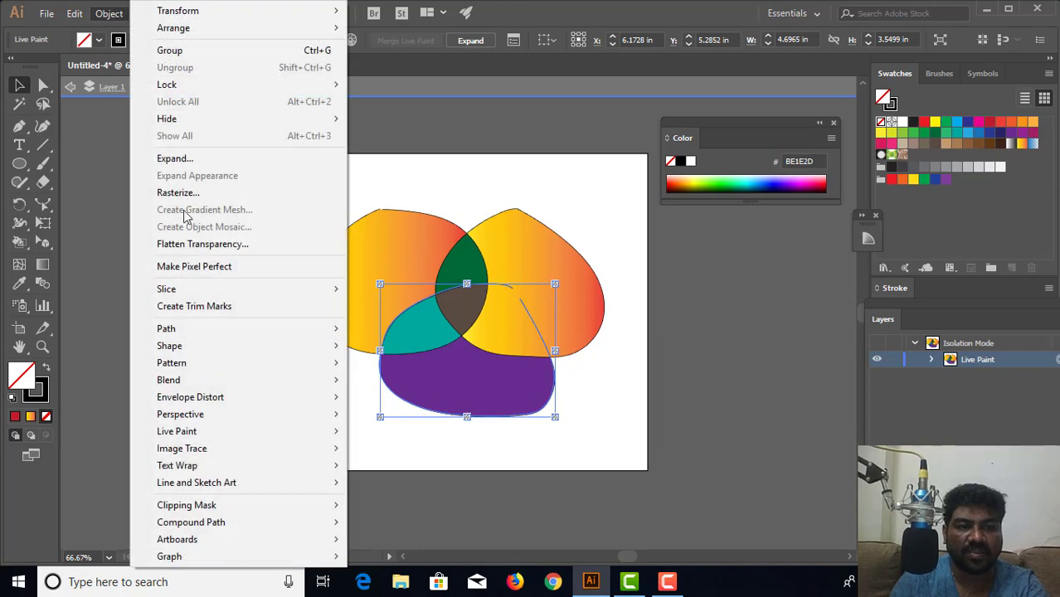
mouse_move(177, 431)
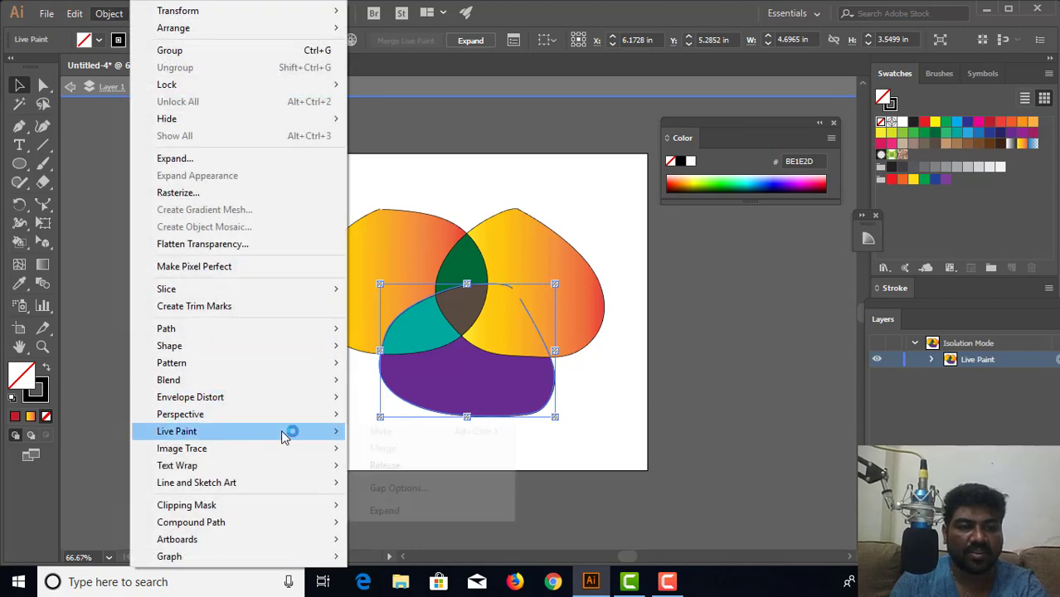
left_click(398, 489)
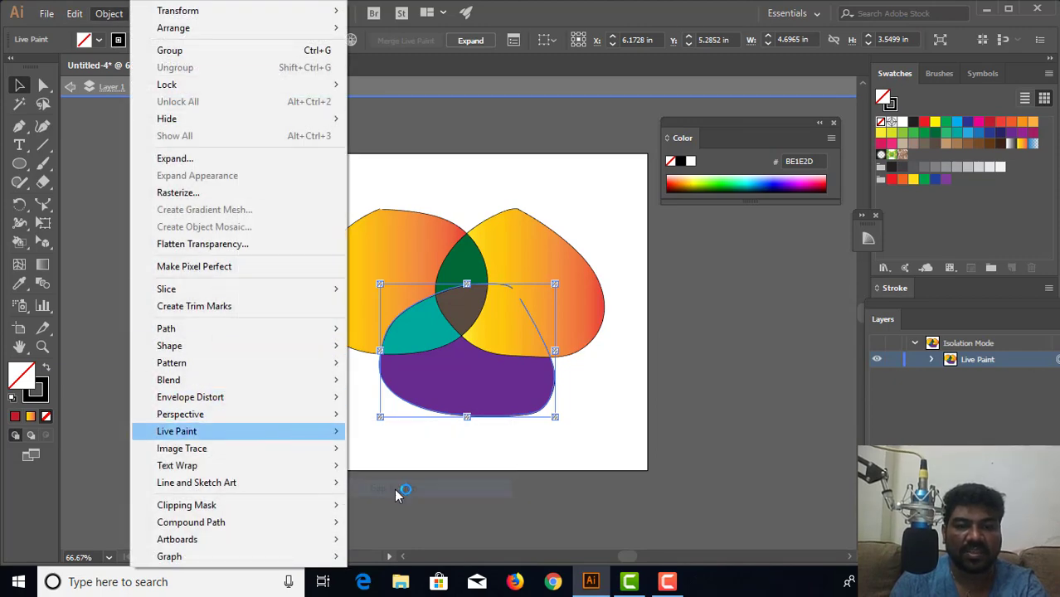
left_click(406, 422)
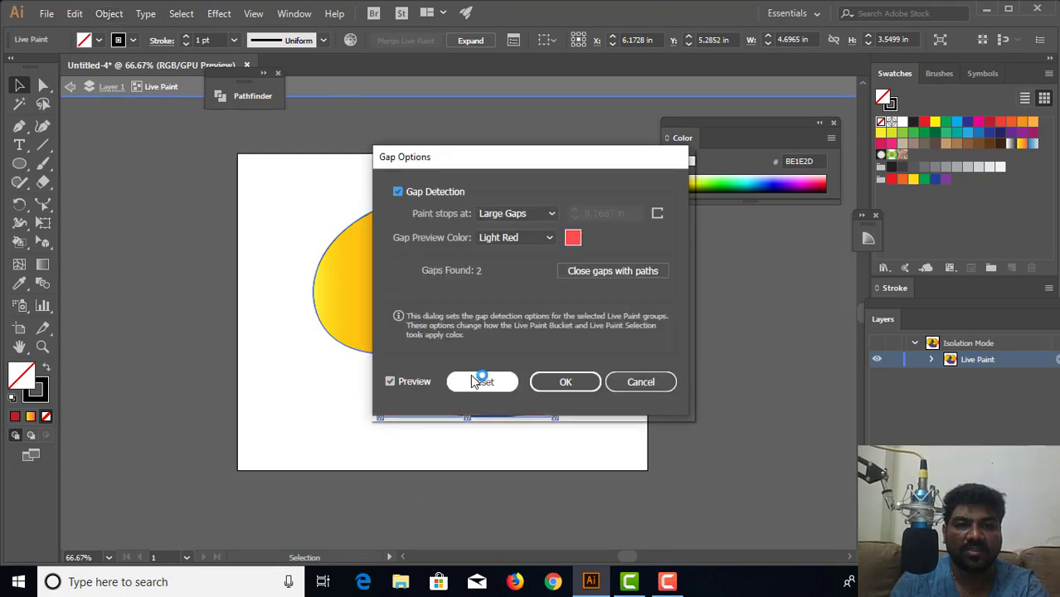
left_click(555, 385)
left_click(552, 387)
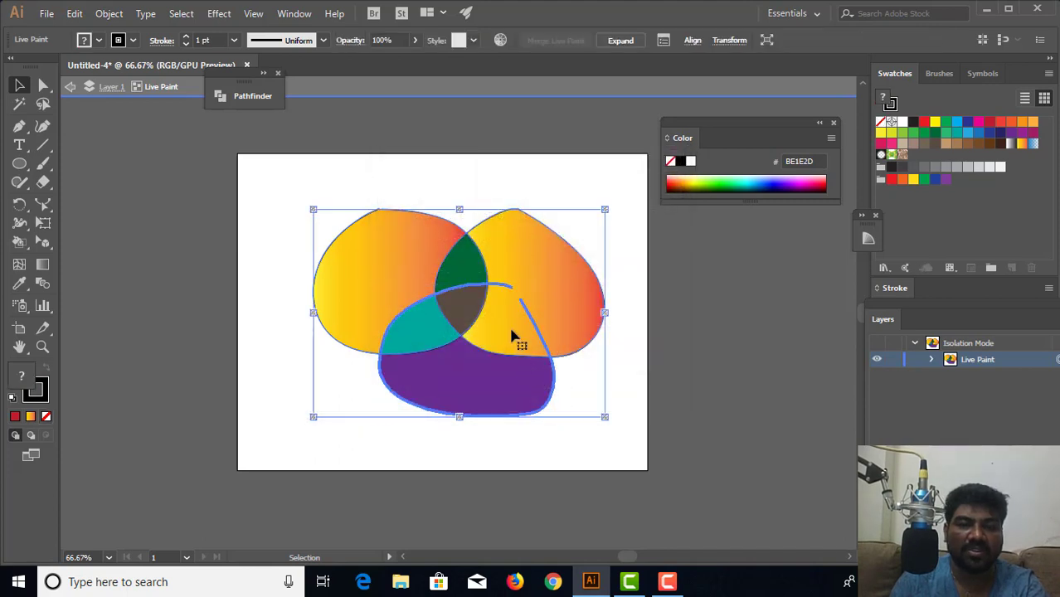
Delete the segment between two anchors and join the open path ends into one path.
key("ctrl+equal")
key("ctrl+equal")
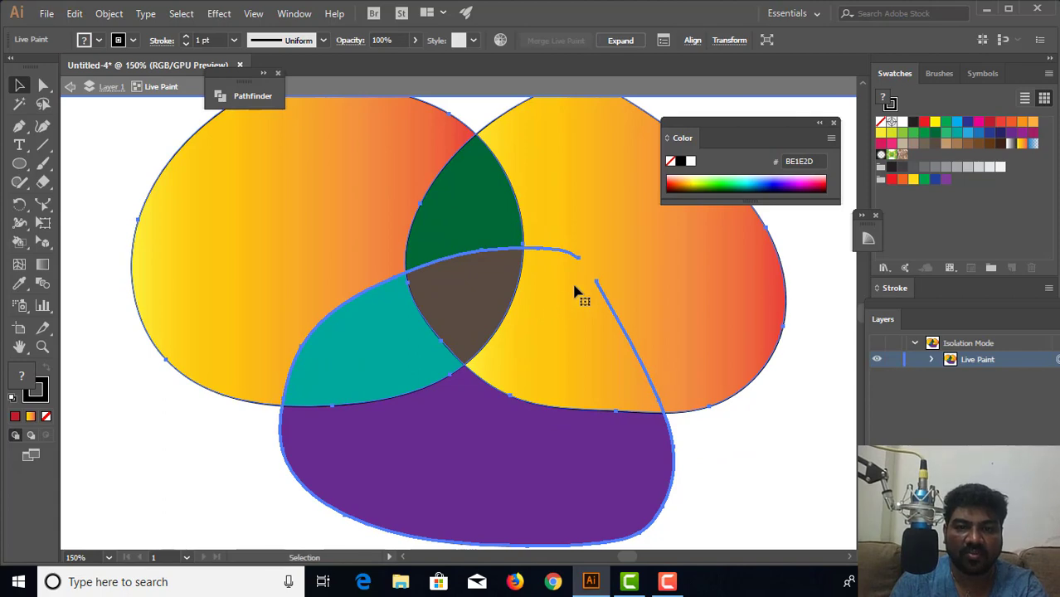
left_click(43, 85)
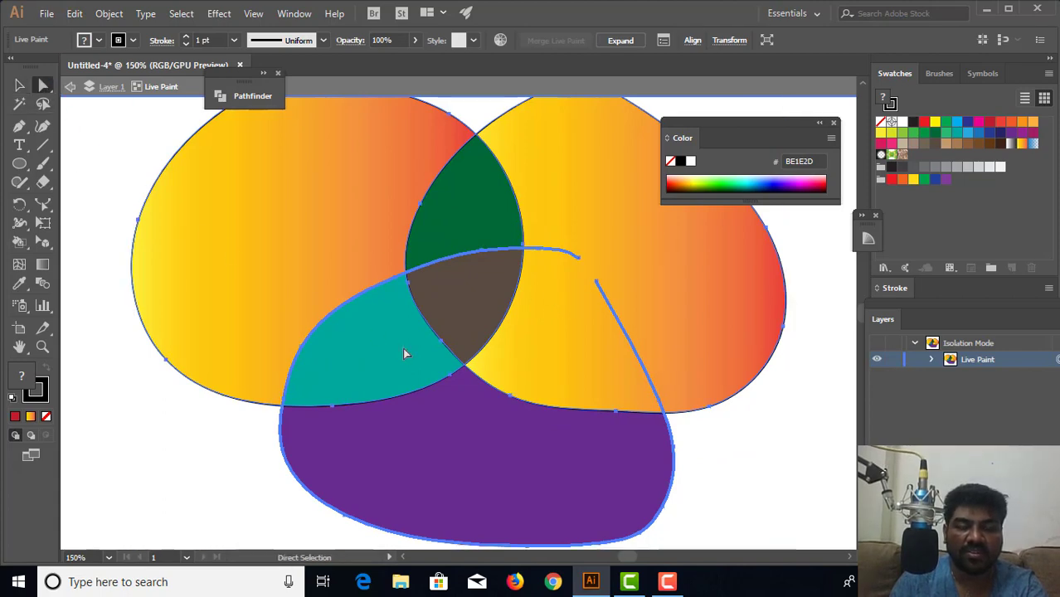
left_click(597, 285)
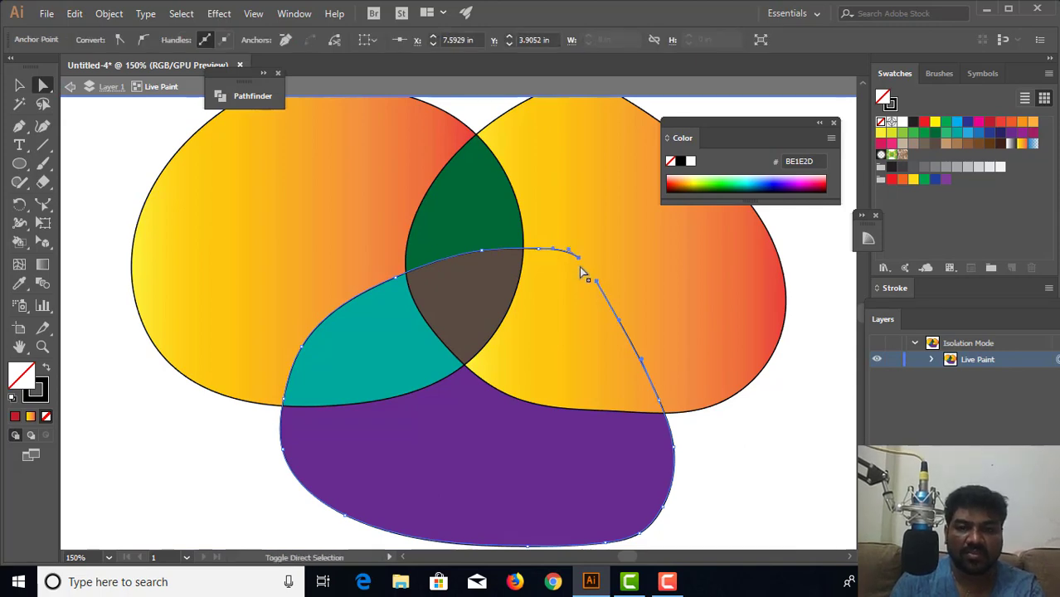
left_click(589, 274)
key("Delete")
left_click_drag(597, 285, 579, 262)
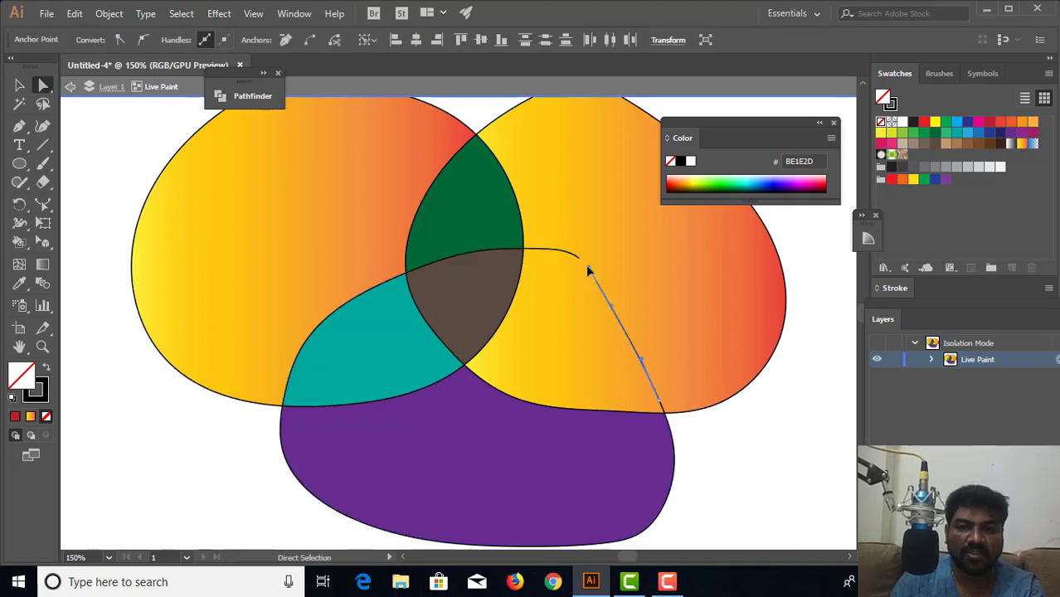
key("ctrl+j")
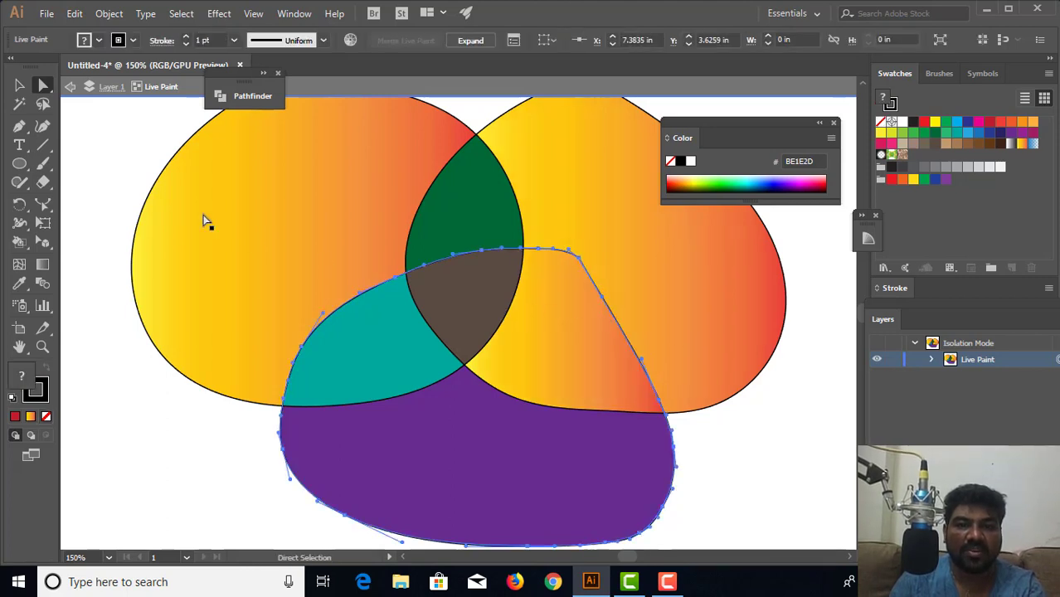
Zoom out to the whole artwork and set the Live Paint fill to None.
left_click(21, 87)
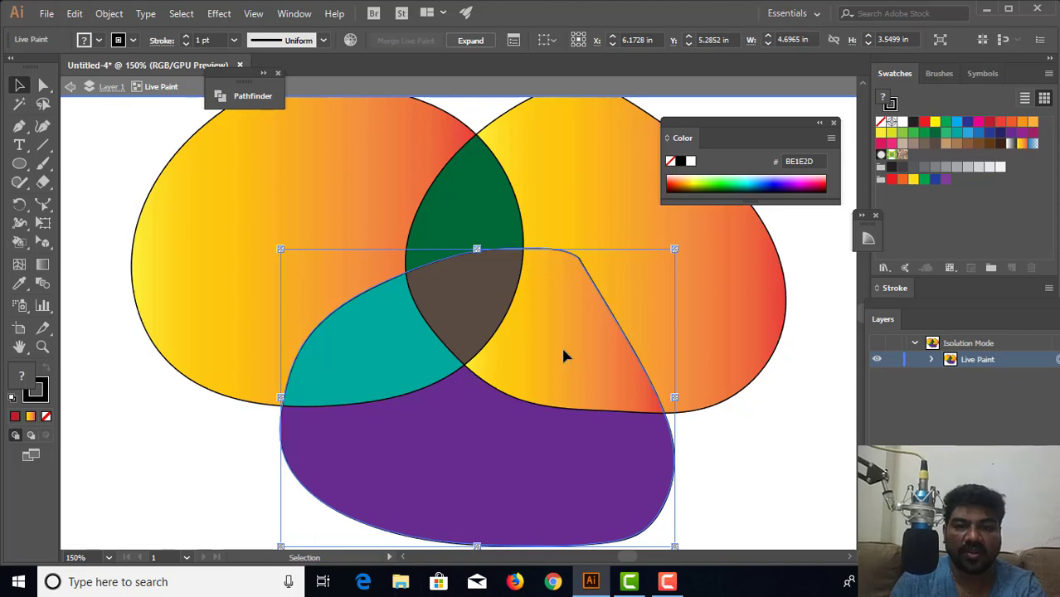
key("ctrl+1")
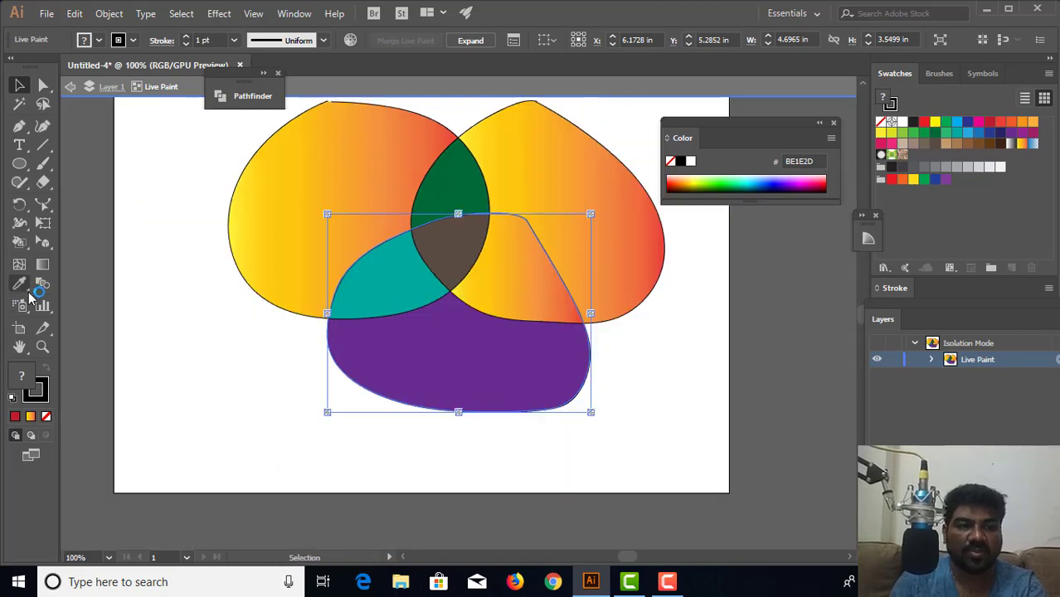
left_click(20, 241)
key("slash")
Clear the orange overlap's fill, then try green and brown on the triangular region.
left_click(551, 298)
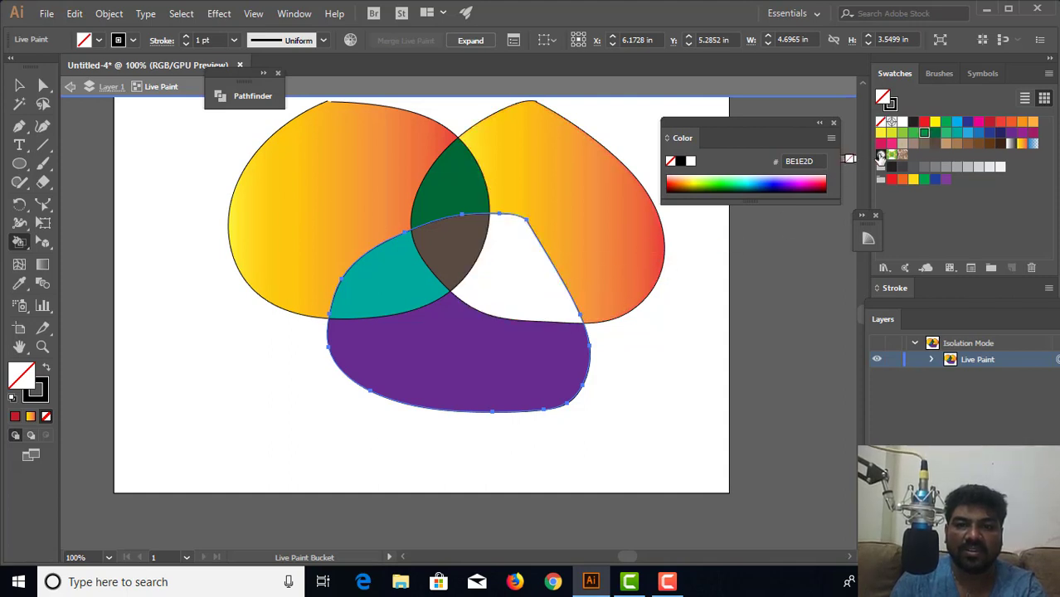
left_click(925, 132)
left_click(535, 295)
left_click_drag(867, 191, 952, 156)
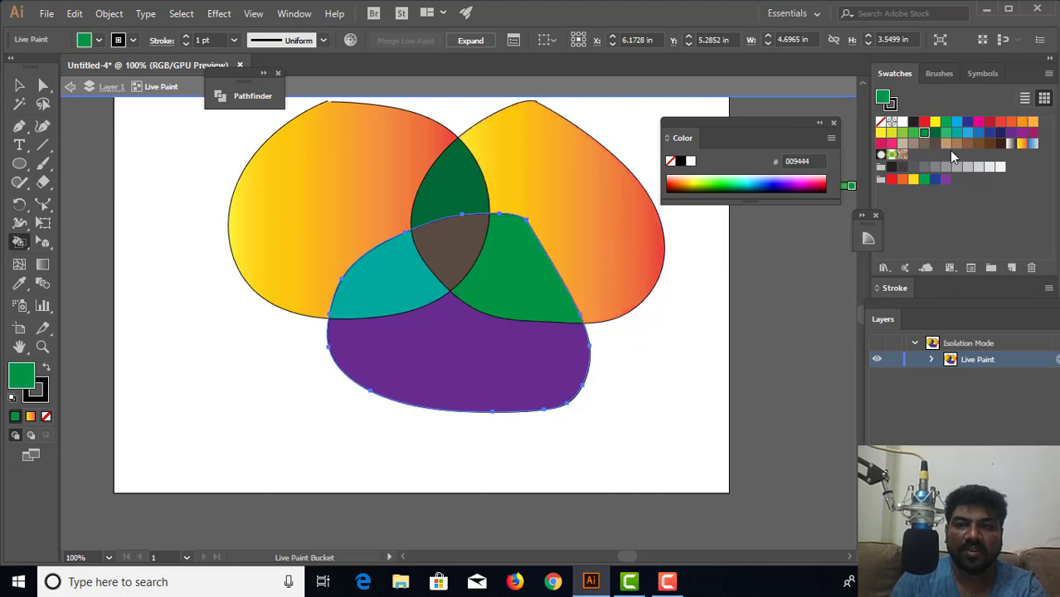
left_click(966, 146)
left_click(528, 282)
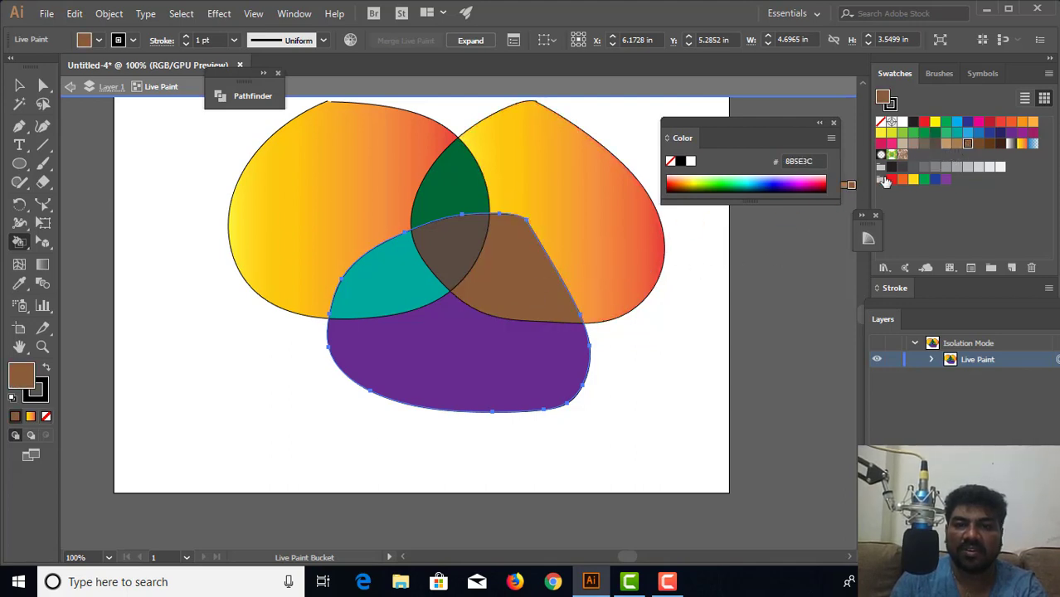
Try dark green and orange, settle on red for the triangular region, then zoom out to 50%.
left_click(935, 133)
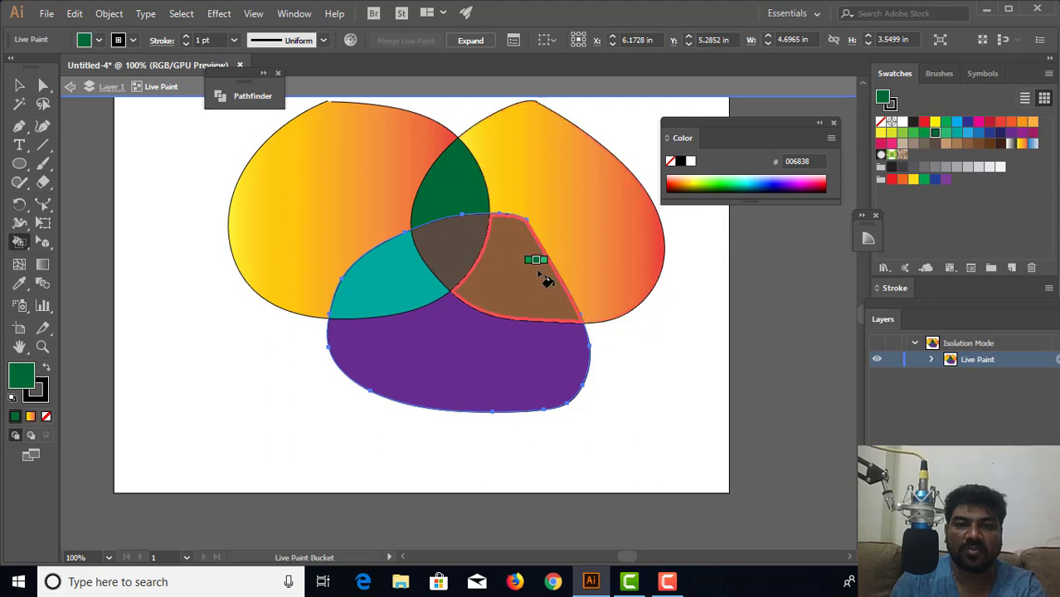
left_click(545, 279)
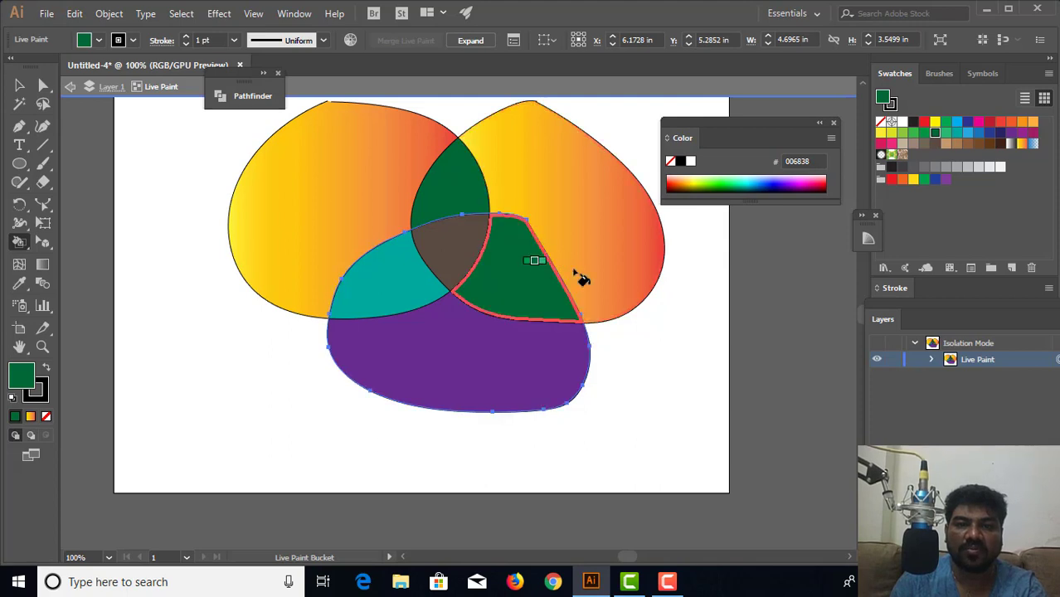
left_click(1022, 123)
left_click(537, 289)
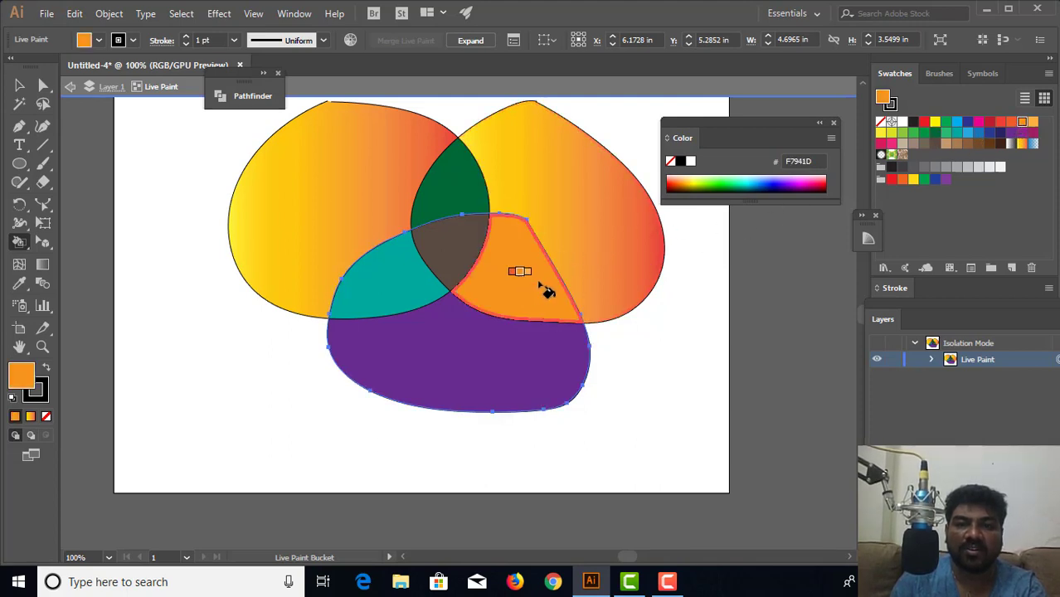
left_click(923, 124)
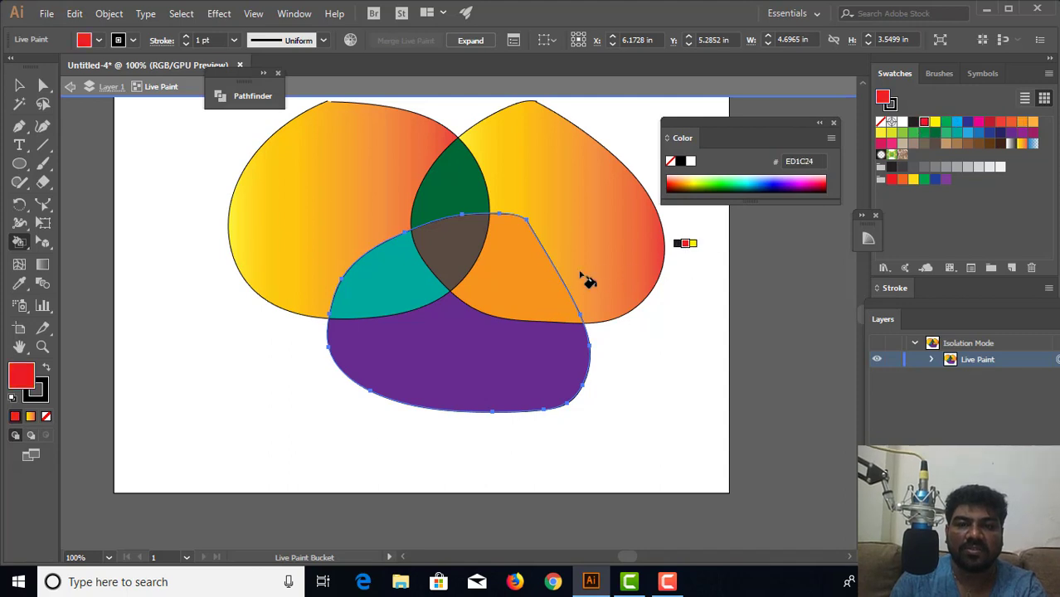
left_click(512, 291)
key("ctrl+minus")
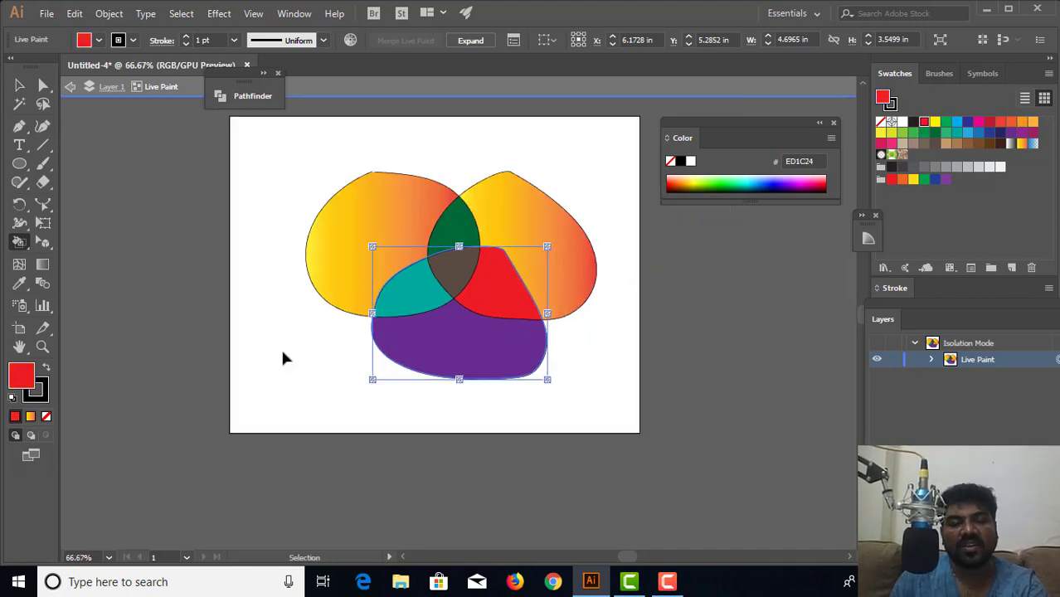
key("ctrl+minus")
Step out of both isolation levels and marquee-select the whole Live Paint group at 100% zoom.
left_click(19, 86)
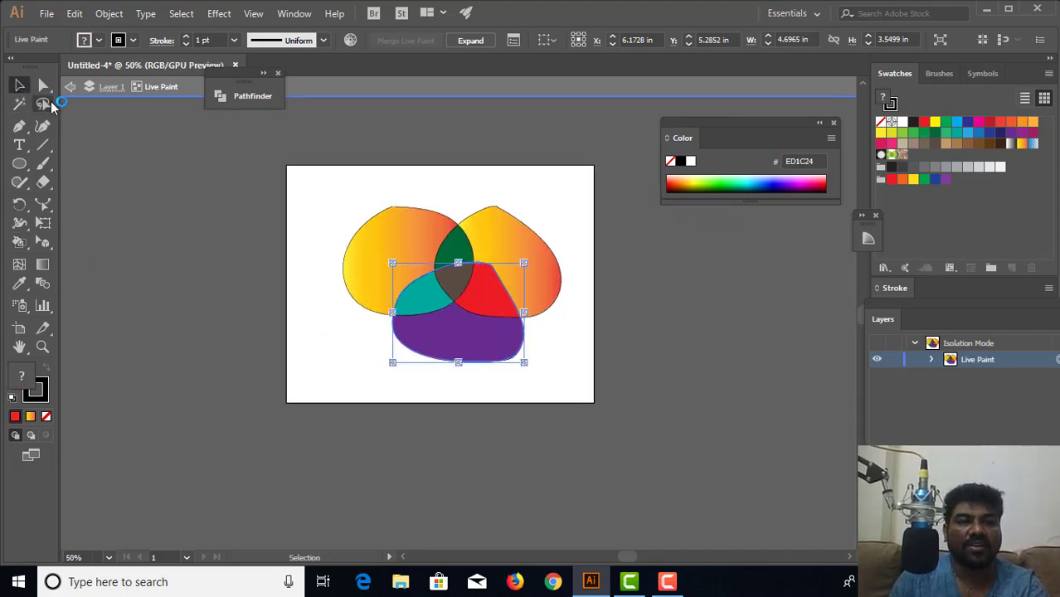
left_click(109, 90)
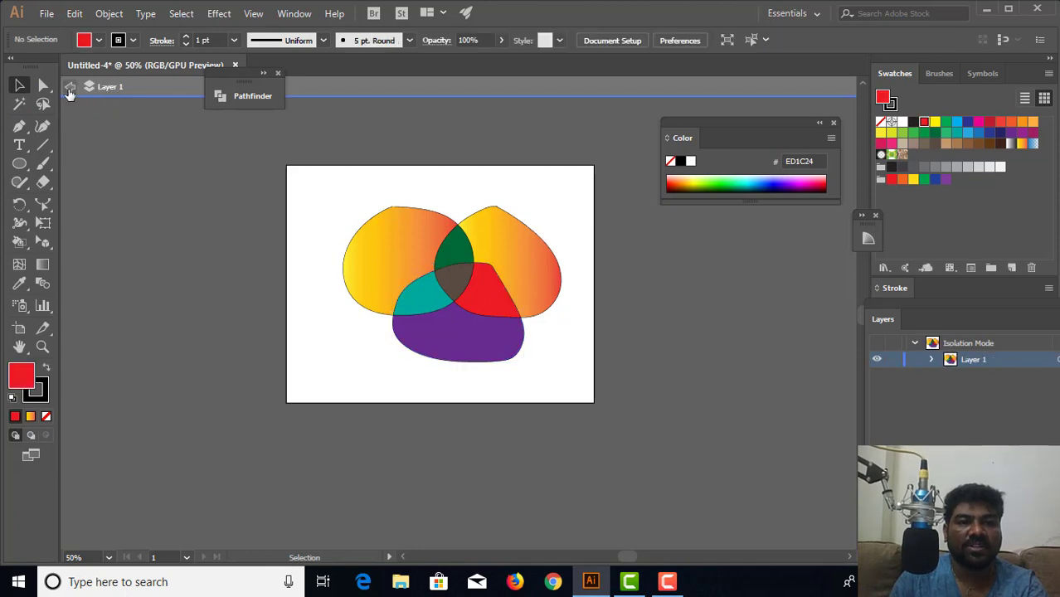
left_click(69, 89)
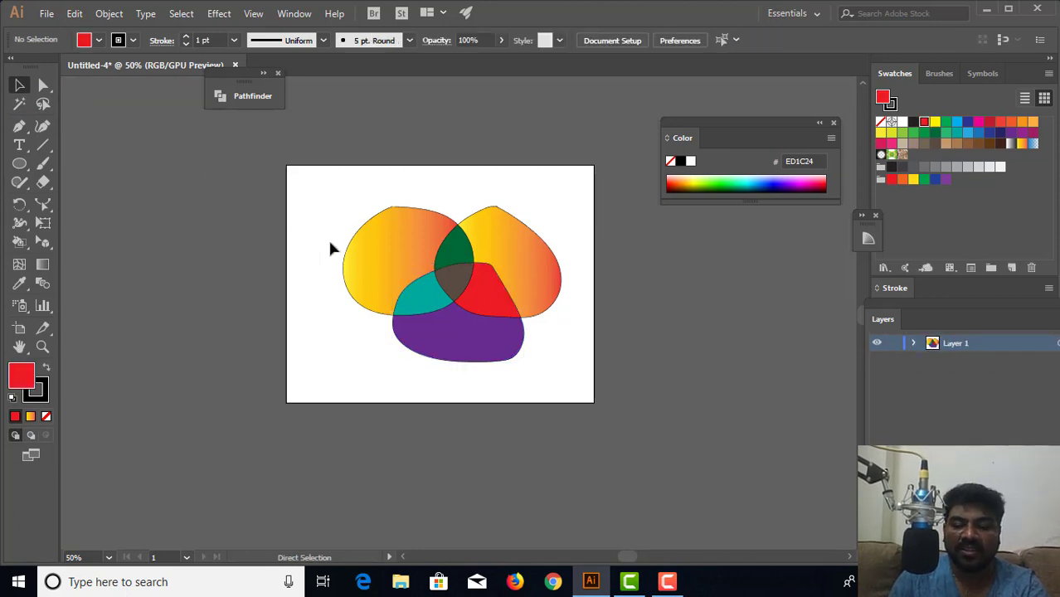
key("ctrl+plus")
key("ctrl+plus")
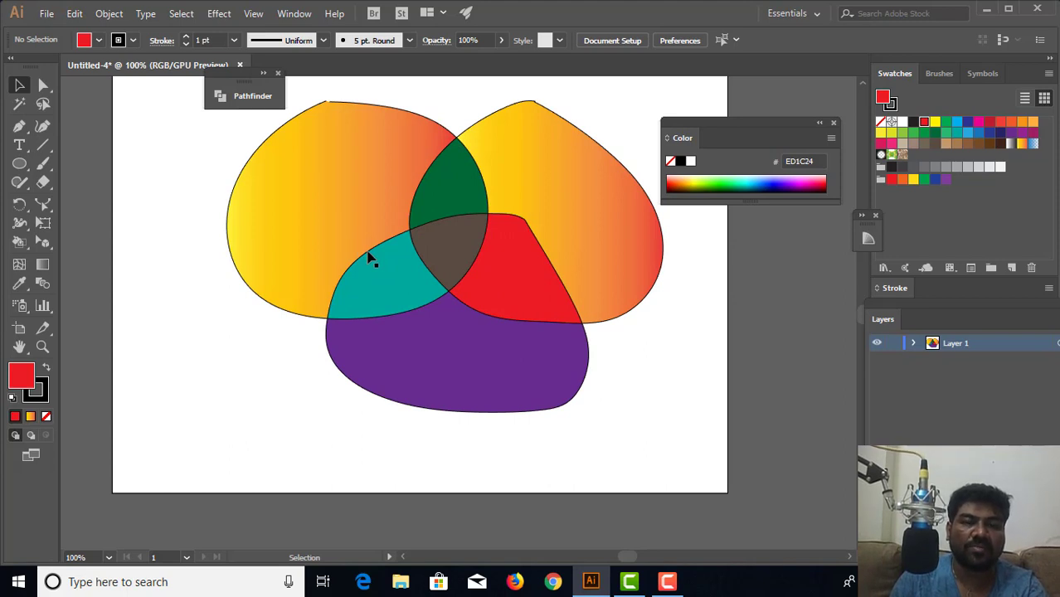
left_click_drag(206, 139, 656, 419)
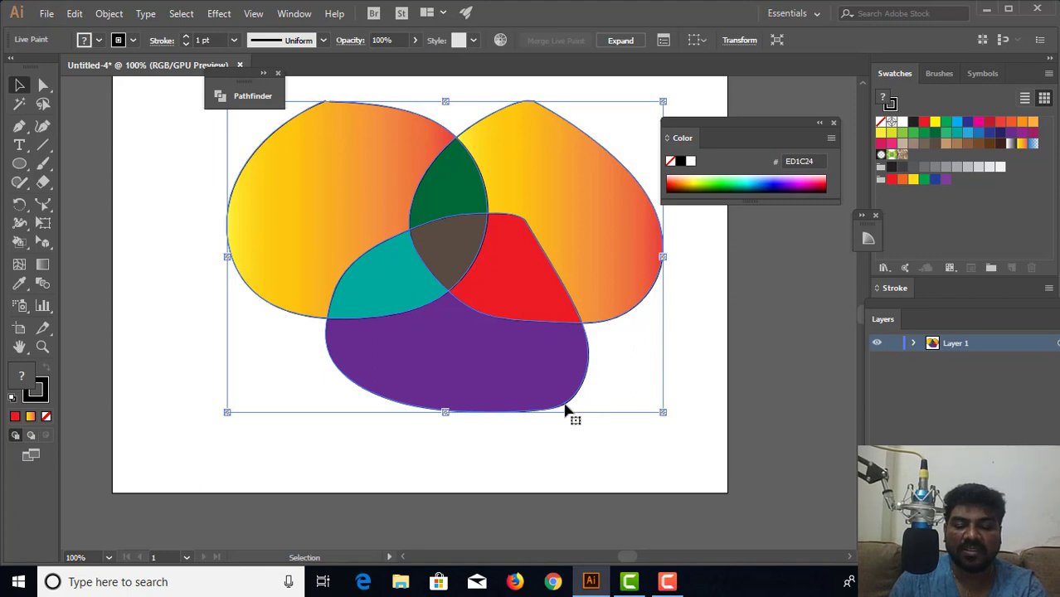
key("ctrl+minus")
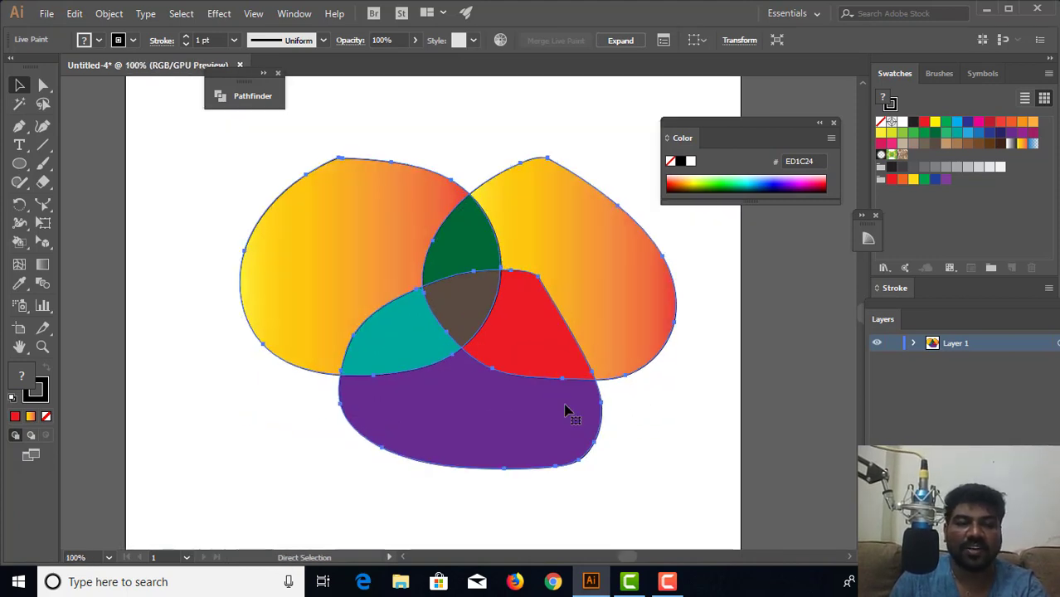
key("ctrl+plus")
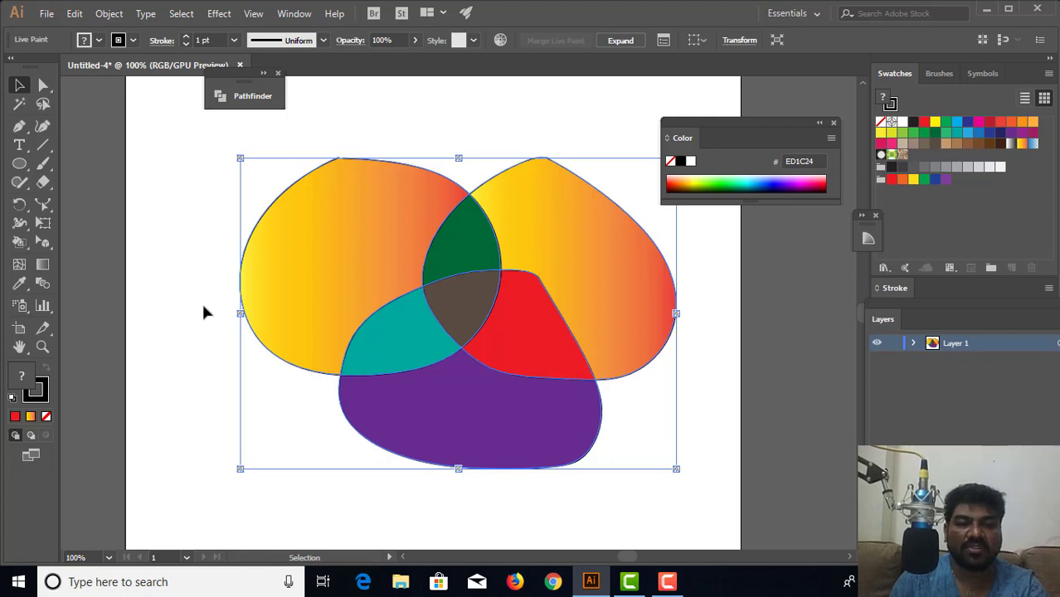
key("ctrl+plus")
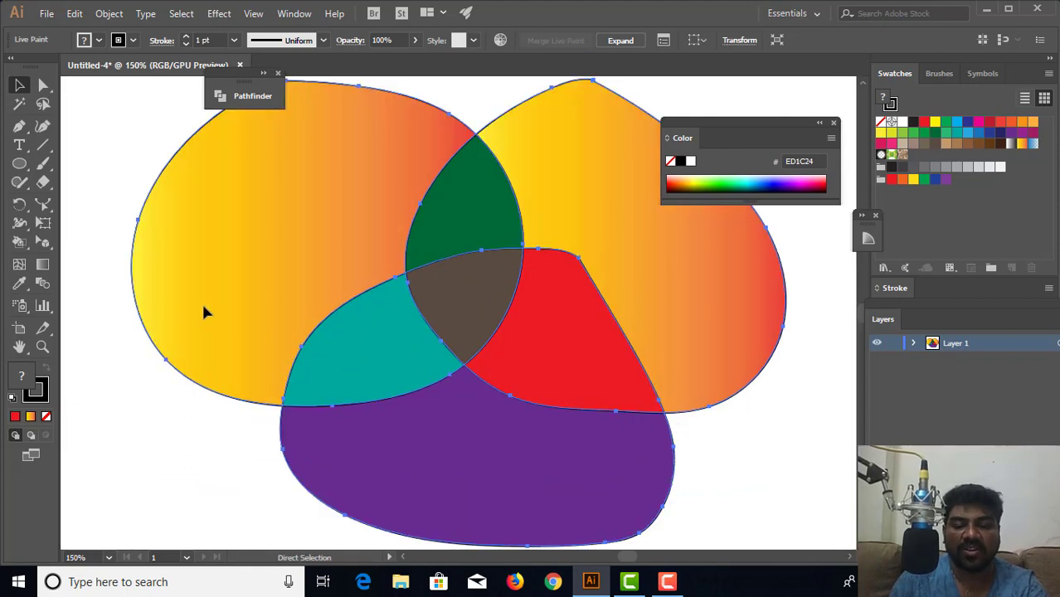
key("ctrl+minus")
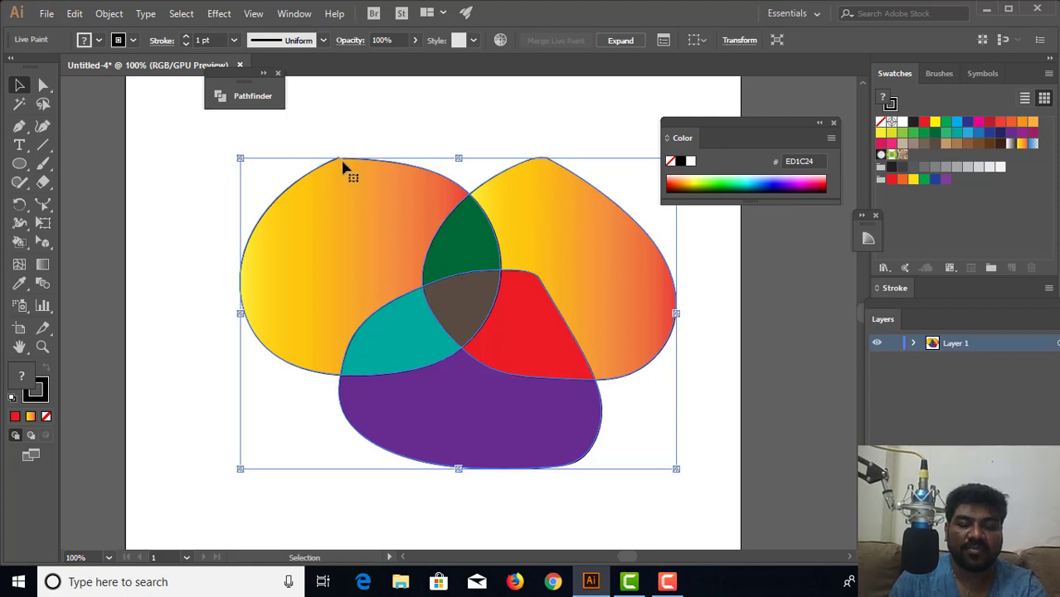
key("ctrl+plus")
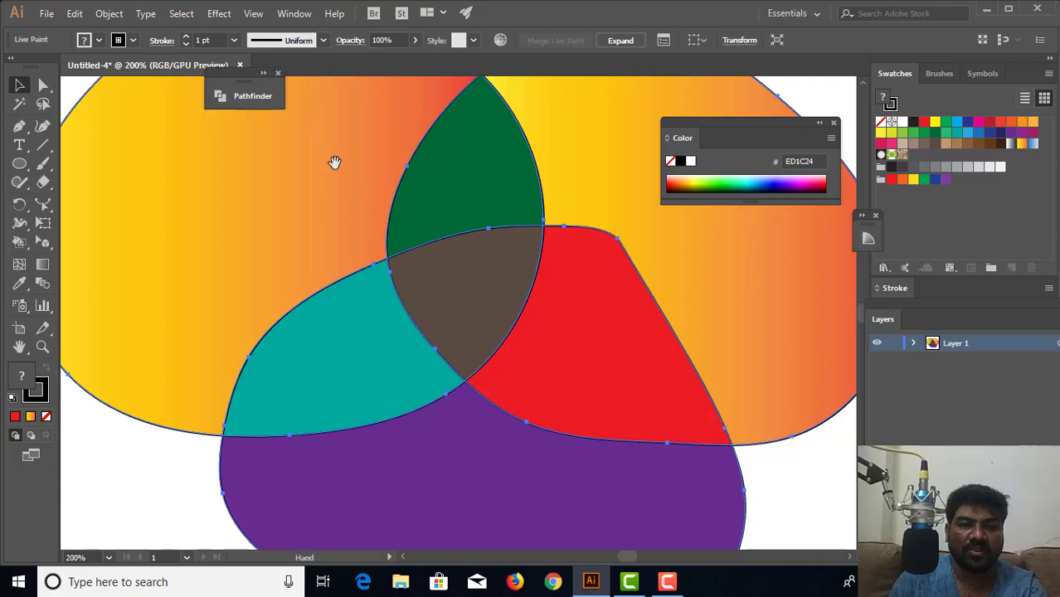
left_click_drag(334, 161, 408, 406)
left_click_drag(379, 325, 393, 351)
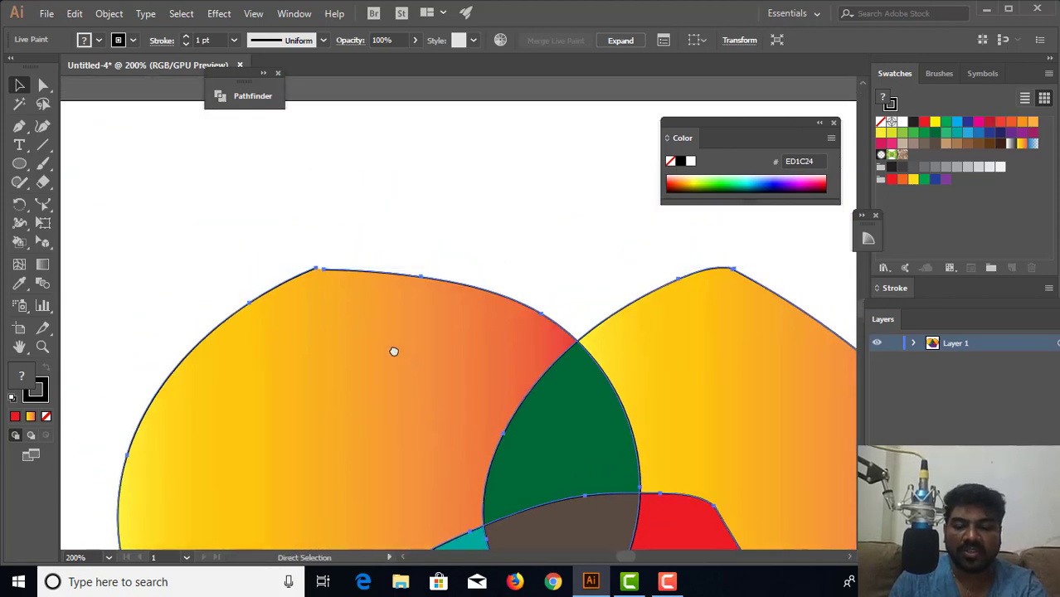
key("ctrl+plus")
key("ctrl+plus")
left_click_drag(288, 225, 407, 414)
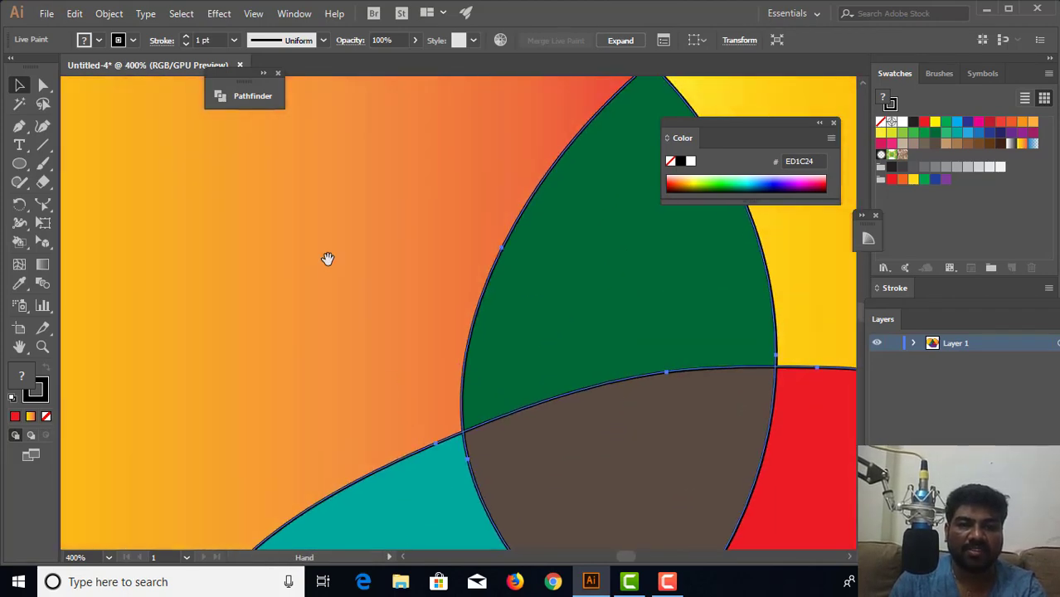
left_click_drag(327, 258, 407, 410)
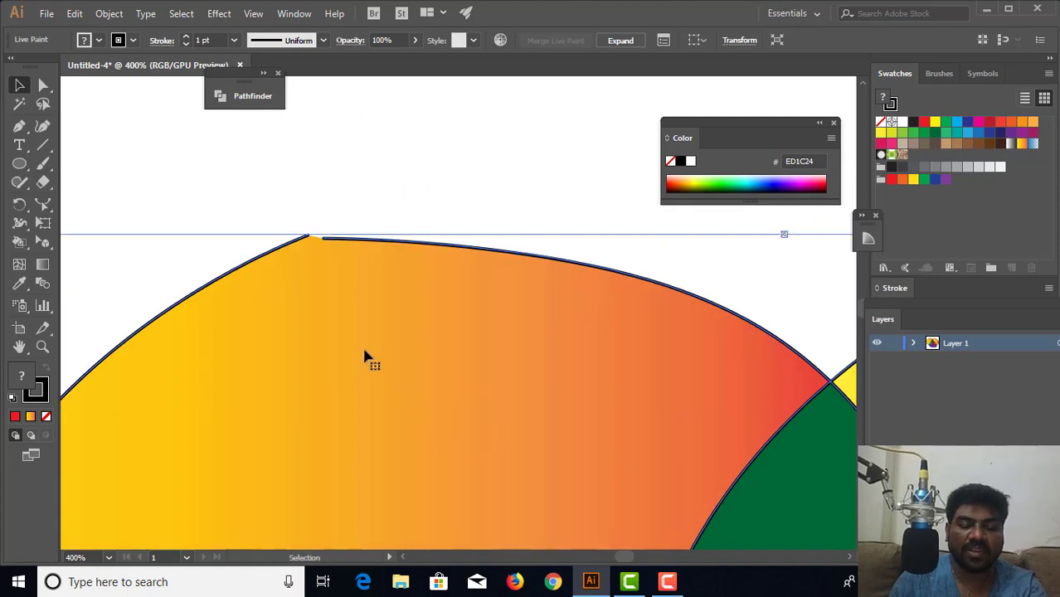
key("ctrl+plus")
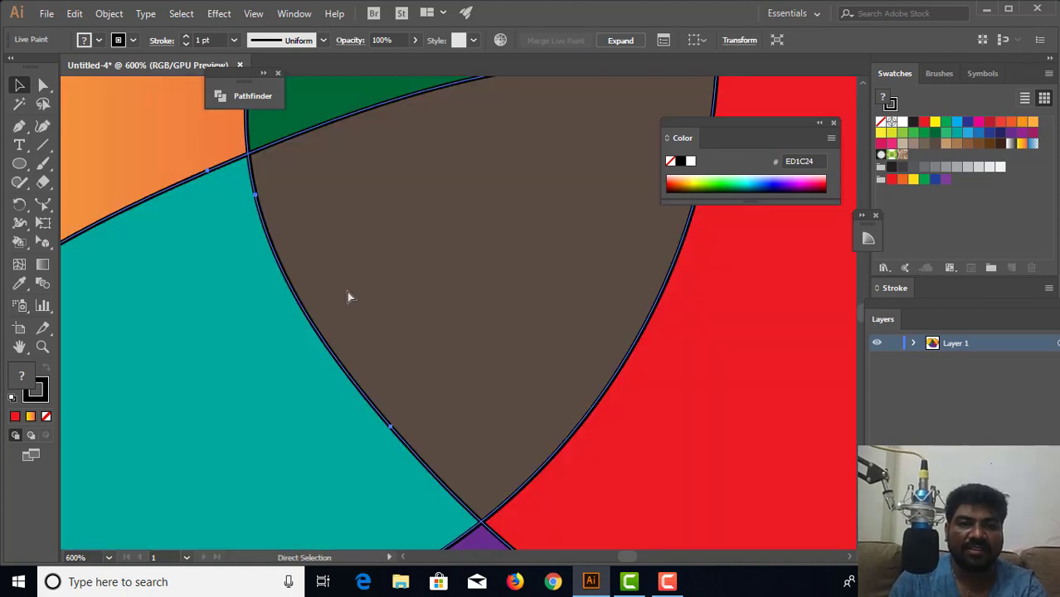
left_click_drag(327, 230, 389, 374)
left_click_drag(381, 242, 402, 415)
mouse_move(402, 286)
left_mouse_down()
mouse_move(418, 435)
mouse_move(476, 486)
left_mouse_up()
mouse_move(231, 291)
left_mouse_down()
mouse_move(372, 353)
mouse_move(468, 350)
left_mouse_up()
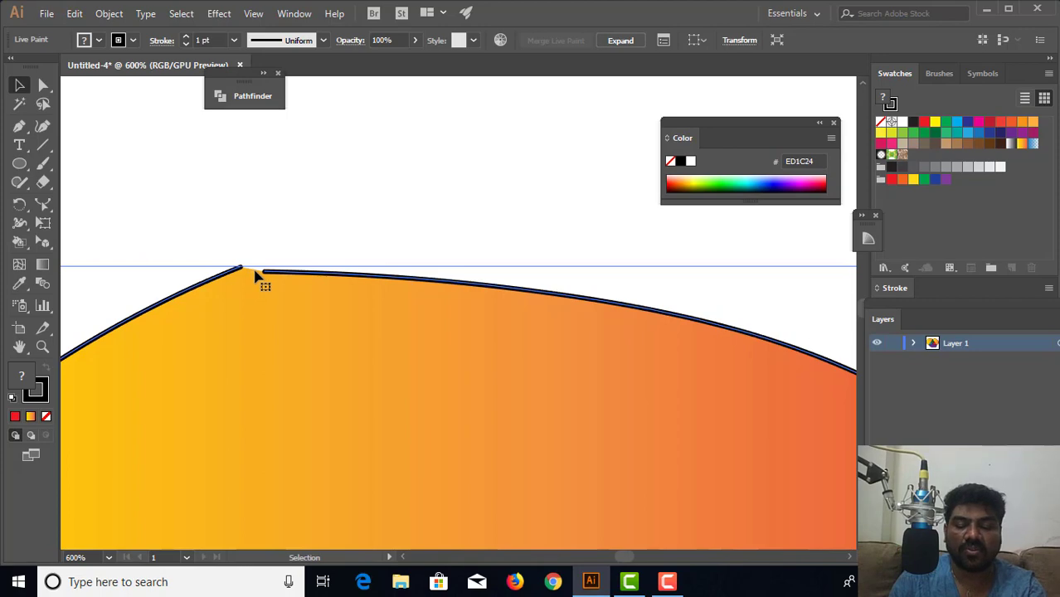
key("ctrl+minus")
key("ctrl+minus")
key("ctrl+minus")
key("ctrl+minus")
key("ctrl+minus")
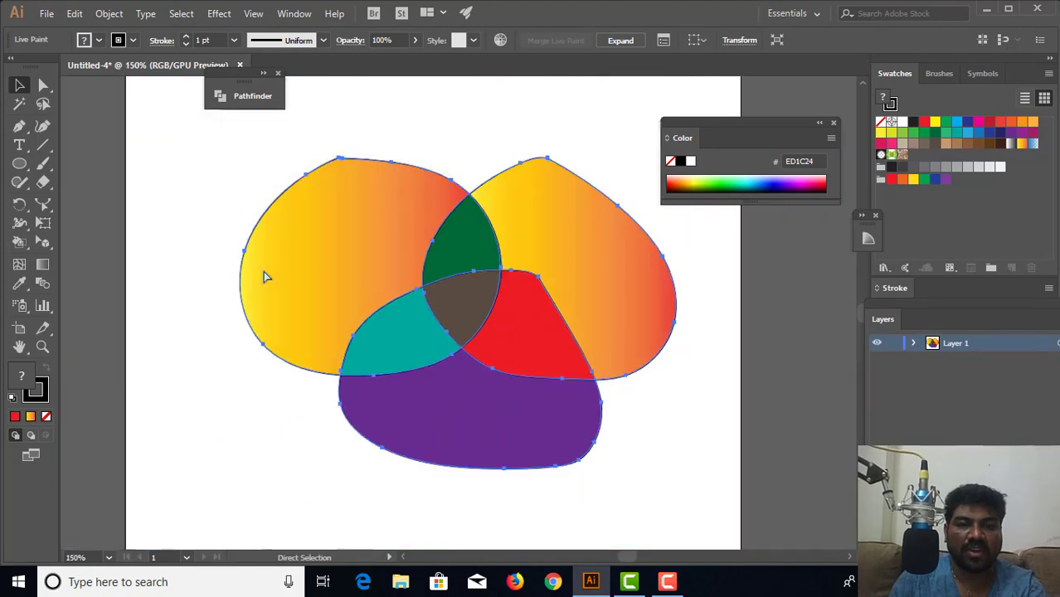
key("ctrl+minus")
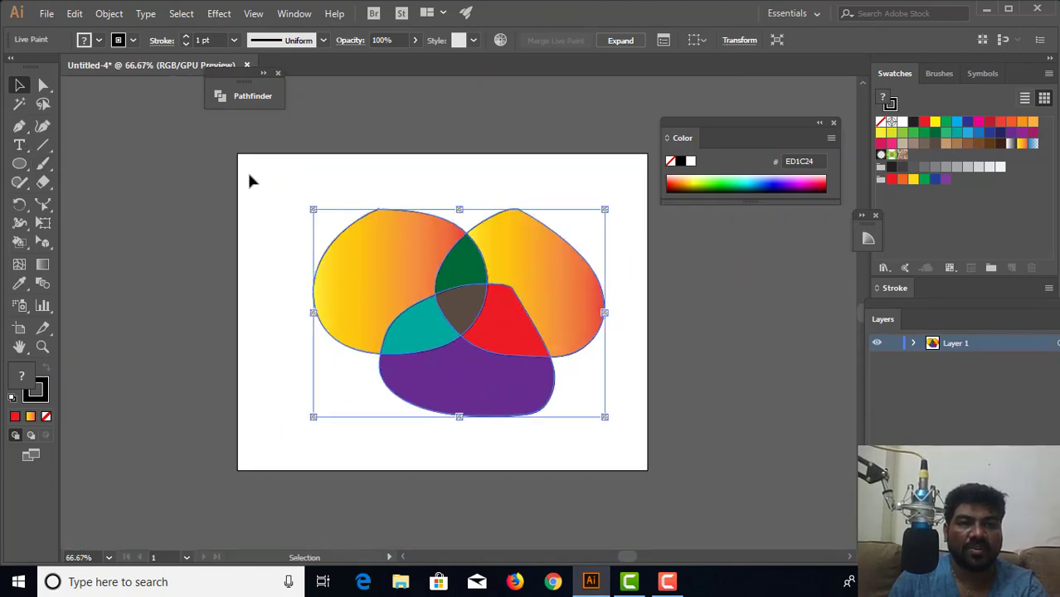
left_click_drag(249, 175, 600, 438)
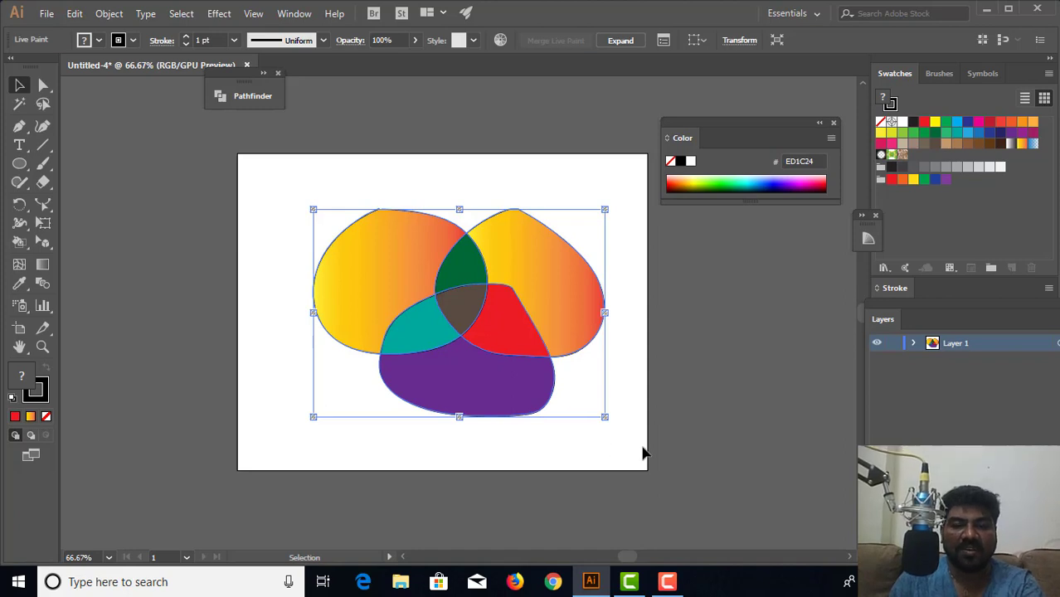
Delete the selected three-loop Live Paint artwork, leaving the artboard empty.
key("Delete")
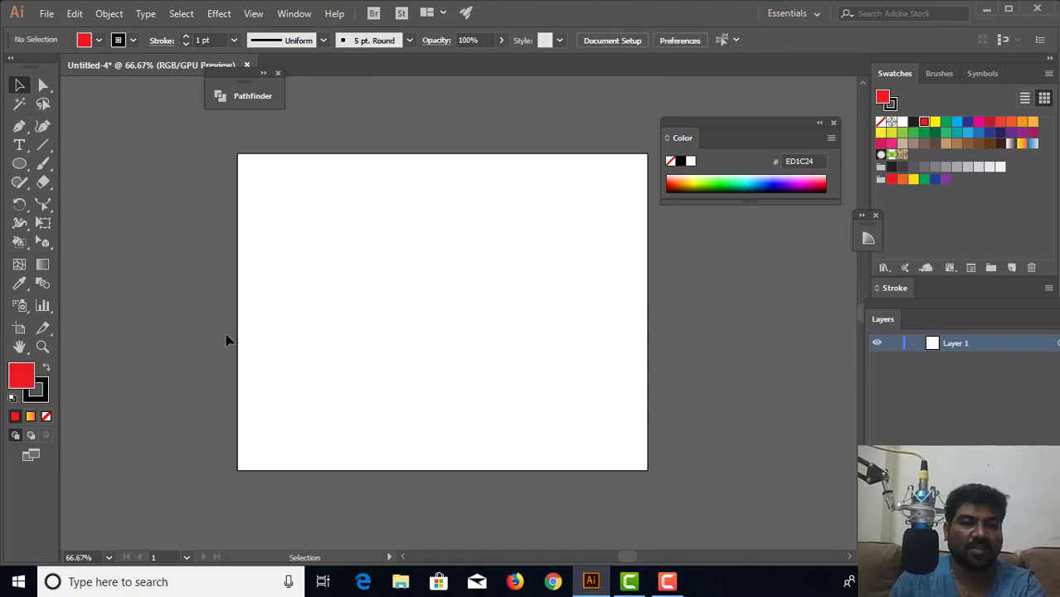
left_click(20, 242)
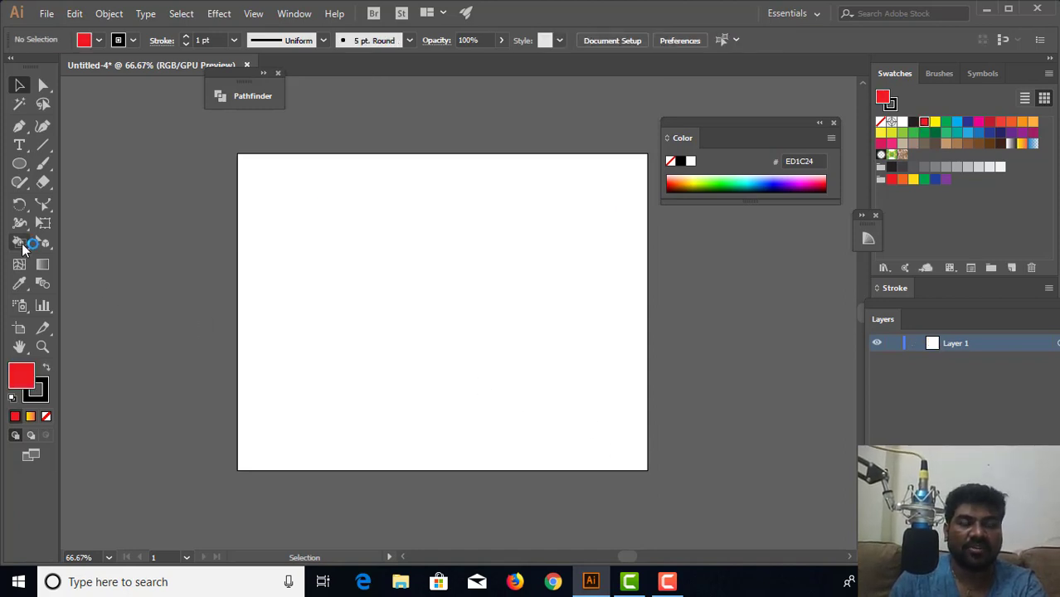